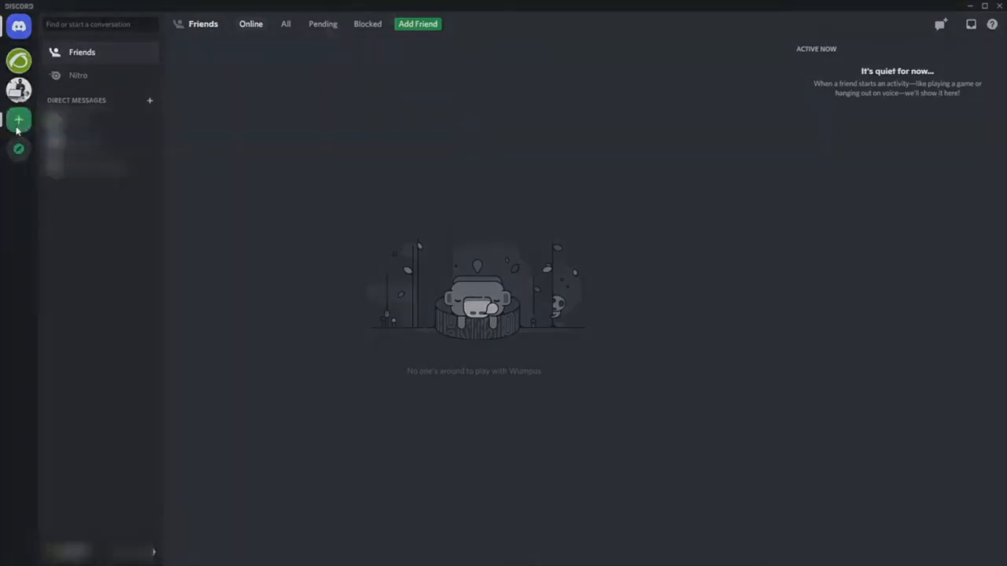
- Start creating a new server of your own, meant for you and your friends
left_click(18, 129)
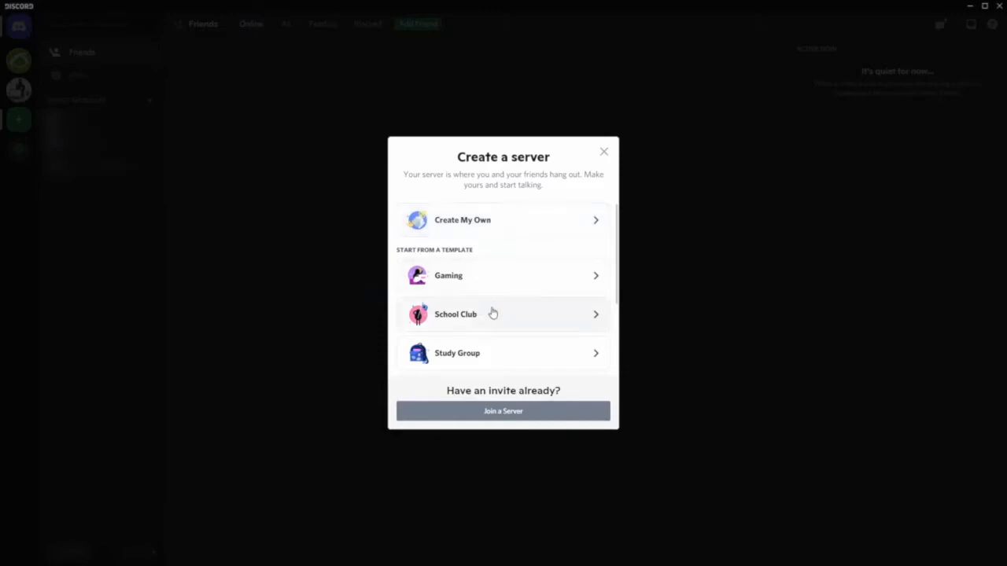
scroll(492, 343, "down", 1)
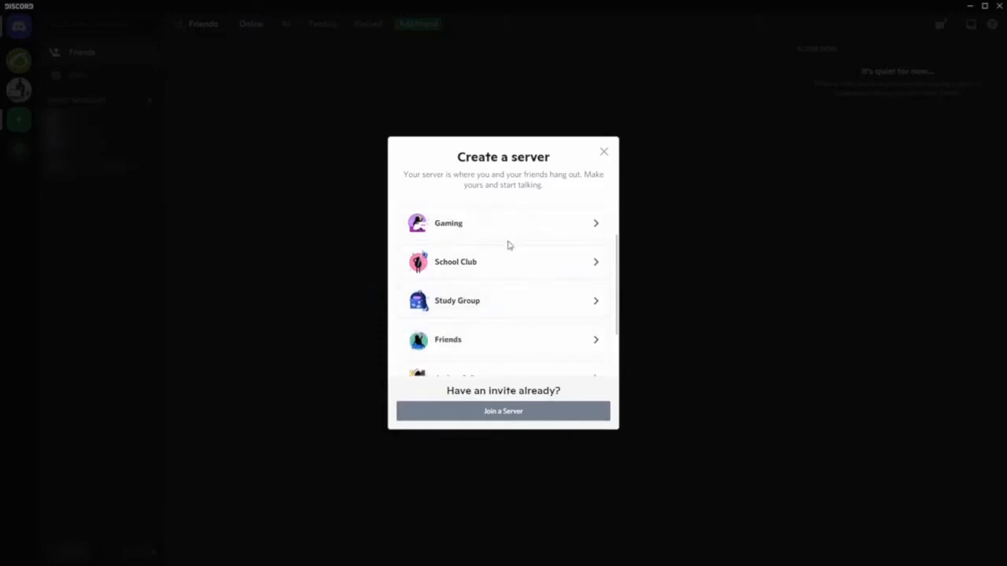
scroll(499, 263, "up", 2)
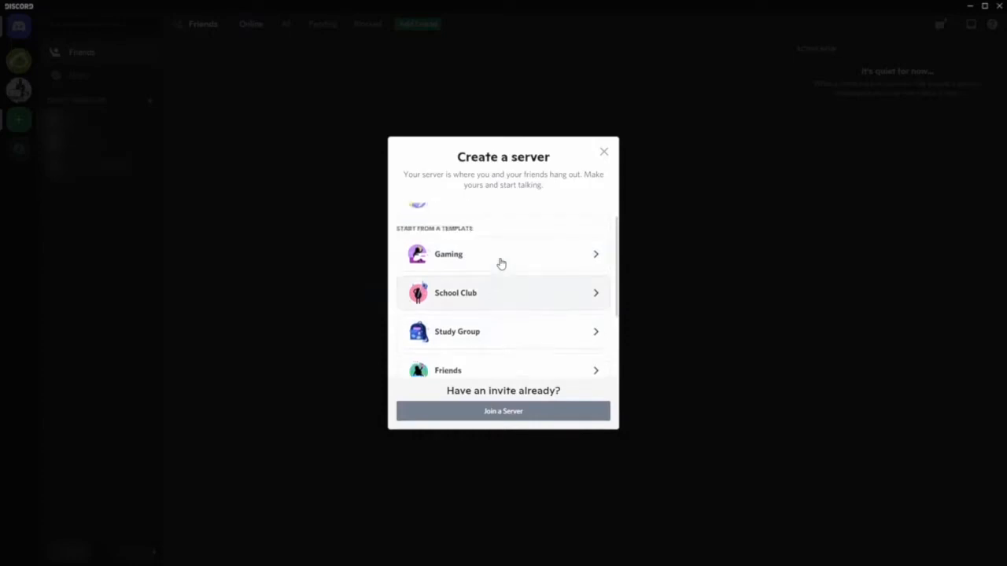
scroll(497, 275, "down", 3)
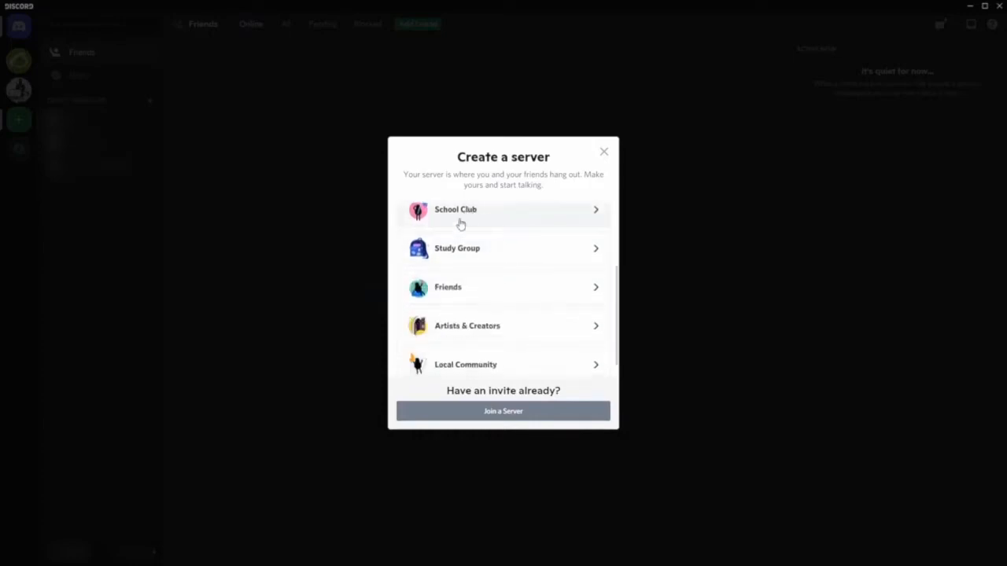
scroll(478, 347, "down", 1)
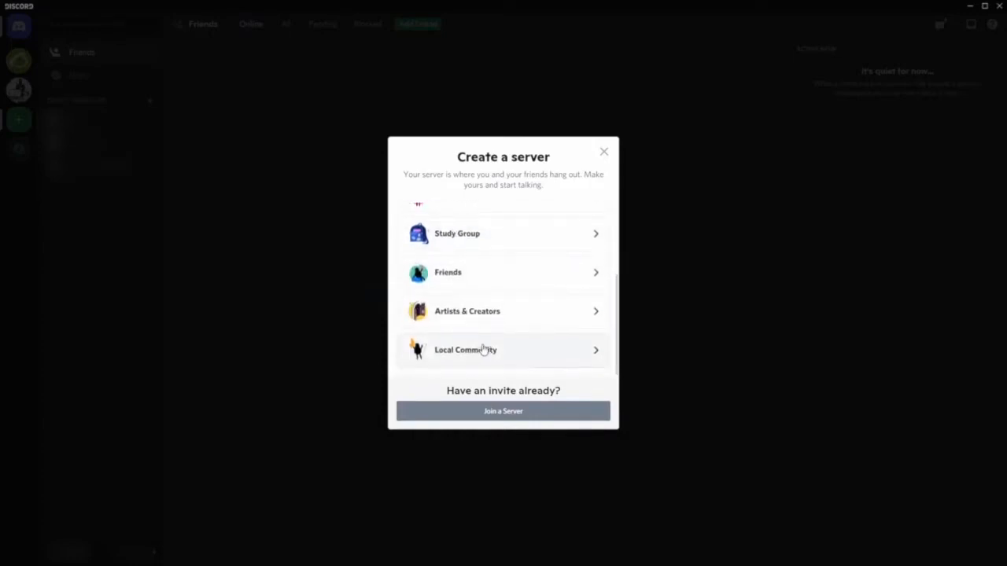
scroll(494, 346, "up", 3)
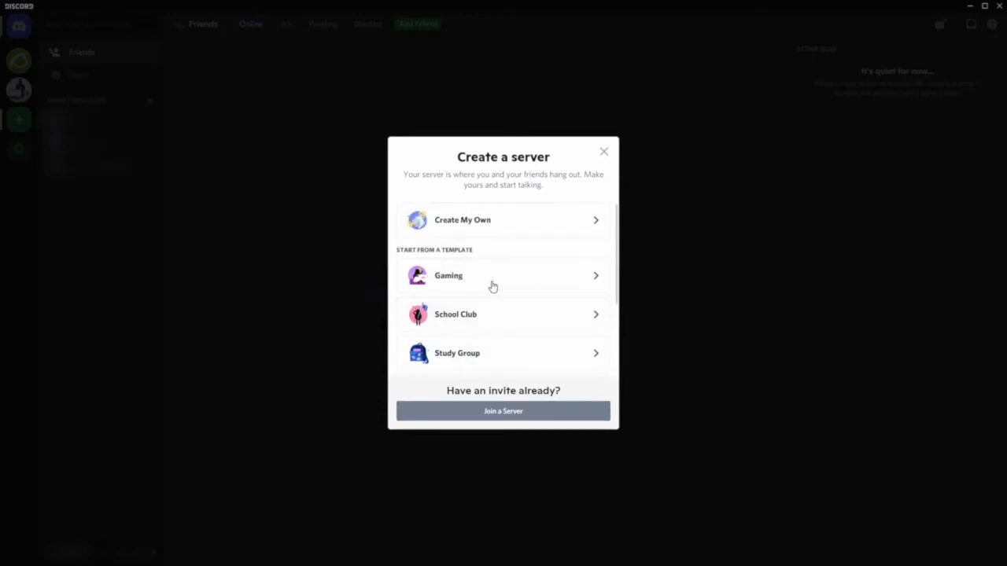
left_click(488, 223)
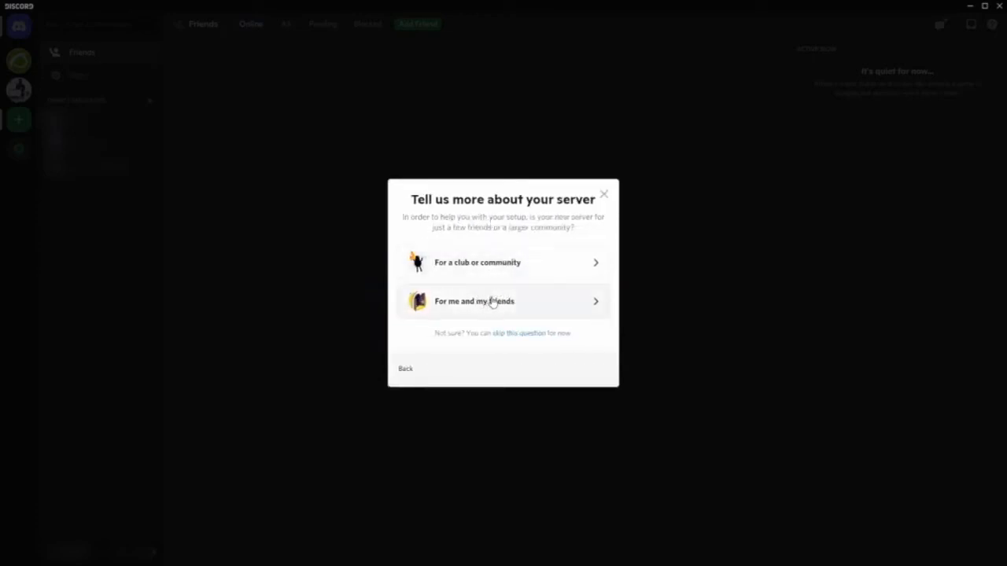
left_click(540, 271)
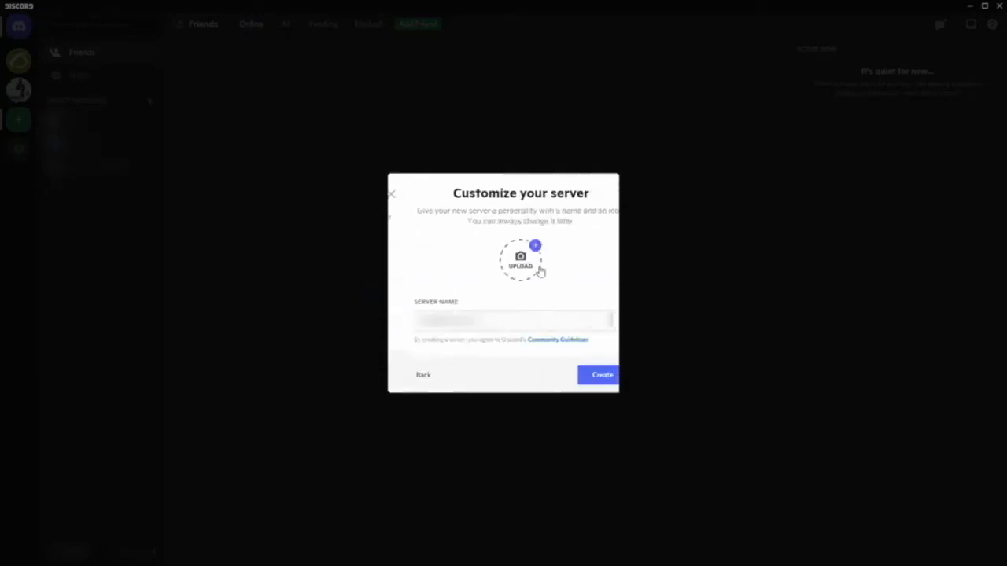
- Name the server PandoraFMS Alert Server and create it
key("ctrl+a")
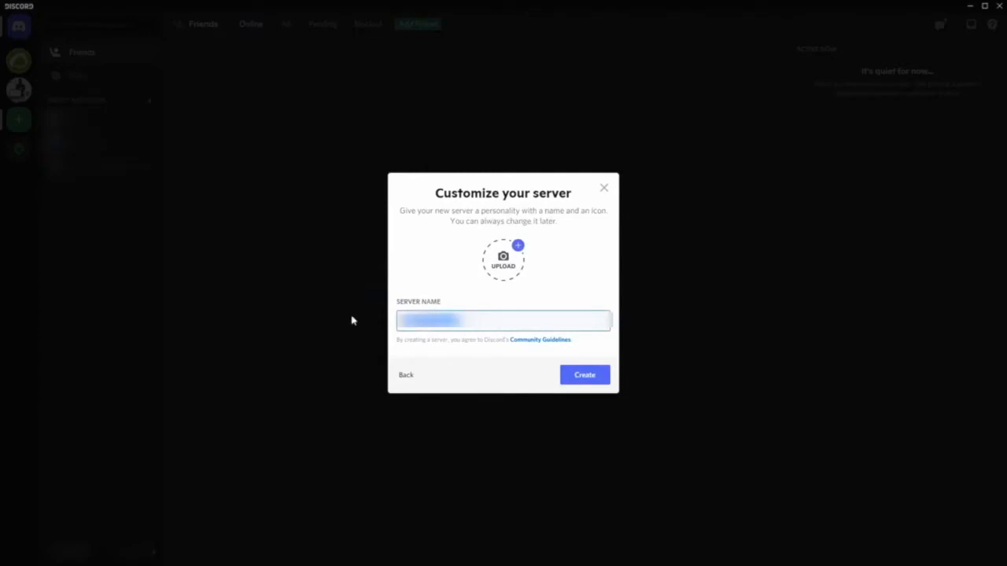
type("PandoraFMS Alert Server")
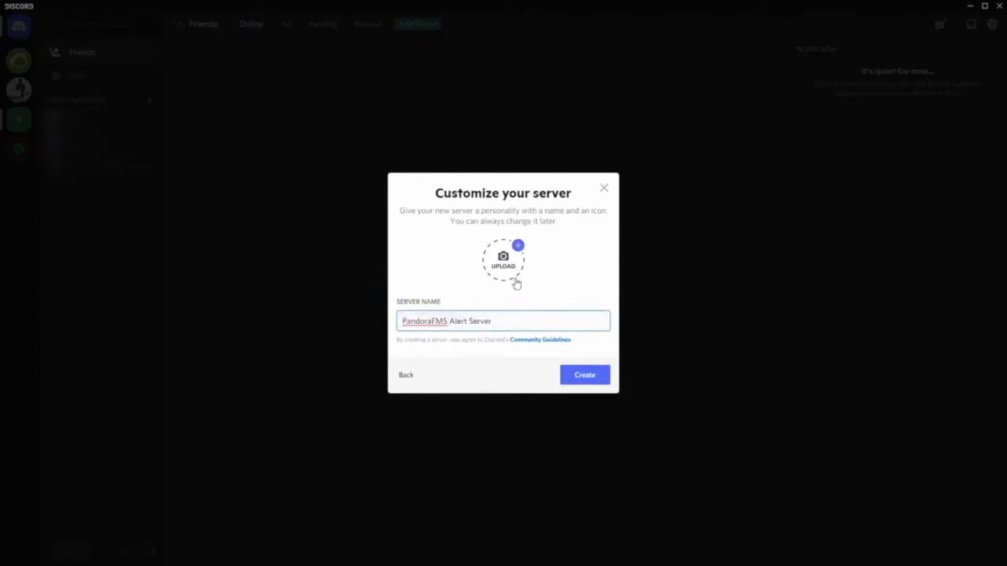
left_click(514, 365)
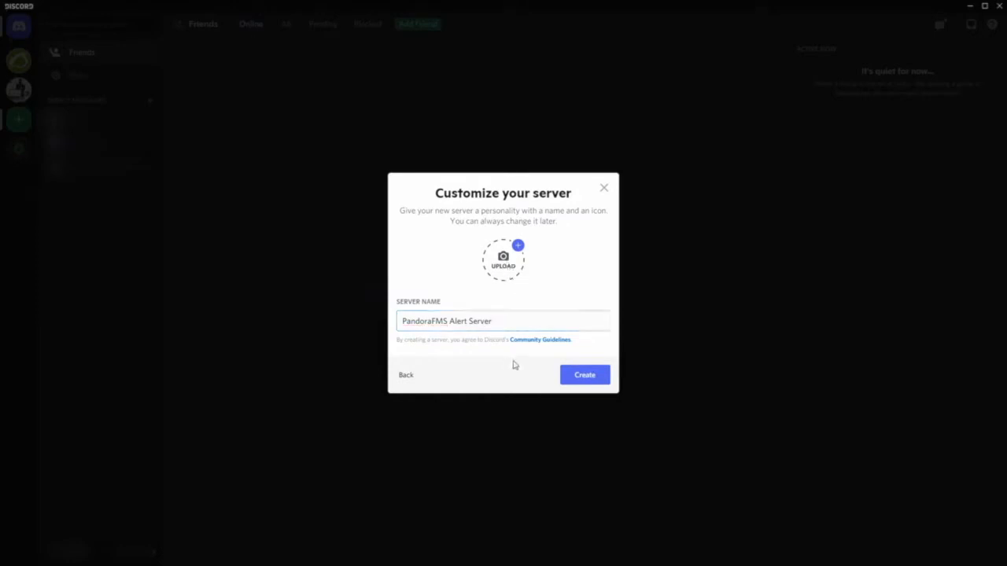
left_click(574, 375)
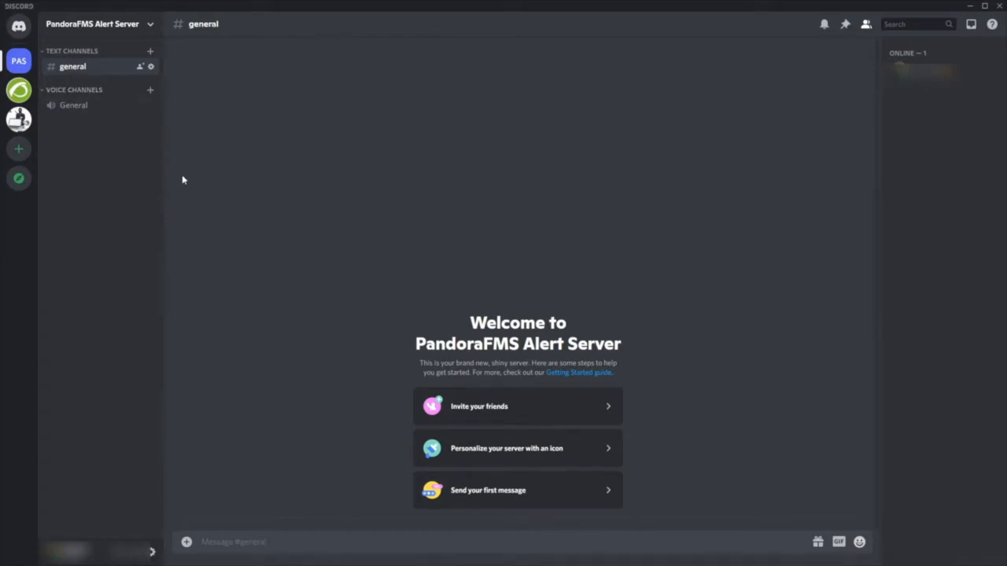
- Create a new text channel named alerts
left_click(151, 53)
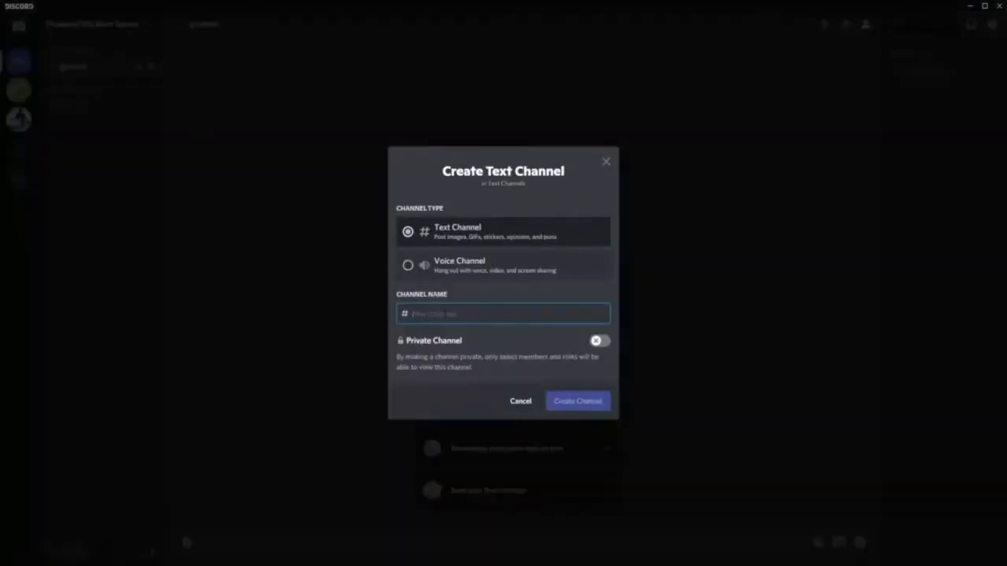
type("alert")
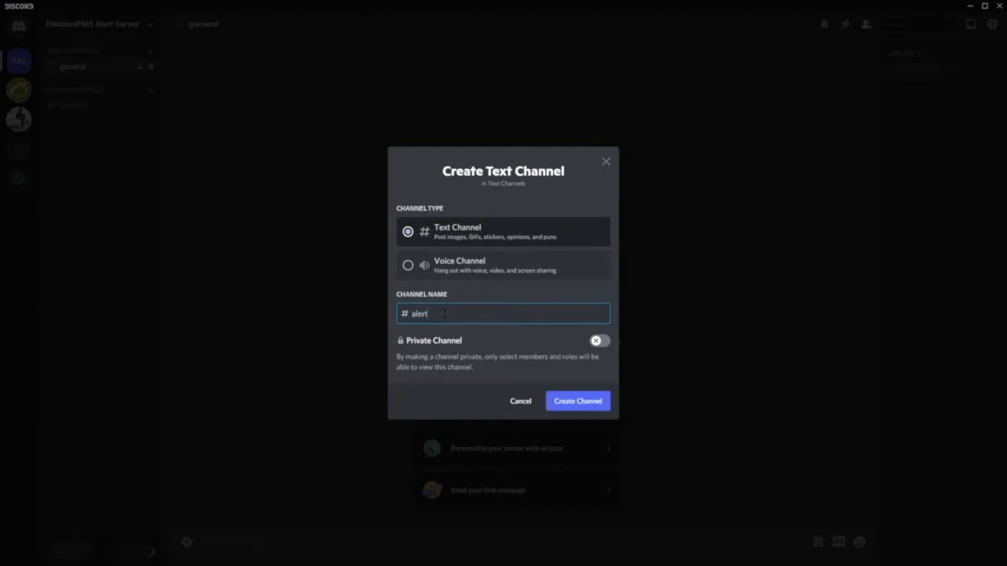
type("s")
left_click(576, 402)
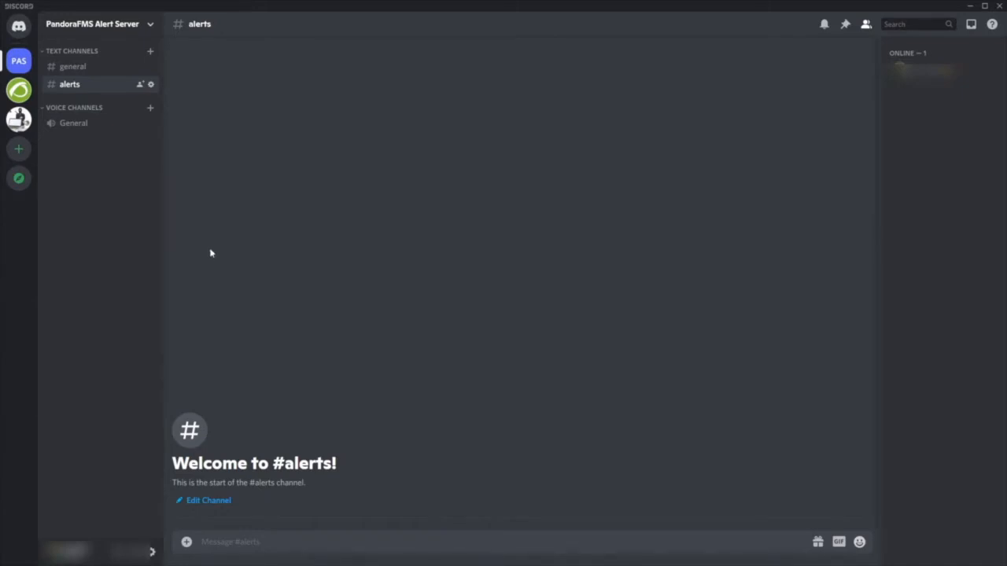
- Open the alerts channel's integrations settings and create a new webhook
left_click(151, 85)
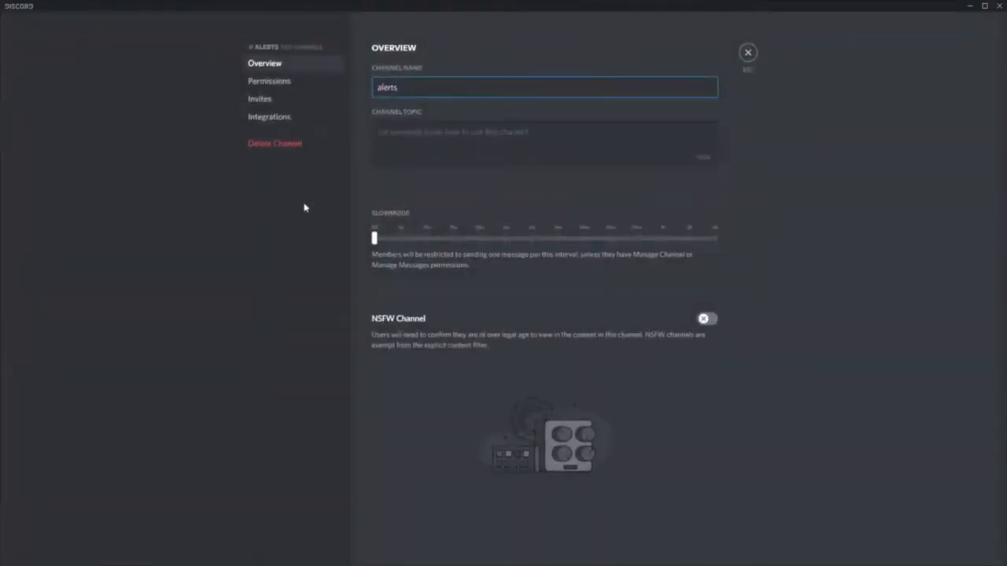
left_click(271, 120)
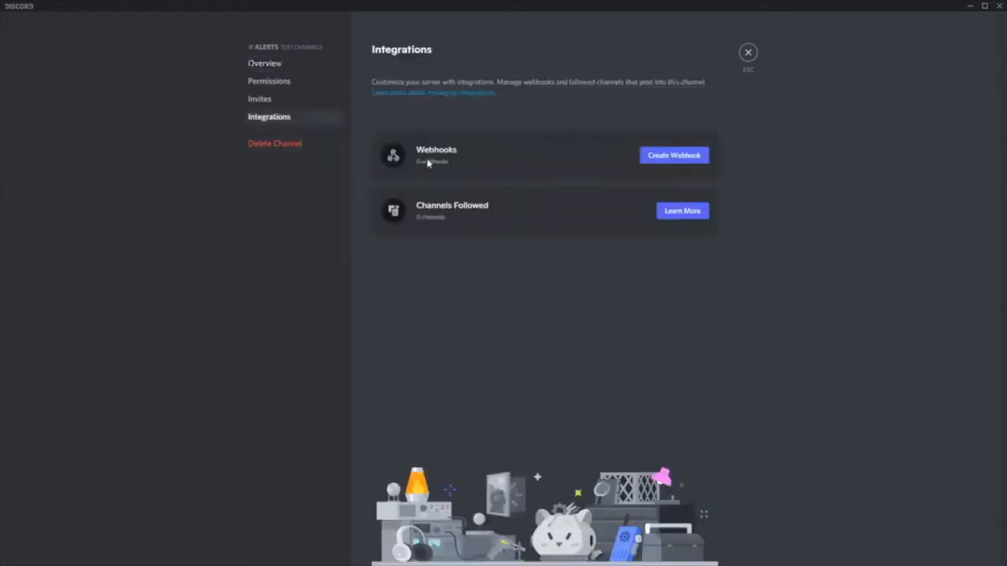
left_click(671, 156)
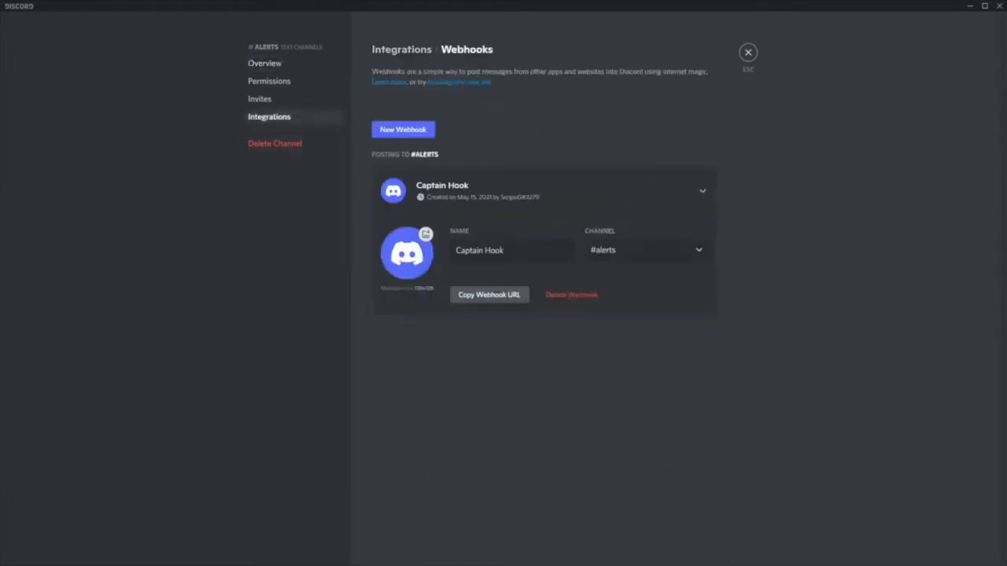
- Rename the webhook to Pandora Alerts, save the change, and copy the webhook URL
double_click(510, 250)
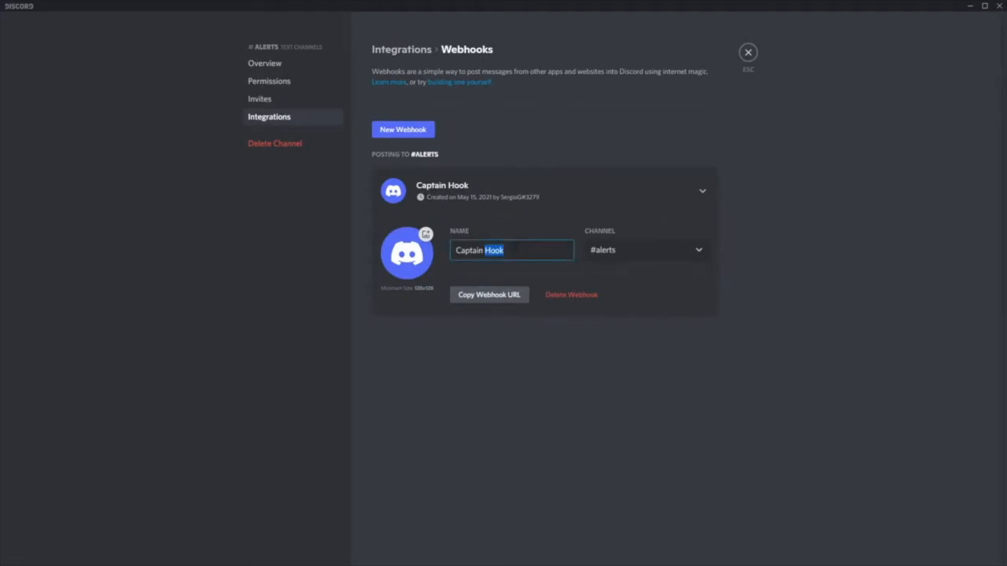
left_click_drag(505, 250, 415, 251)
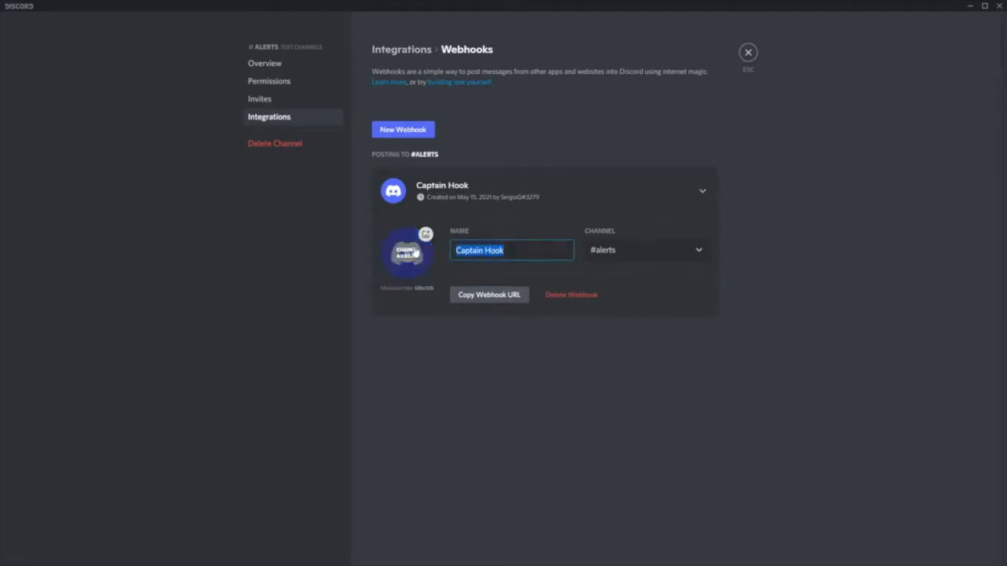
type("Pandora A")
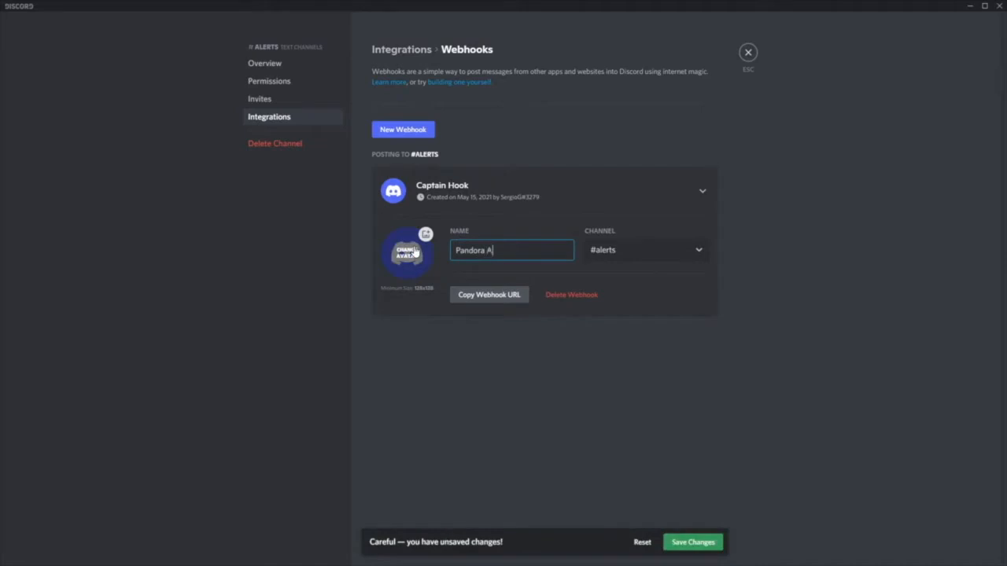
type("lerts")
left_click(696, 545)
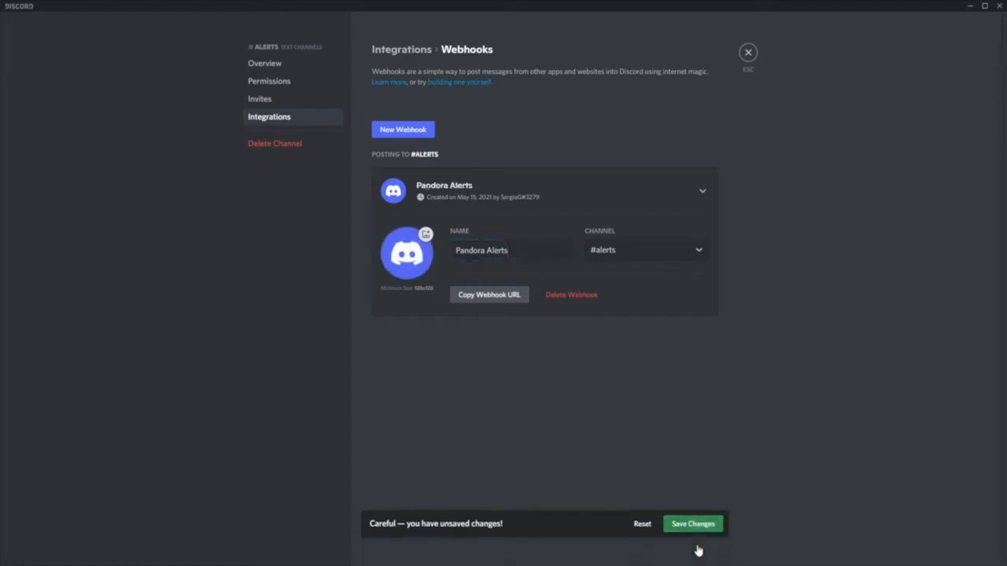
left_click(489, 296)
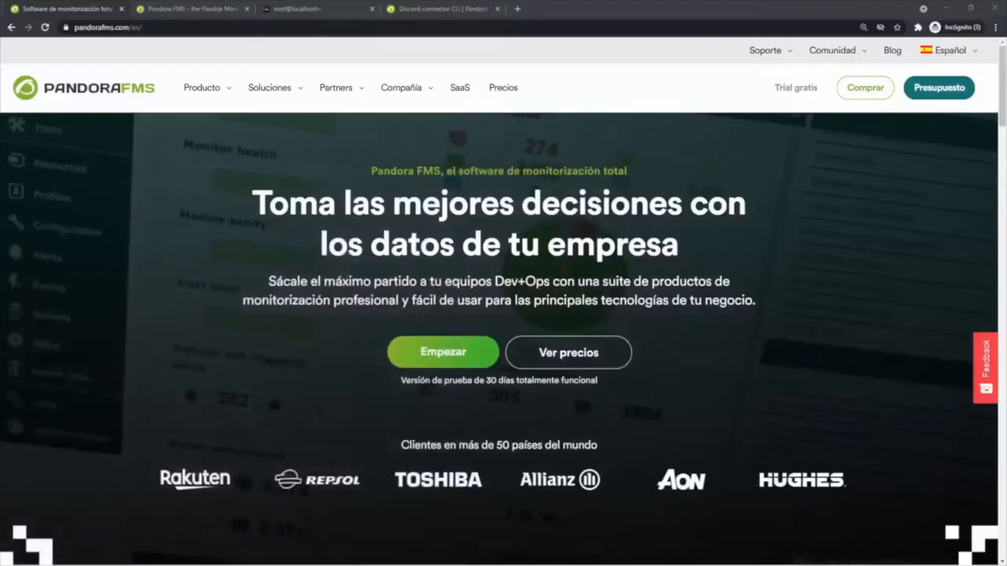
- Switch to the SSH terminal tab and install python3 and python3-pip with yum
left_click(173, 7)
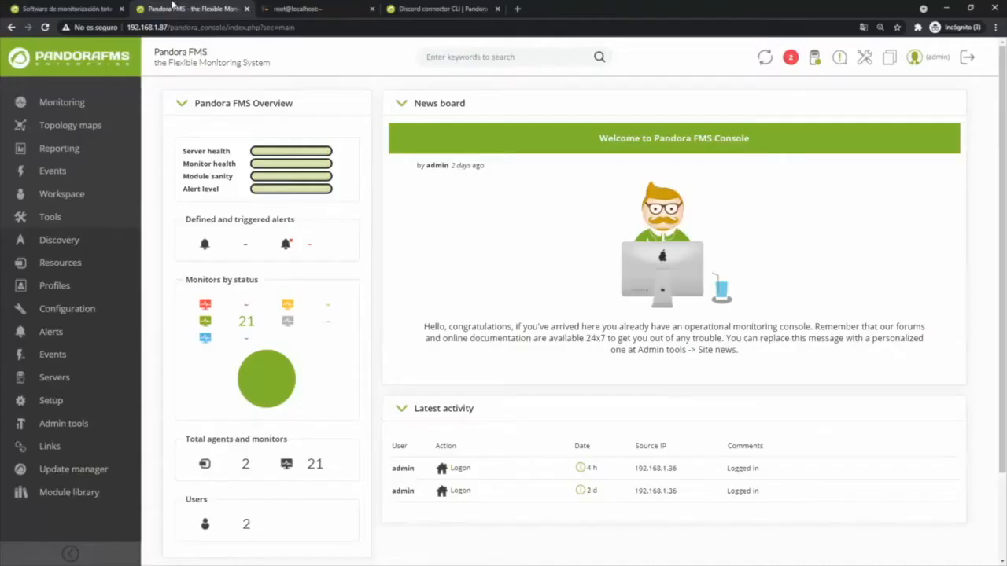
left_click(297, 9)
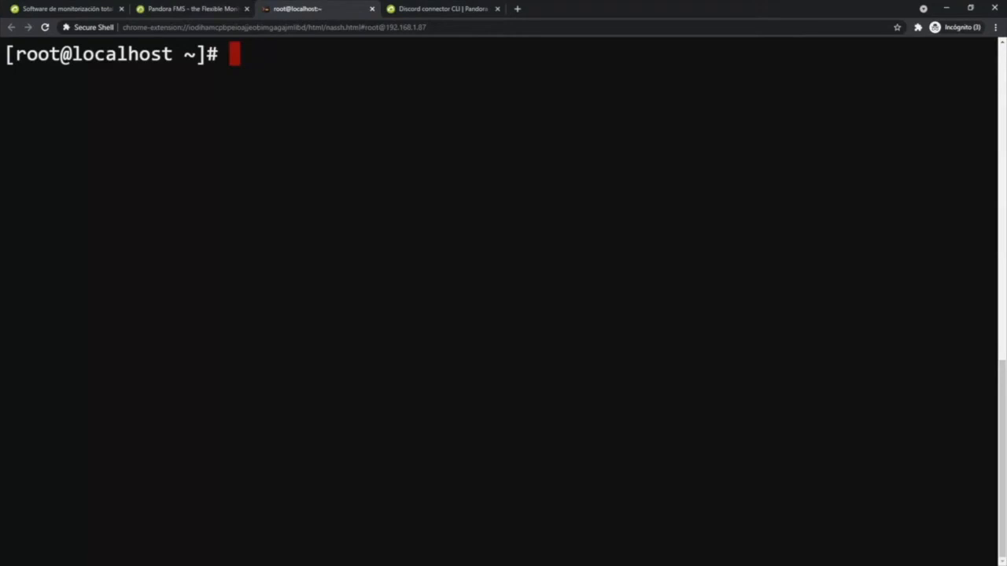
type("yum -y install python3 python3-pip")
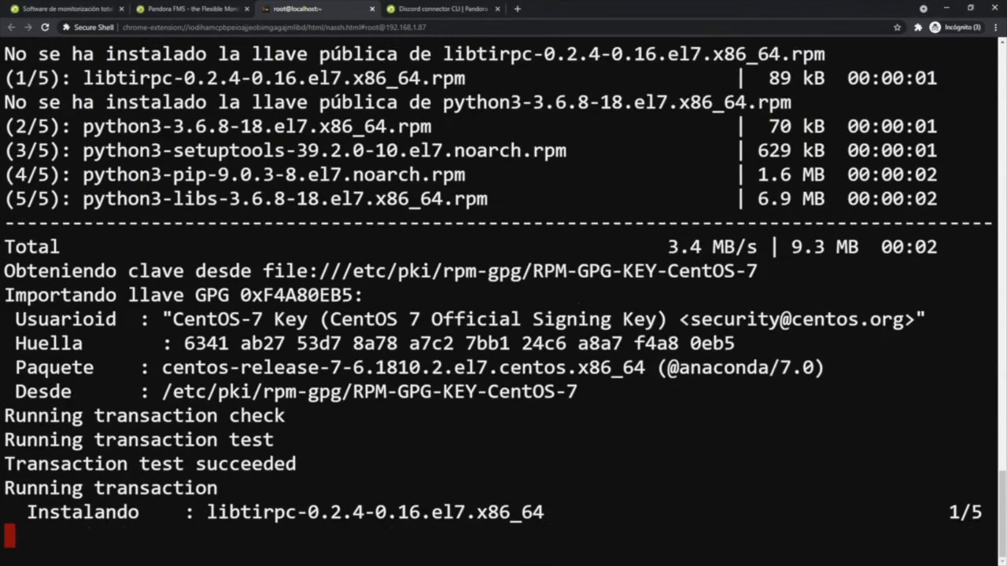
- Copy the directory command from the Discord connector CLI page and change to /usr/share/pandora_server/util/plugin/ in the terminal
left_click(419, 8)
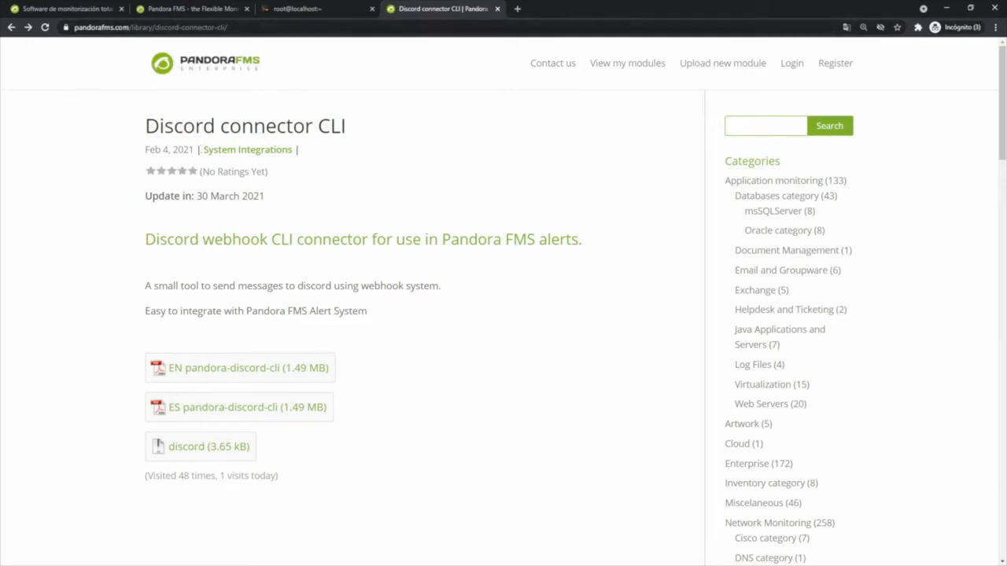
left_click(113, 303)
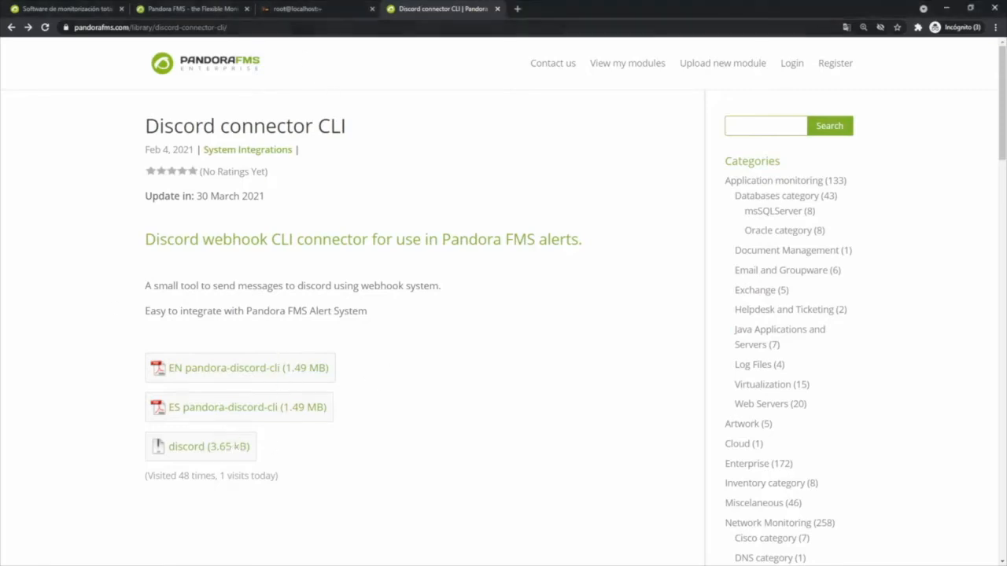
left_click(303, 10)
key("ctrl+shift+v")
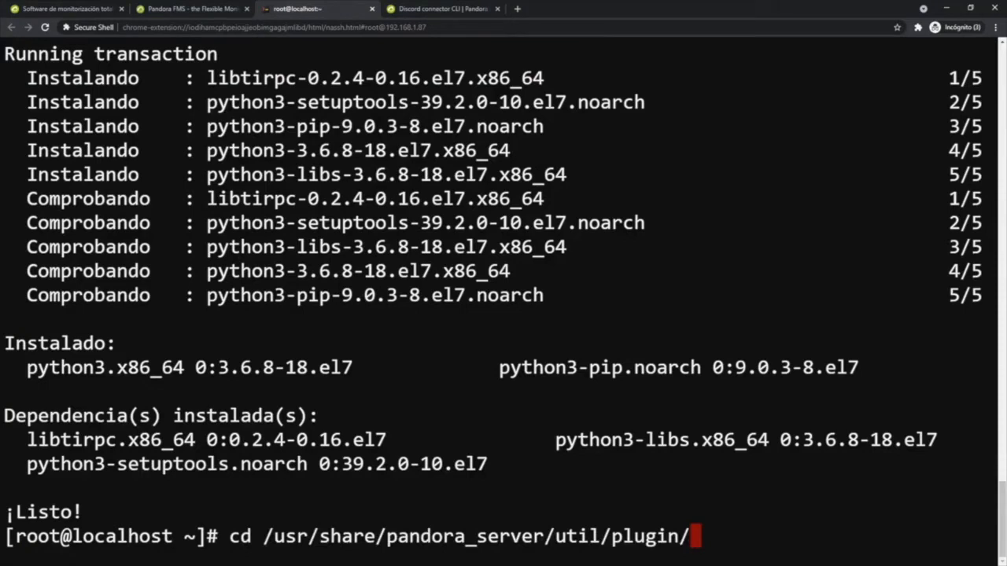
key("Return")
key("ctrl+l")
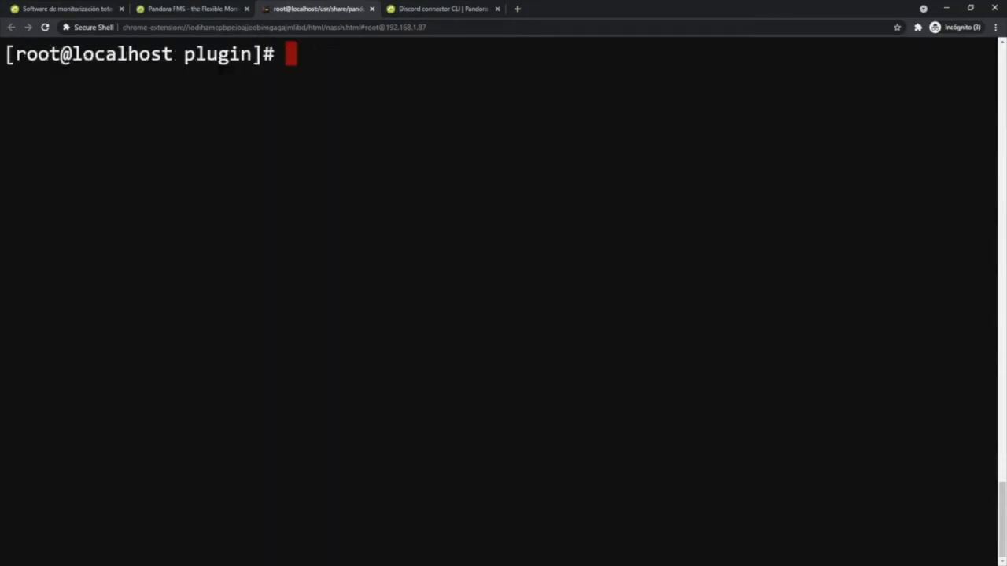
- List the plugin folder's files and install the Python dependencies from requirements.txt
type("ll")
key("Return")
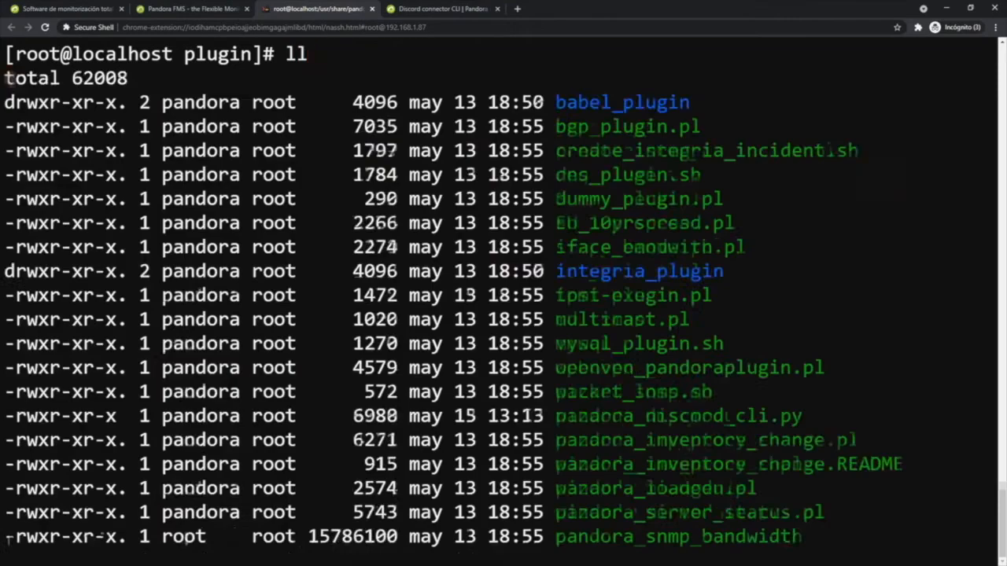
scroll(504, 299, "up", 8)
left_click_drag(589, 464, 802, 488)
scroll(803, 489, "down", 3)
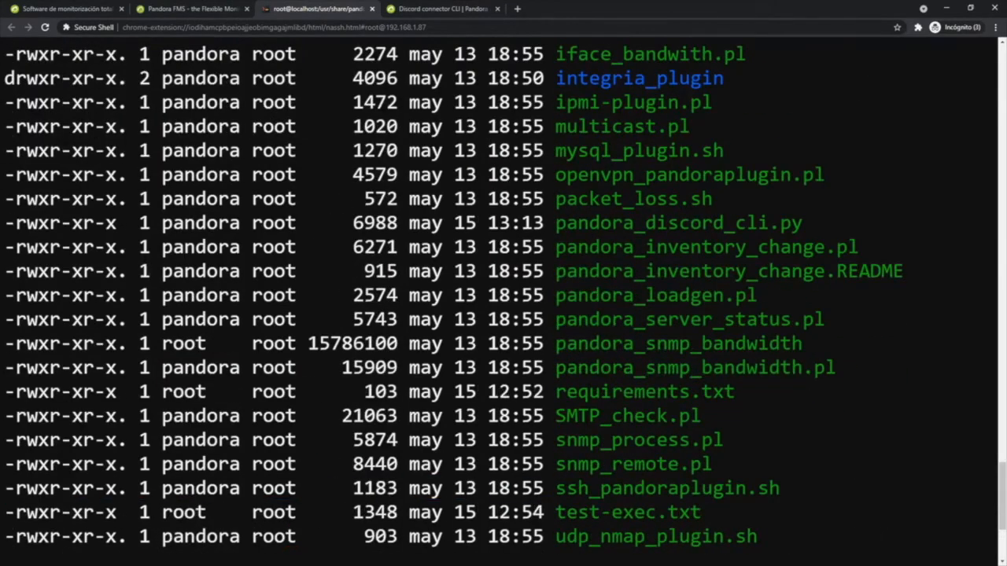
scroll(504, 299, "down", 2)
mouse_move(734, 223)
left_mouse_down()
mouse_move(568, 222)
mouse_move(729, 220)
left_mouse_up()
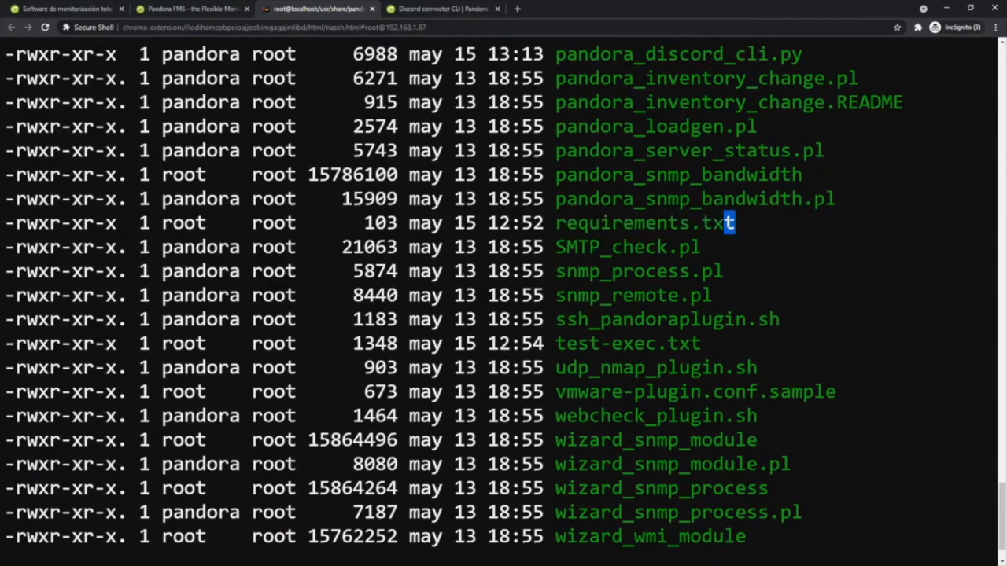
mouse_move(700, 344)
left_mouse_down()
mouse_move(555, 344)
mouse_move(700, 344)
left_mouse_up()
scroll(504, 299, "down", 1)
key("ctrl+shift+v")
key("Return")
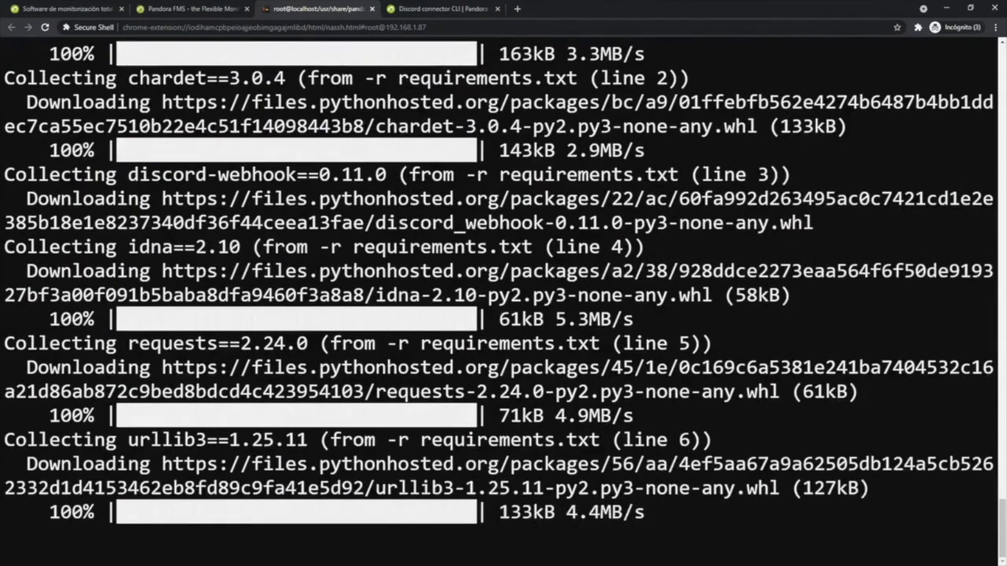
- Display the help for pandora_discord_cli.py and review its usage and optional arguments
type("python3 pandora_discord_cli.py -h")
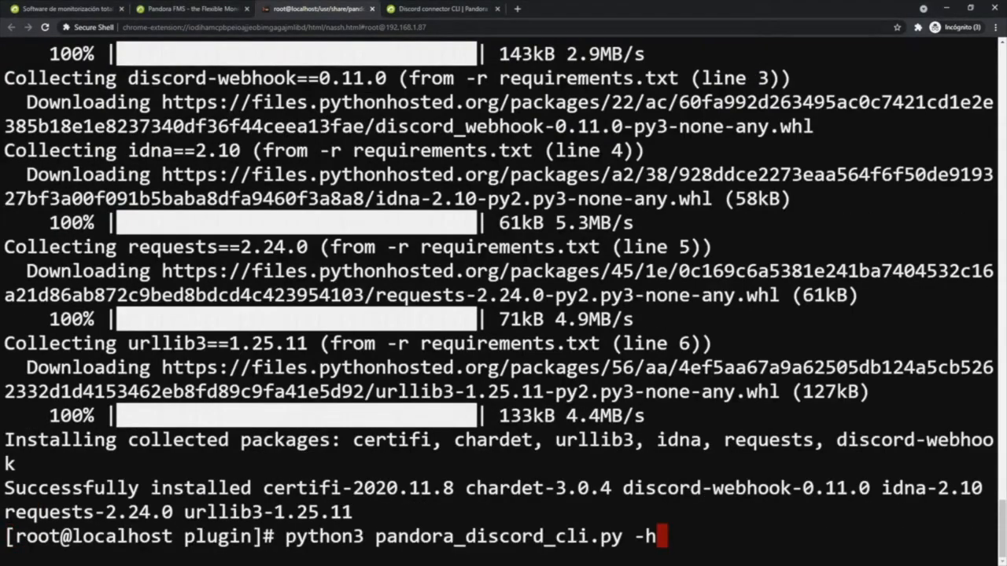
key("Return")
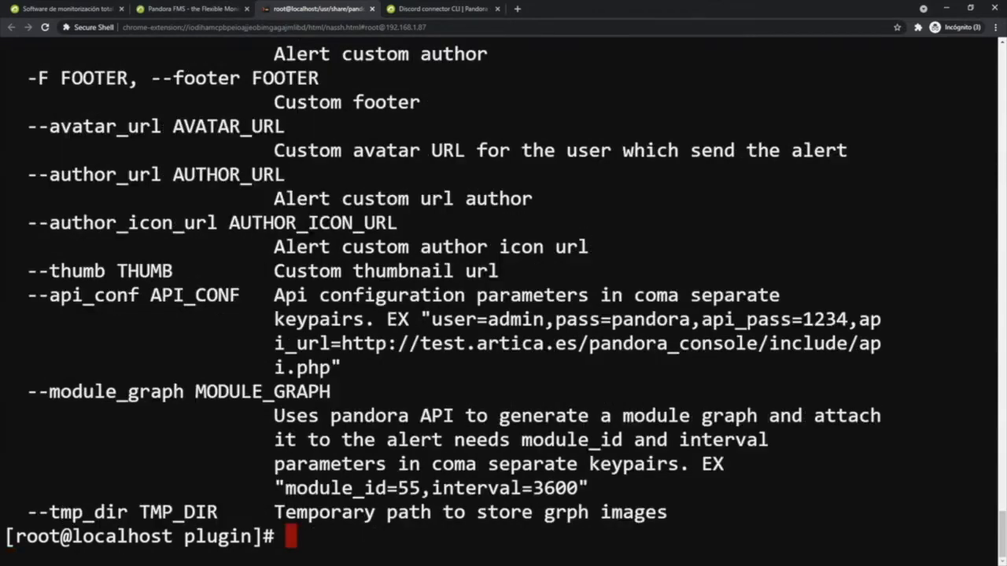
scroll(504, 299, "up", 5)
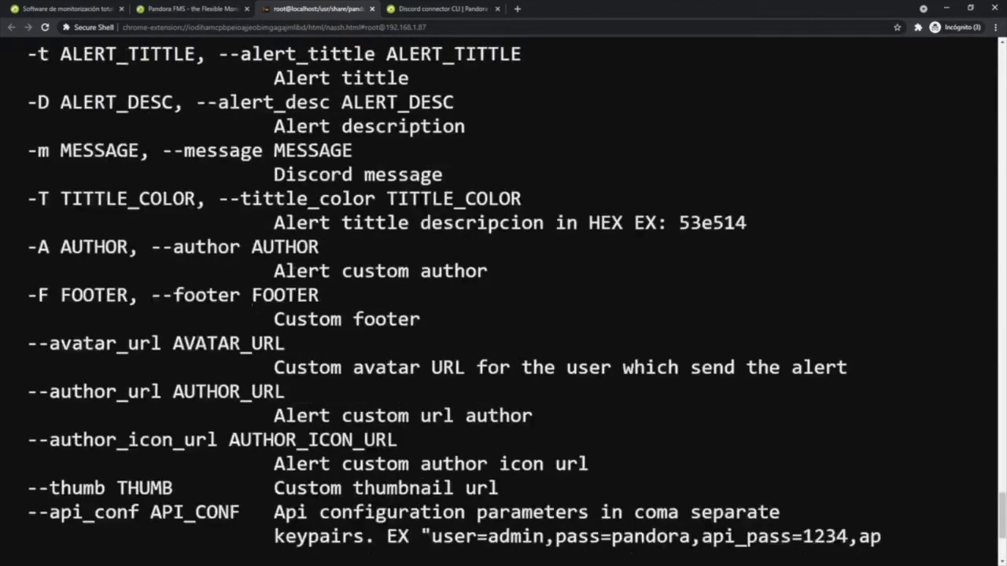
scroll(504, 299, "up", 4)
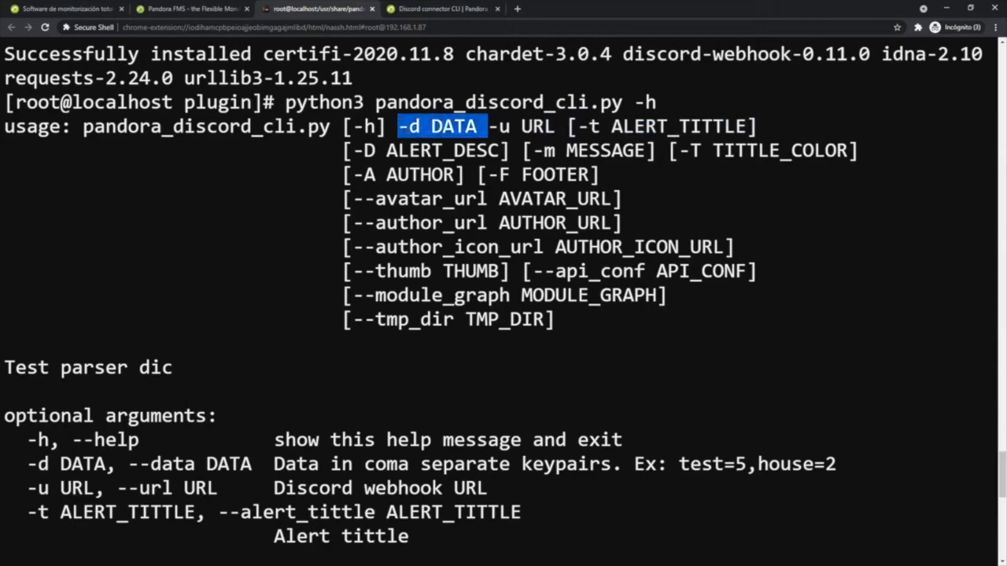
scroll(503, 299, "down", 10)
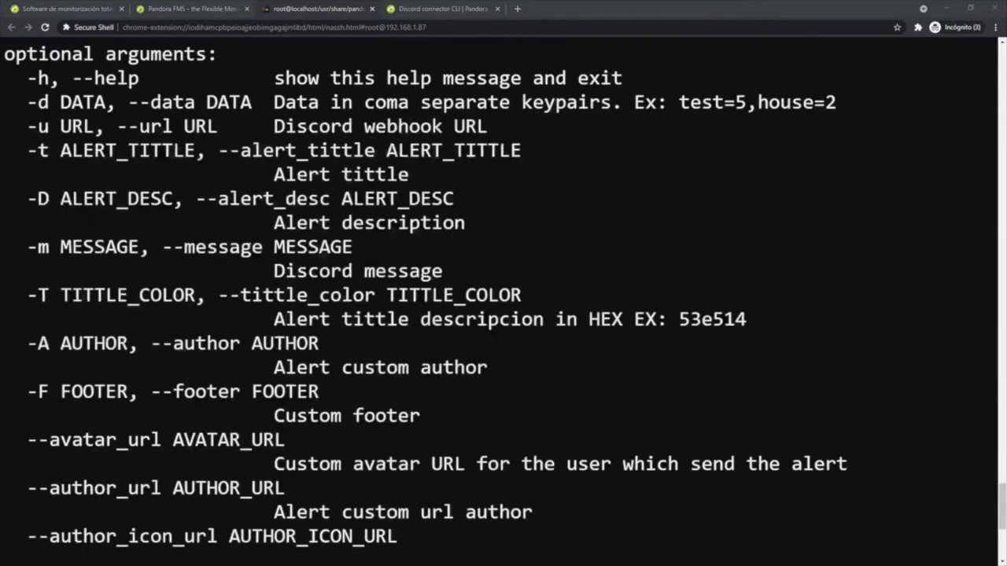
- Run pandora_discord_cli.py with the copied webhook URL and data "Data=0, Agent=Test, Module=Ping" to send a test alert
key("ctrl+shift+v")
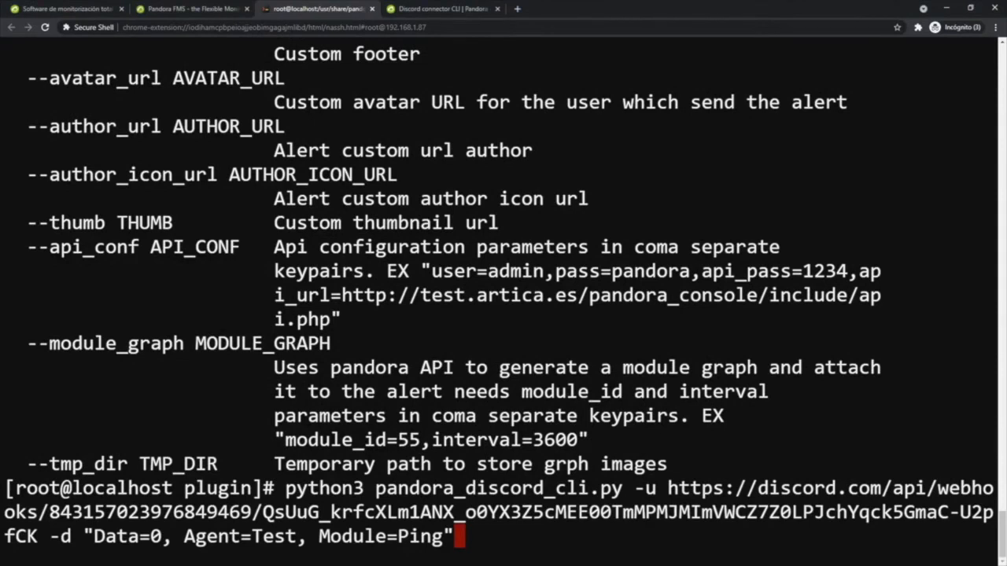
key("Return")
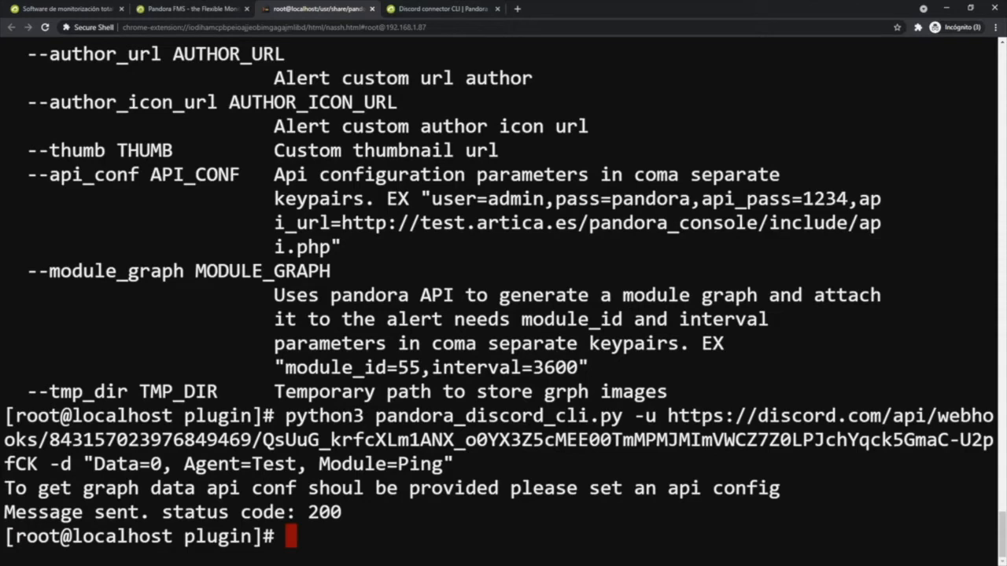
- Switch to Discord, check the test alert in the alerts channel, and return to the terminal
key("alt+Tab")
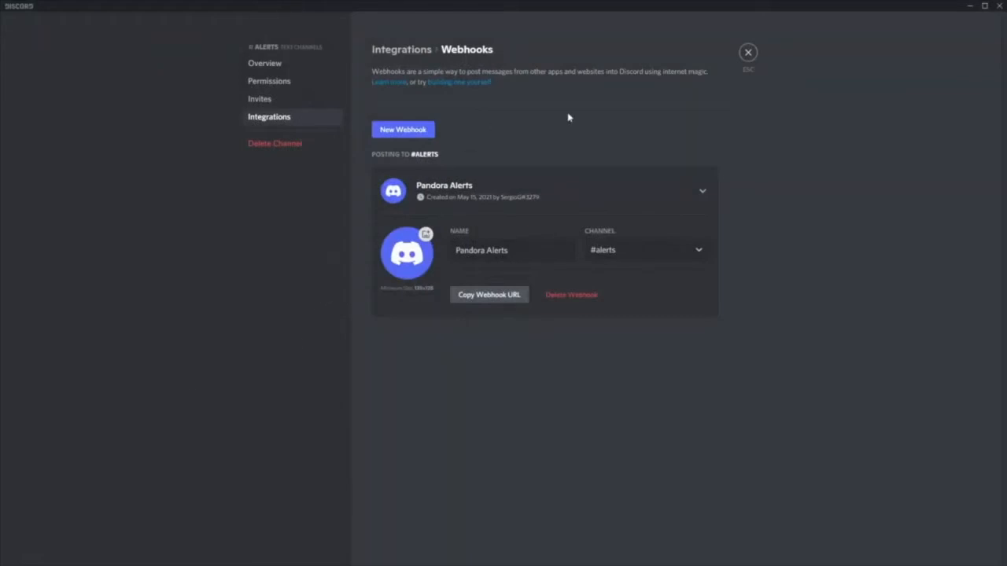
left_click(748, 54)
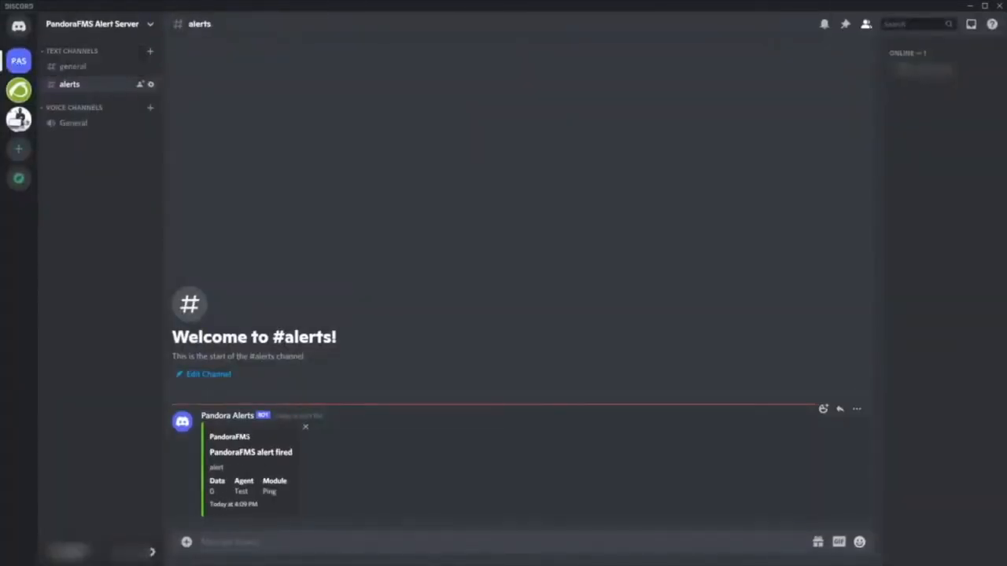
left_click(970, 6)
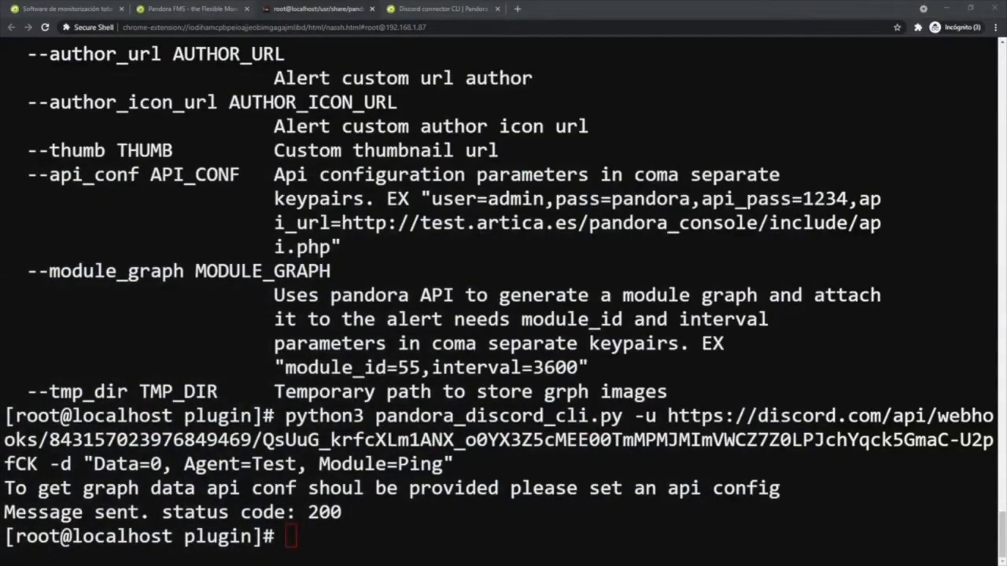
left_click(291, 537)
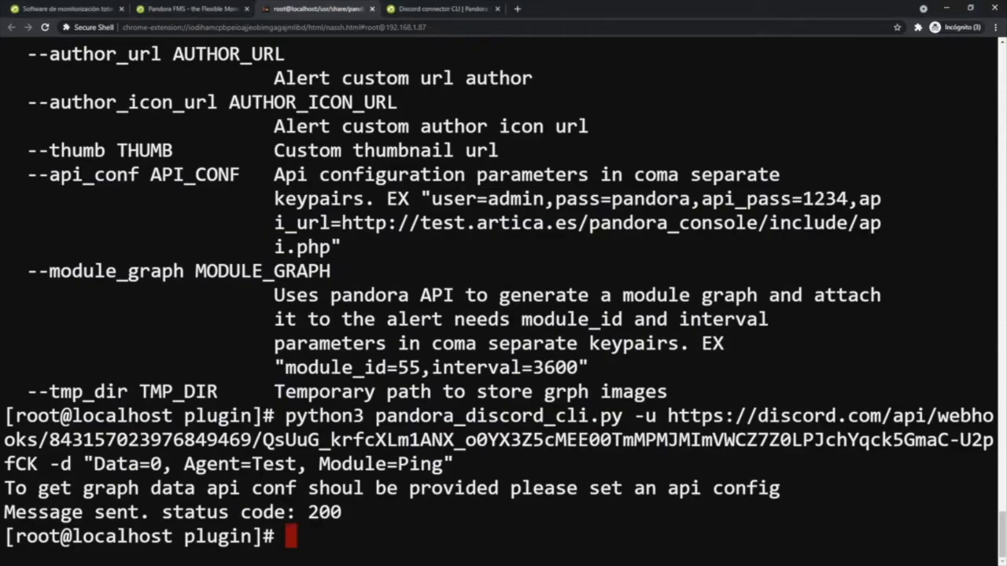
- Clear the terminal and open test-exec.txt in vim
scroll(504, 294, "up", 9)
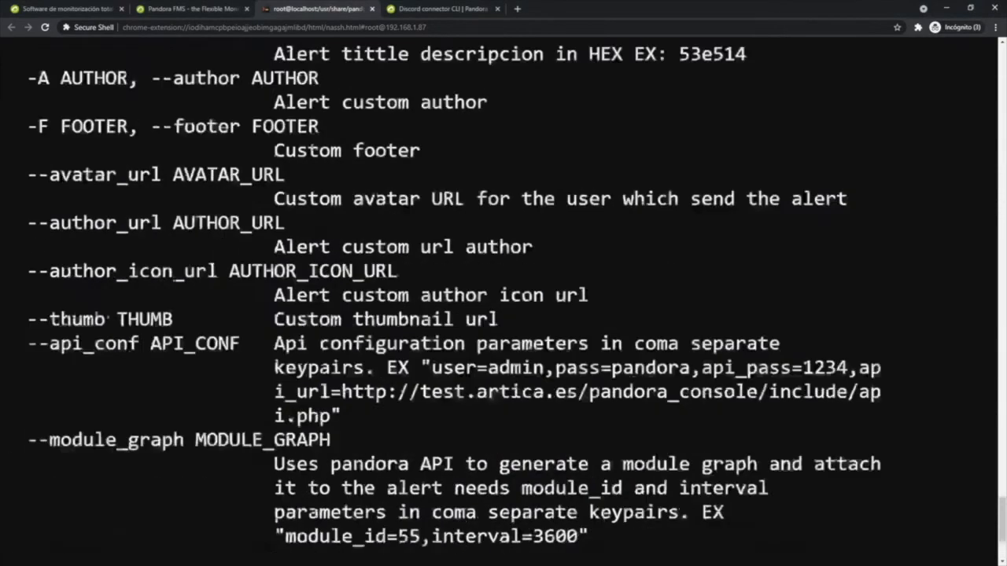
scroll(503, 294, "up", 3)
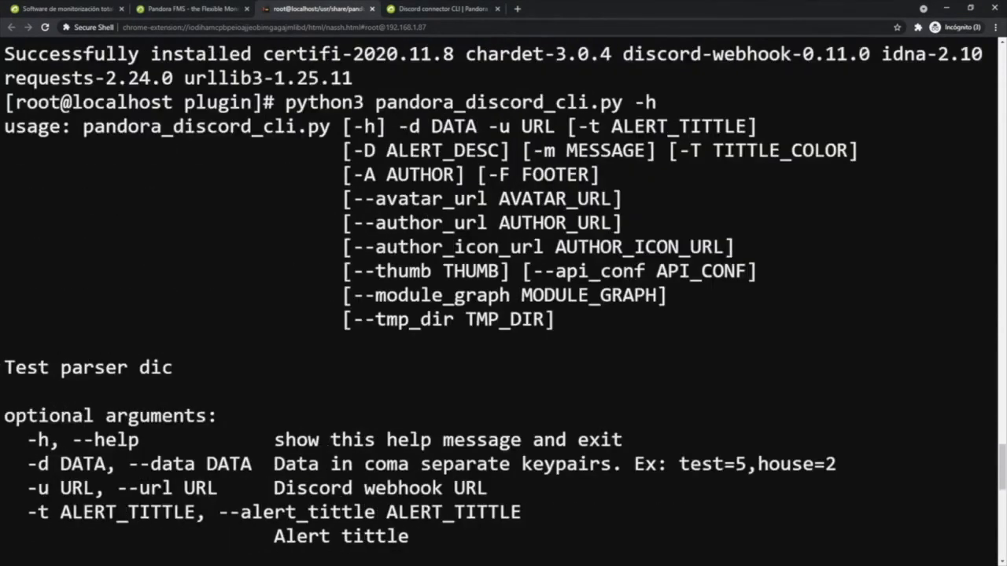
mouse_move(353, 175)
left_mouse_down()
mouse_move(455, 175)
mouse_move(352, 175)
mouse_move(352, 151)
mouse_move(566, 175)
mouse_move(352, 175)
left_mouse_up()
scroll(503, 294, "down", 11)
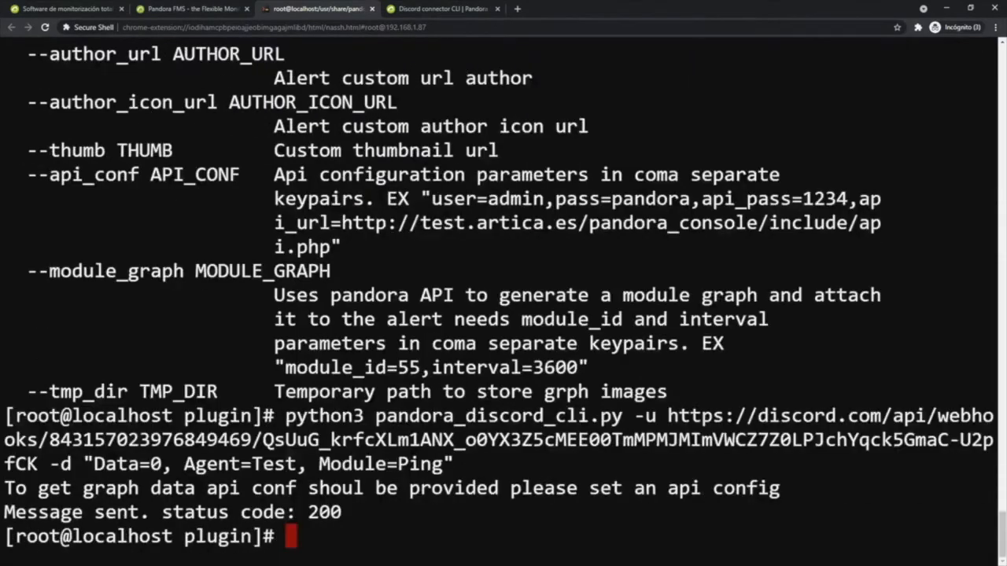
key("ctrl+l")
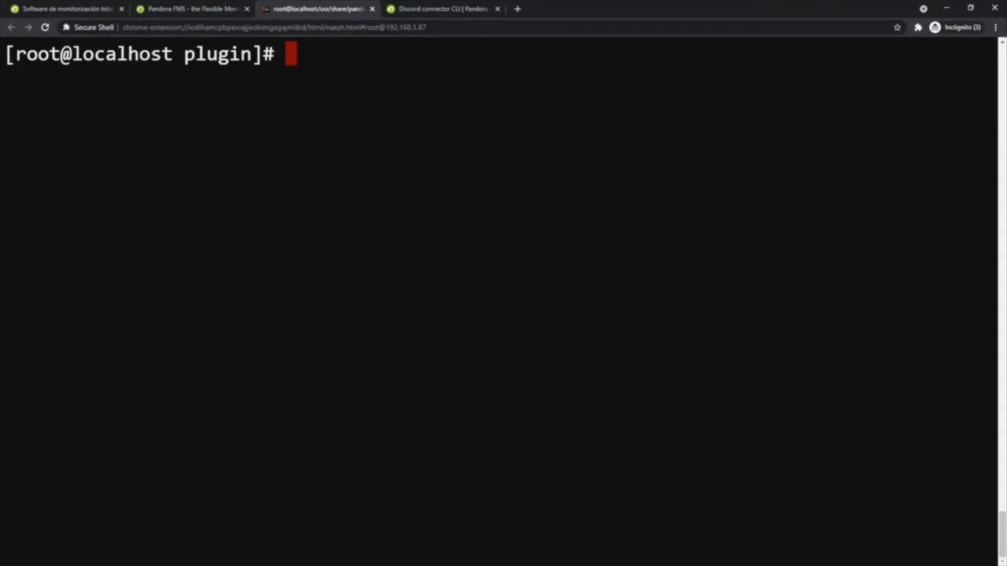
type("vim tes")
key("Tab")
key("Return")
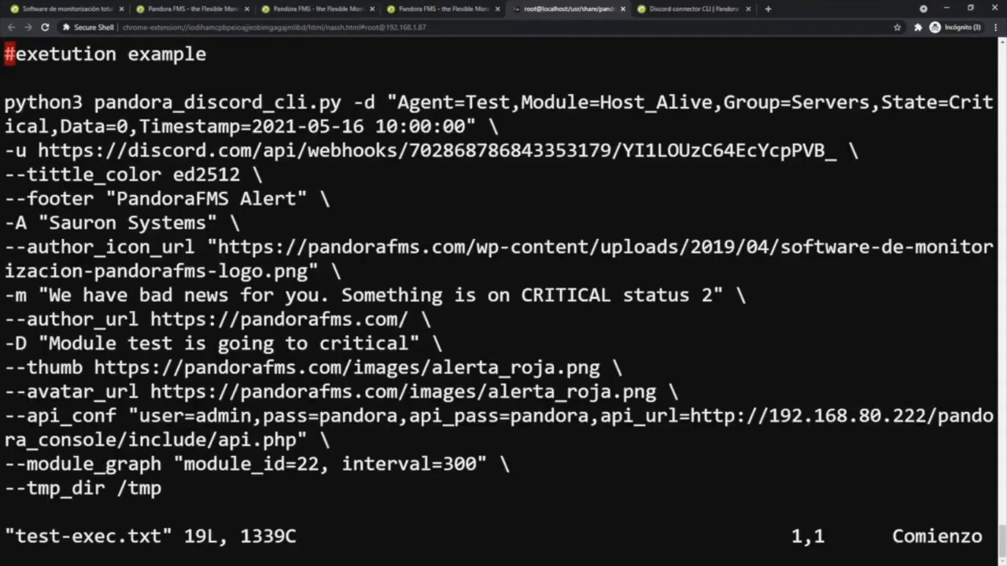
- Replace the example -u webhook URL in the execution example with the copied Pandora Alerts webhook URL, keeping the line continuation
key("Down")
key("Down")
key("Down")
key("Down")
key("Up")
key("Right")
key("Right")
key("Right")
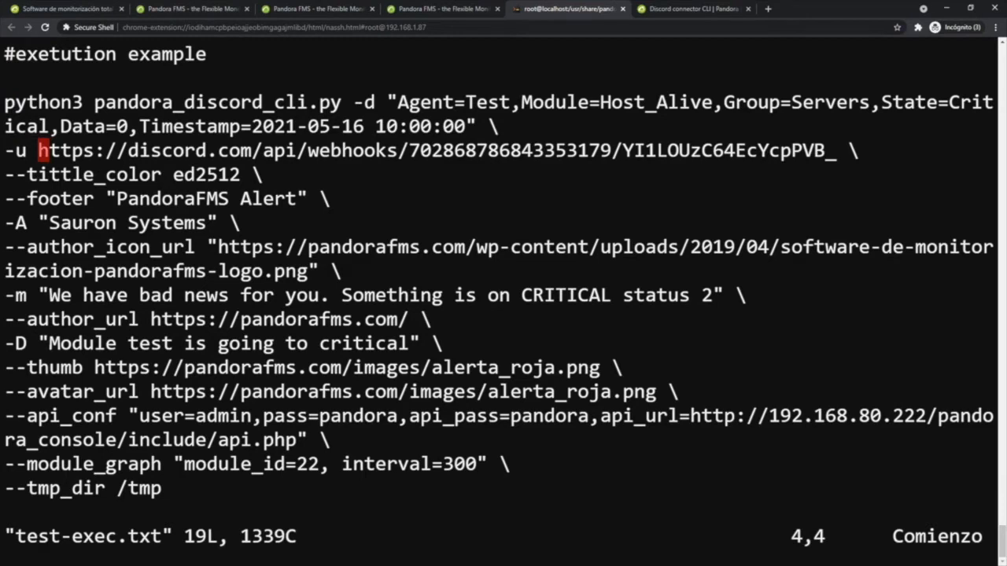
key("d")
key("d")
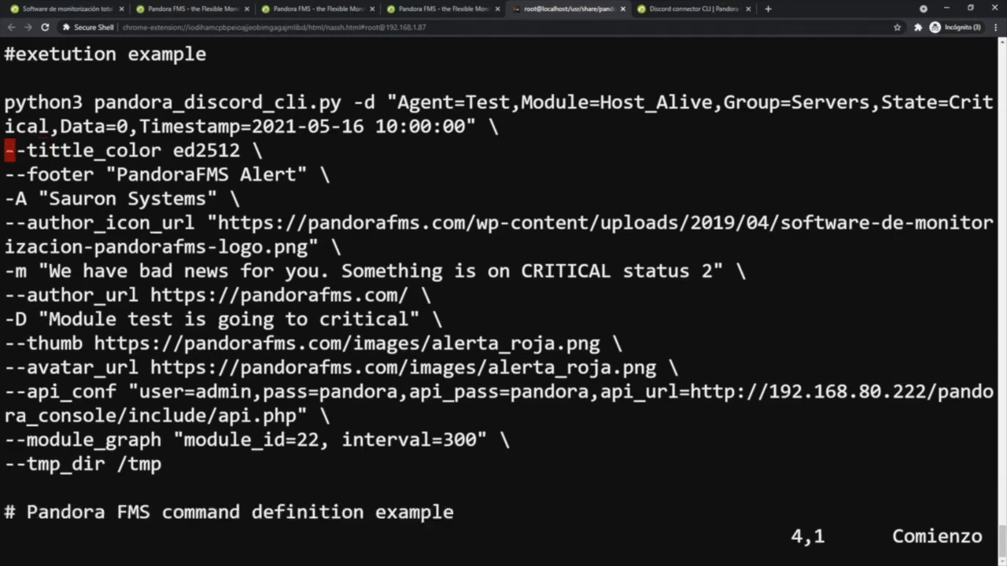
key("i")
type("-u")
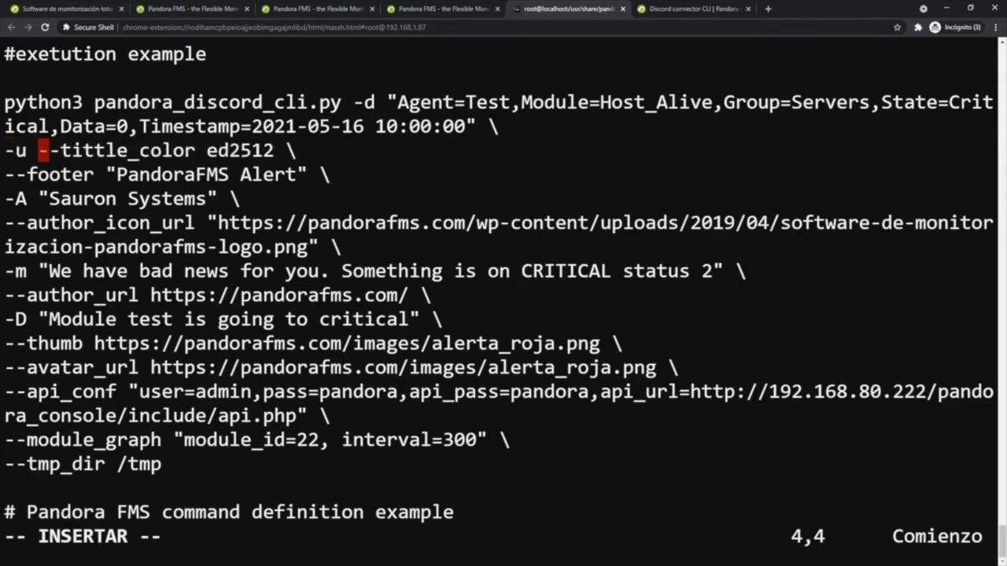
key("Return")
key("Up")
key("Right")
key("Right")
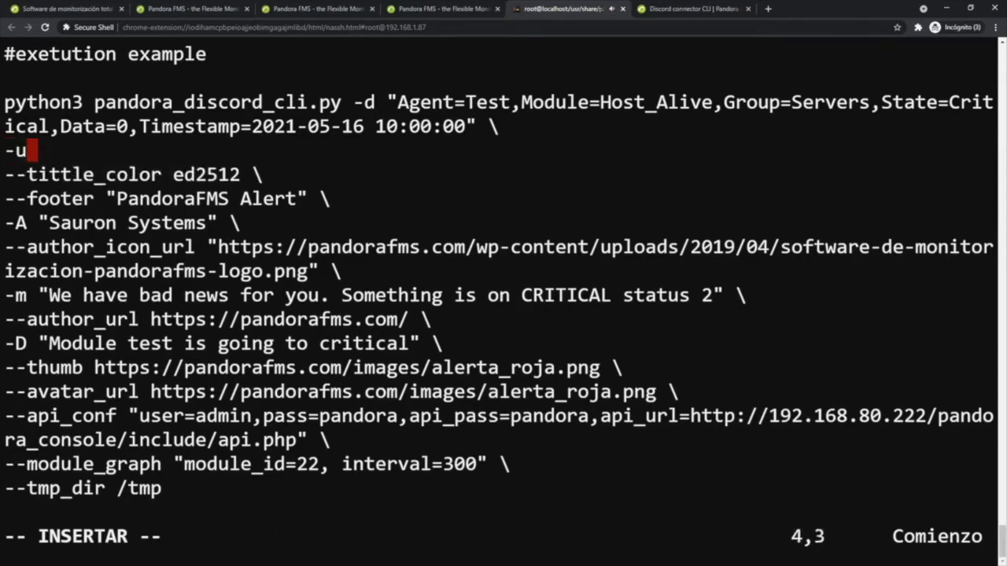
key("Right")
key("ctrl+shift+v")
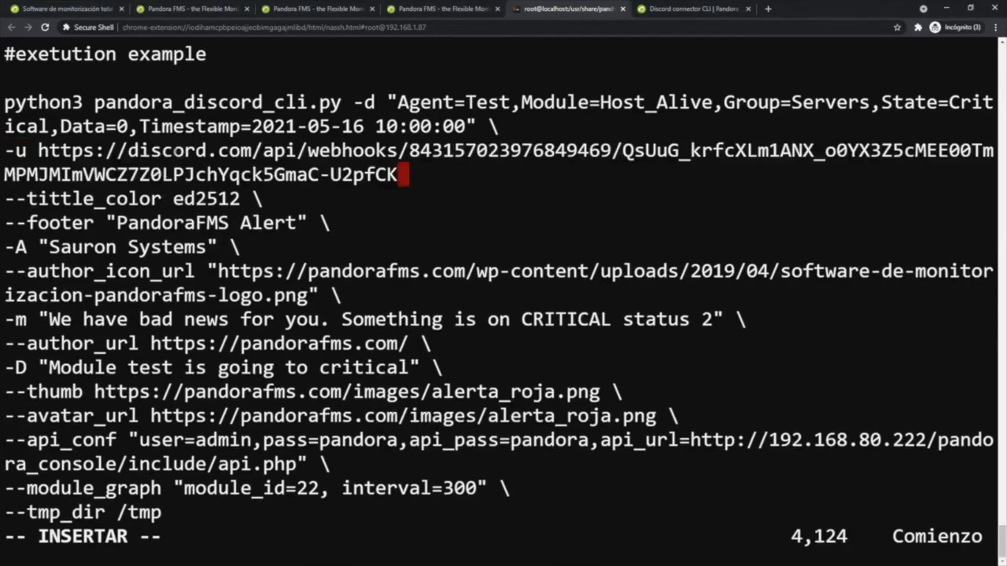
type("\\")
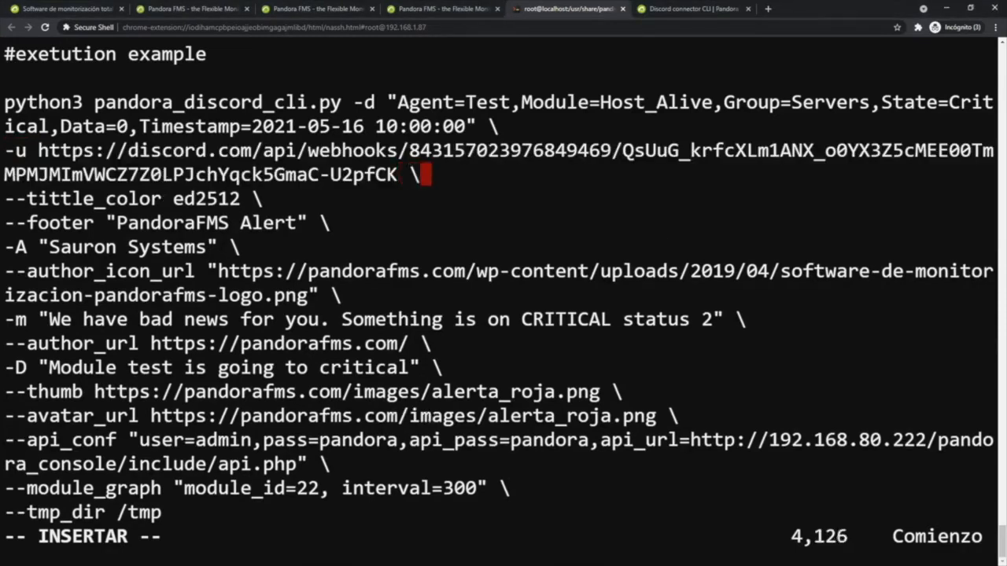
- Change the api_url IP address in the --api_conf parameter to 192.168.1.87
key("Down")
key("Down")
key("Down")
key("Down")
key("Down")
key("Down")
key("Down")
key("Down")
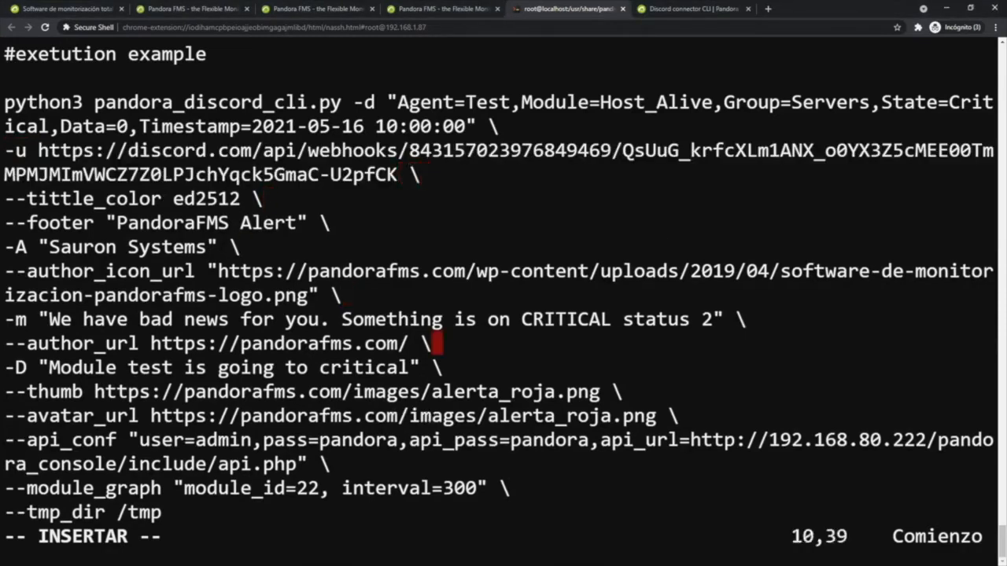
key("Down")
key("Down")
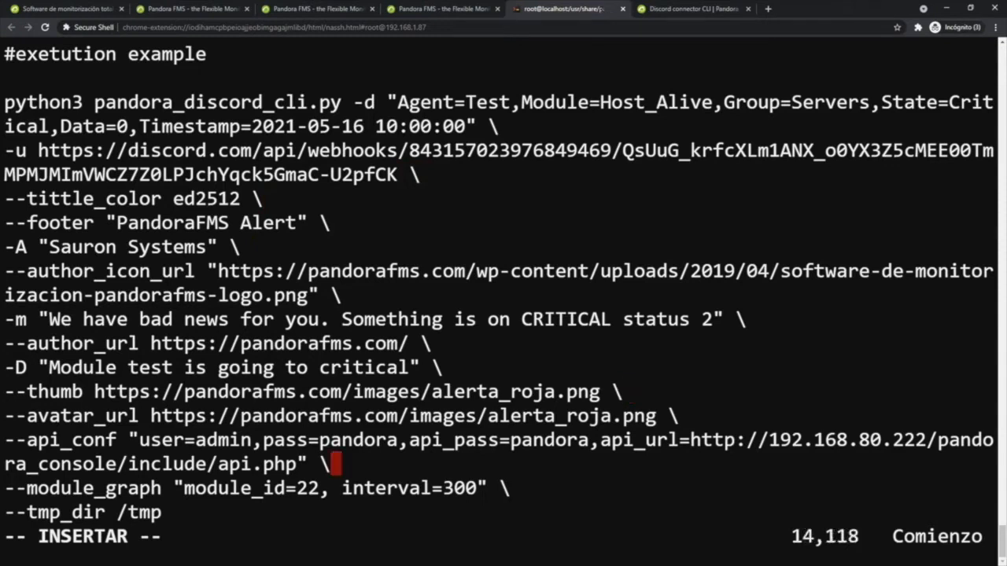
key("Left")
key("Left")
key("Left")
key("Left")
key("Left")
key("Left")
key("Left")
key("Left")
key("Left")
key("Left")
key("Left")
key("Left")
key("Left")
key("Left")
key("Left")
key("Left")
key("Left")
key("Left")
key("Left")
key("Left")
key("Left")
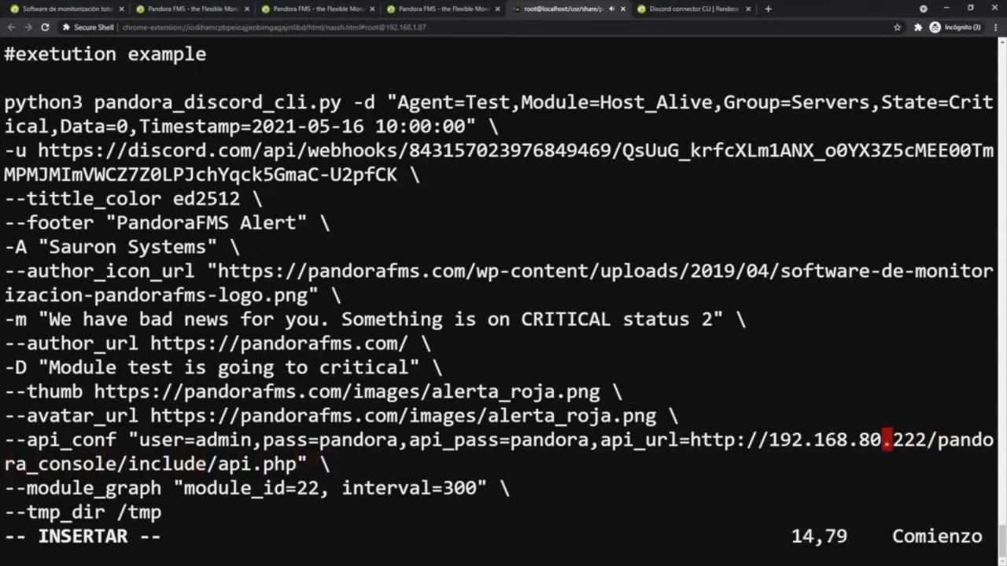
key("Left")
key("Left")
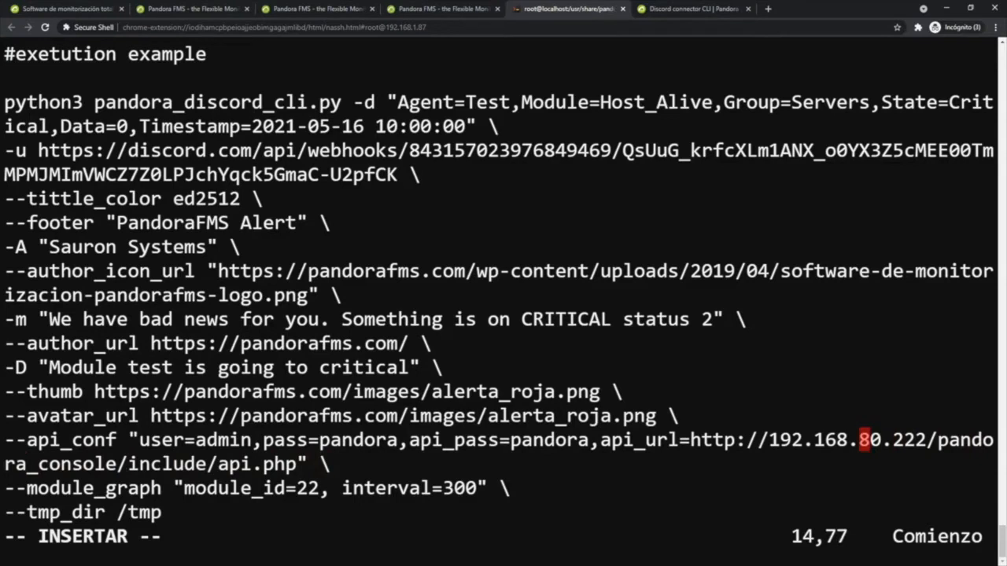
key("Delete")
key("Delete")
key("Right")
key("Delete")
key("Delete")
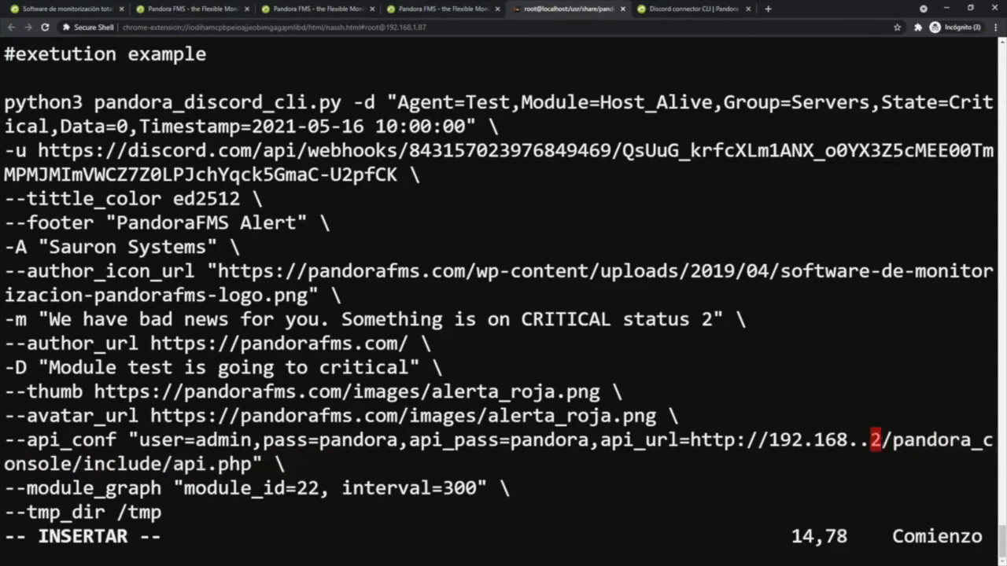
key("Delete")
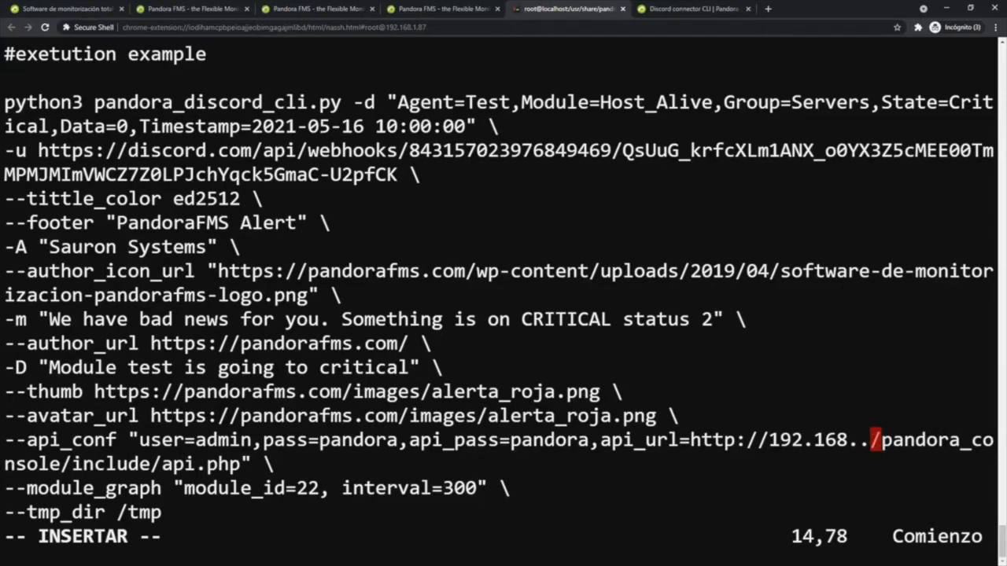
key("BackSpace")
type("1.87")
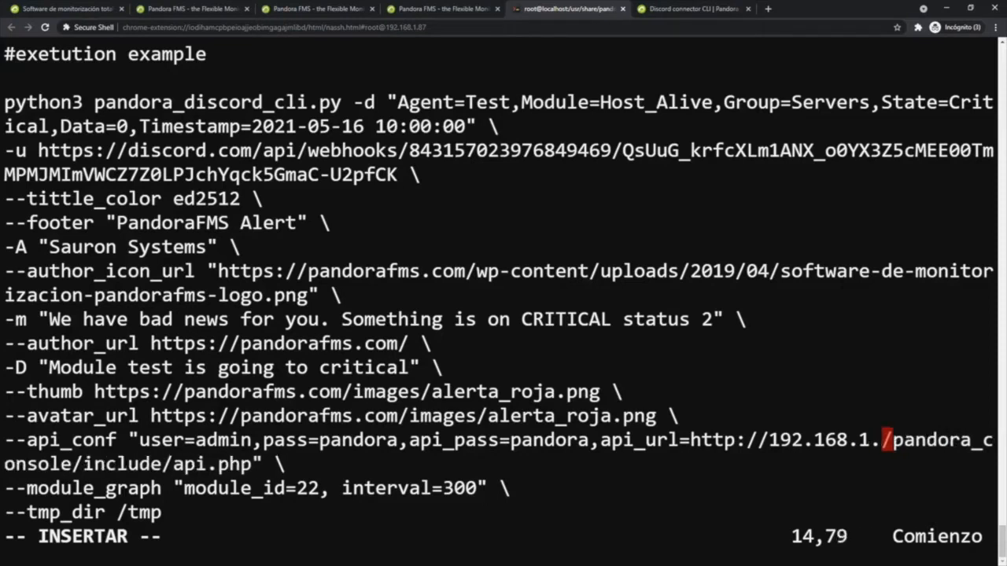
- Examine the user, pass and api_pass values in the --api_conf parameter
key("Left")
key("Left")
key("Left")
key("Left")
key("Left")
key("Left")
key("Left")
key("Left")
key("Left")
key("Left")
key("Left")
key("Left")
key("Left")
key("Left")
key("Left")
key("Left")
key("Left")
key("Left")
key("Left")
key("Left")
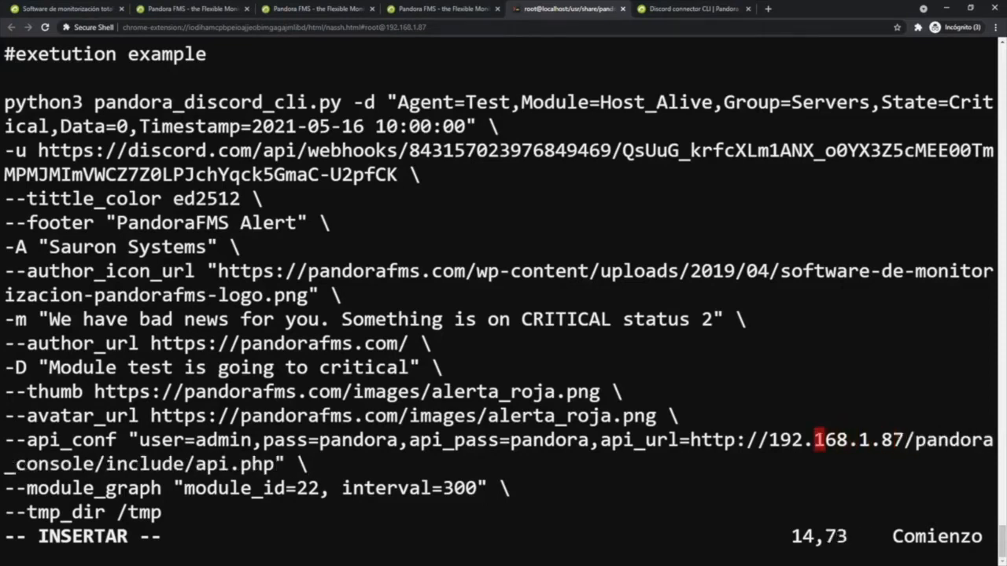
key("Left")
key("Left")
key("Left")
key("Left")
key("Left")
key("Left")
key("Left")
key("Left")
key("Left")
key("Left")
key("Left")
key("Left")
key("Left")
key("Left")
key("Left")
key("Left")
key("Left")
key("Left")
key("Left")
key("Left")
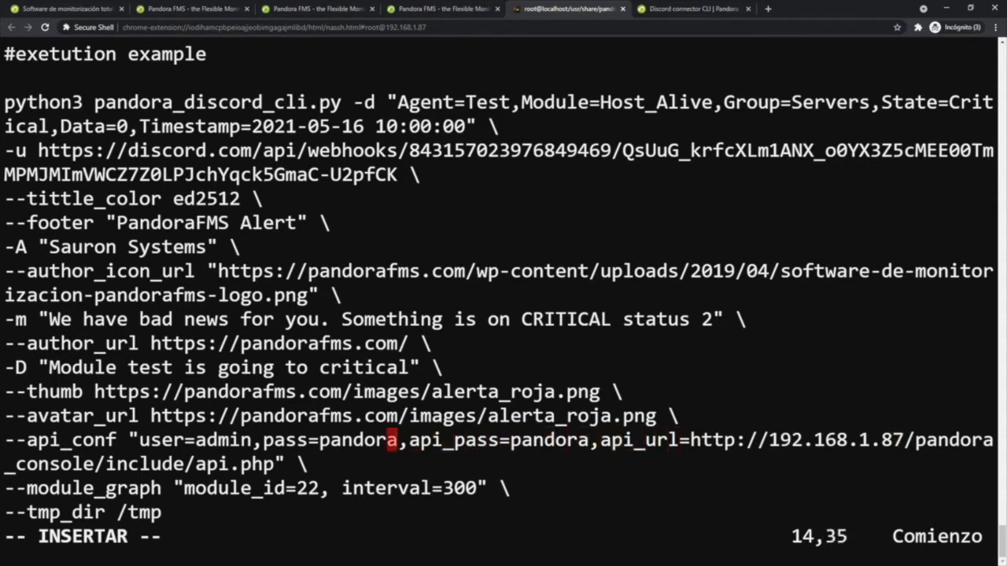
key("Left")
key("Left")
key("Left")
key("Left")
key("Left")
key("Left")
key("Left")
key("Left")
key("Left")
key("Left")
key("Left")
key("Left")
key("Left")
key("Right")
key("Right")
key("Right")
key("Right")
key("Right")
key("Right")
key("Right")
key("Right")
key("Right")
key("Right")
key("Right")
key("Right")
key("Right")
key("Right")
key("Right")
key("Right")
key("Right")
key("Right")
key("Right")
key("Right")
key("Right")
key("Right")
key("Right")
key("Right")
key("Right")
key("Right")
key("Right")
key("Right")
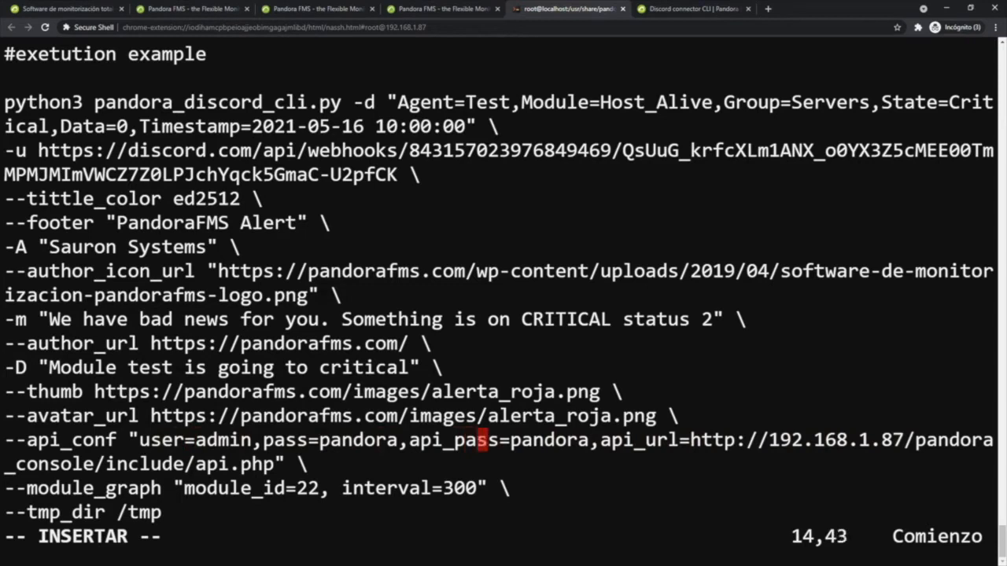
mouse_move(139, 440)
left_mouse_down()
mouse_move(398, 440)
mouse_move(139, 440)
left_mouse_up()
mouse_move(431, 439)
left_mouse_down()
mouse_move(590, 439)
mouse_move(423, 440)
left_mouse_up()
- Open the Pandora FMS console's Setup general configuration in a new tab
left_click(196, 11)
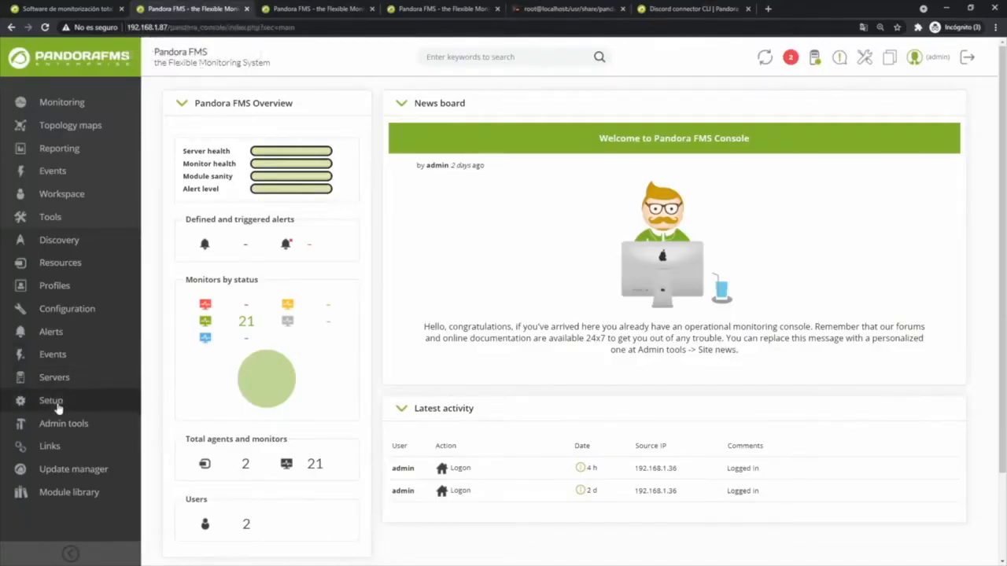
mouse_move(64, 407)
mouse_move(186, 354)
middle_click(329, 217)
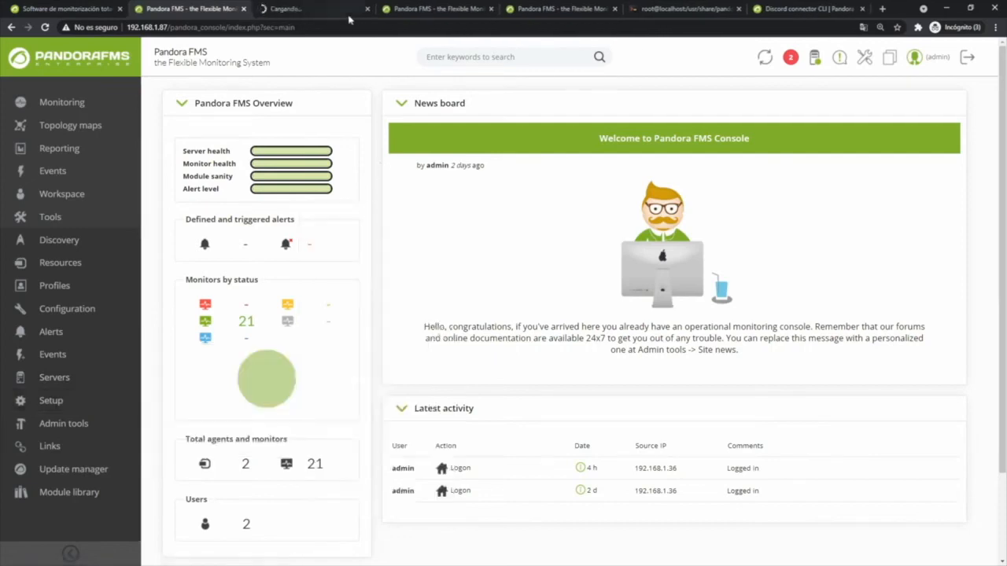
left_click(290, 9)
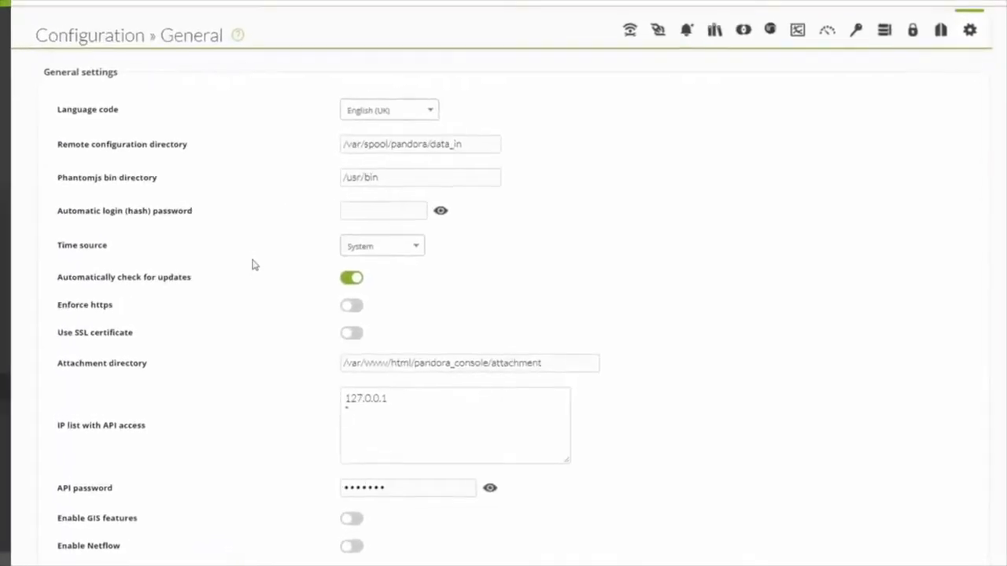
- Examine the IP list with API access and the API password settings in the general configuration
scroll(294, 388, "down", 2)
left_click(362, 300)
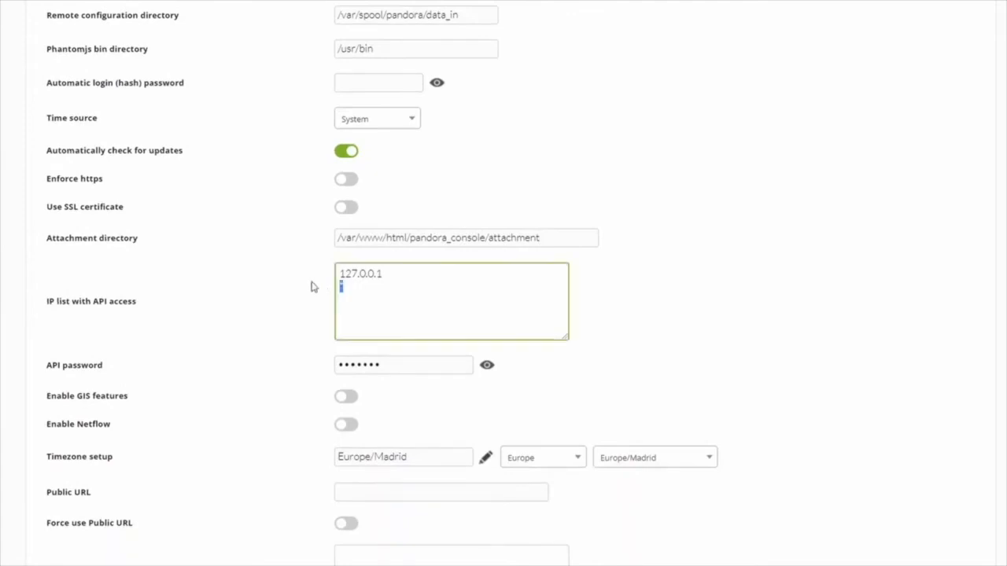
left_click(302, 313)
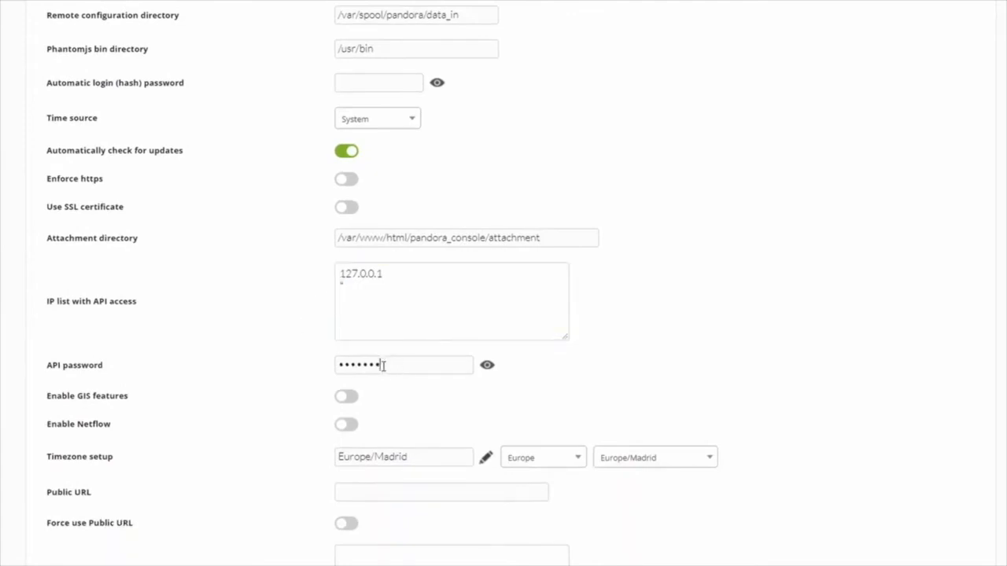
left_click_drag(399, 364, 244, 355)
left_click_drag(65, 365, 220, 370)
left_click(218, 368)
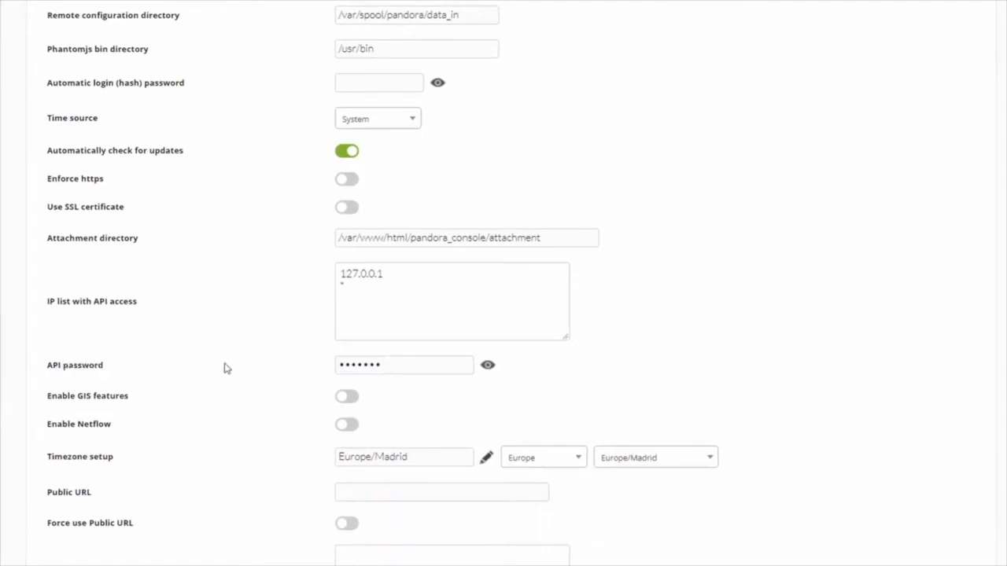
scroll(787, 348, "down", 4)
scroll(871, 387, "down", 10)
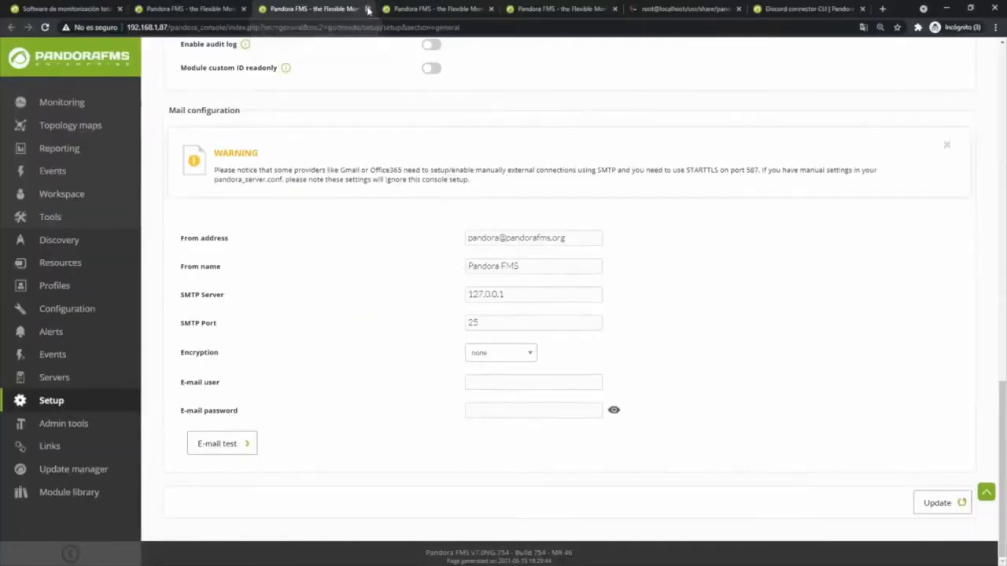
- Copy the whole execution example command from test-exec.txt, then save and exit the editor
left_click(366, 9)
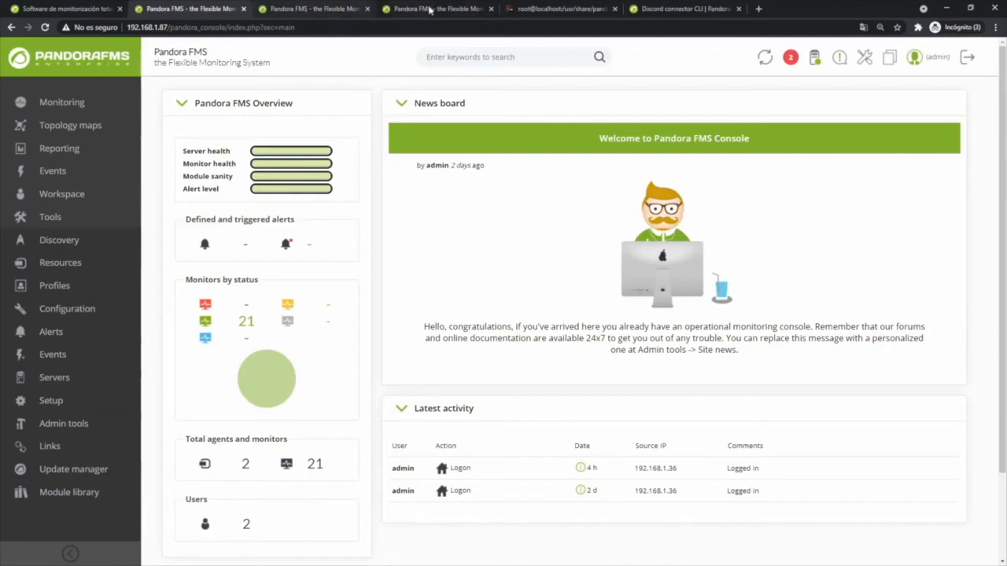
left_click(541, 9)
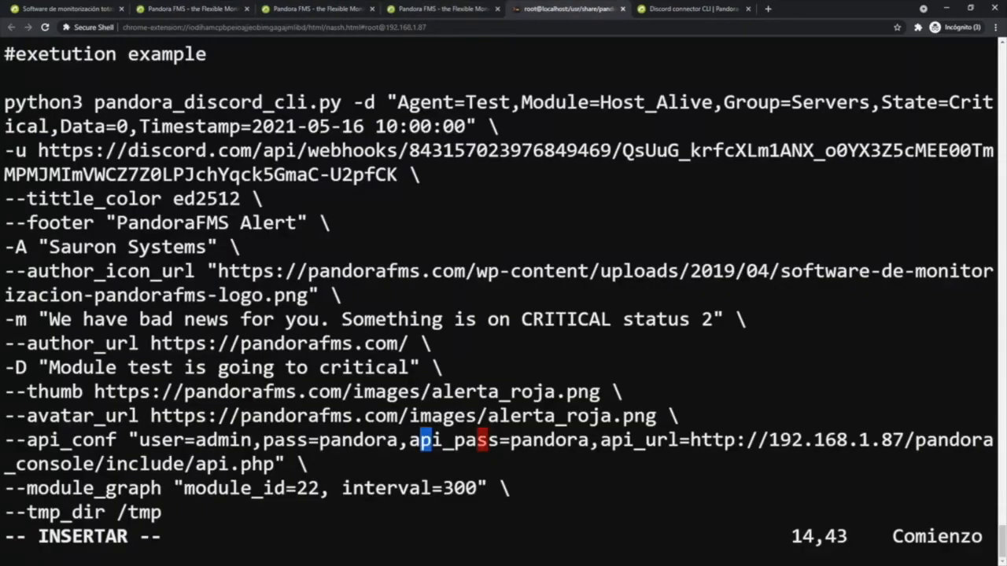
left_click_drag(4, 102, 162, 512)
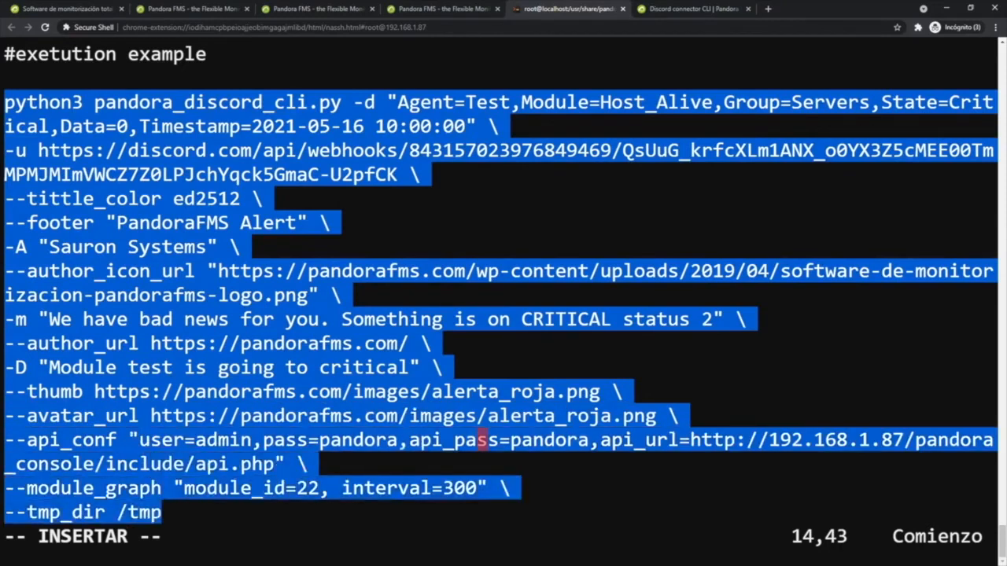
key("Escape")
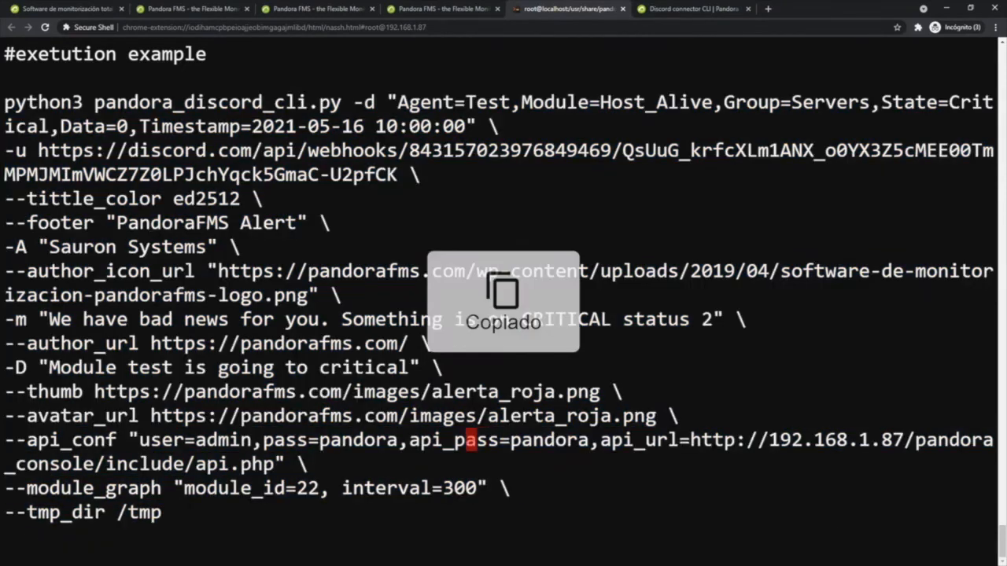
type("x")
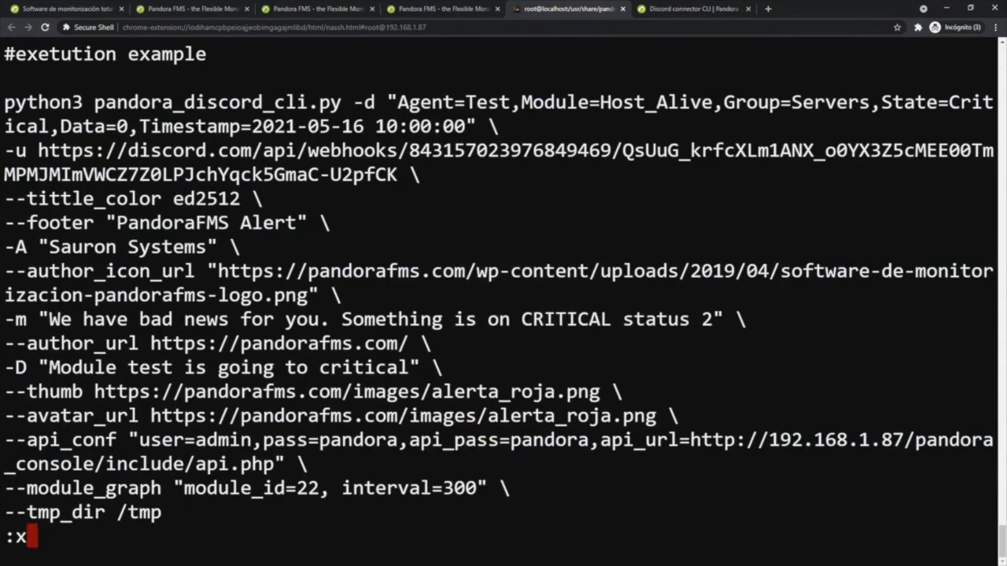
key("Return")
- Paste and run the copied Discord CLI command in the terminal and check the alert in Discord
key("ctrl+shift+v")
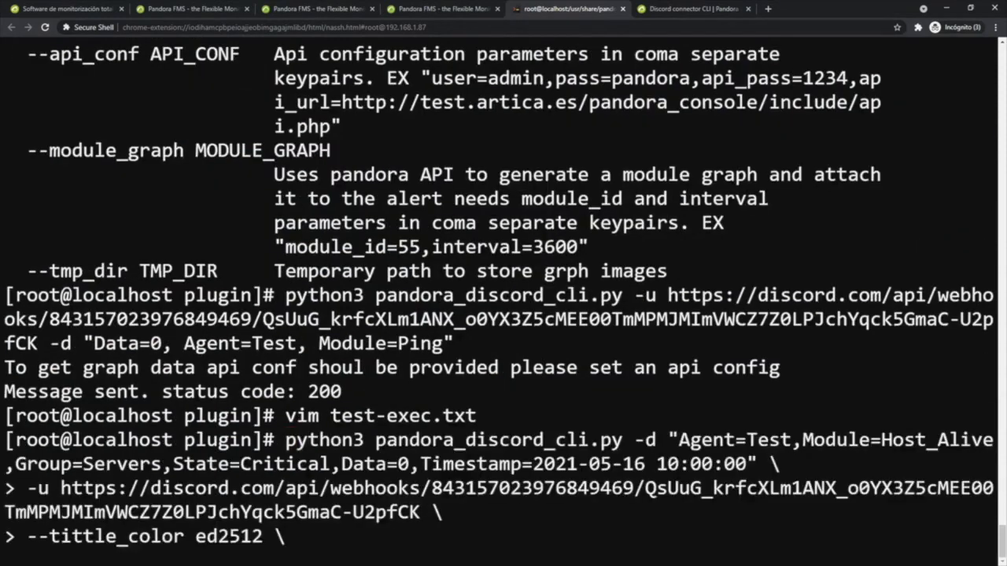
key("Return")
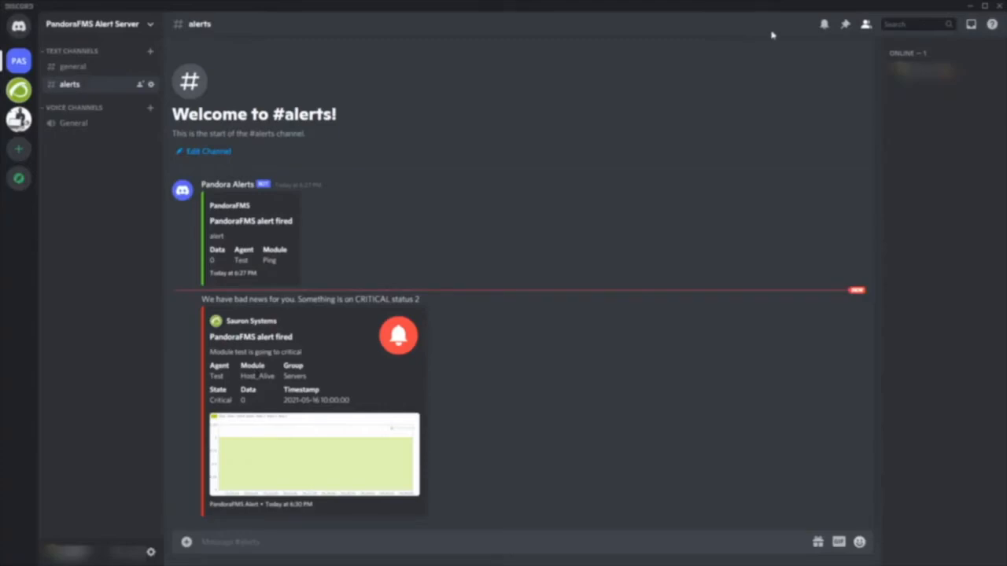
left_click(968, 7)
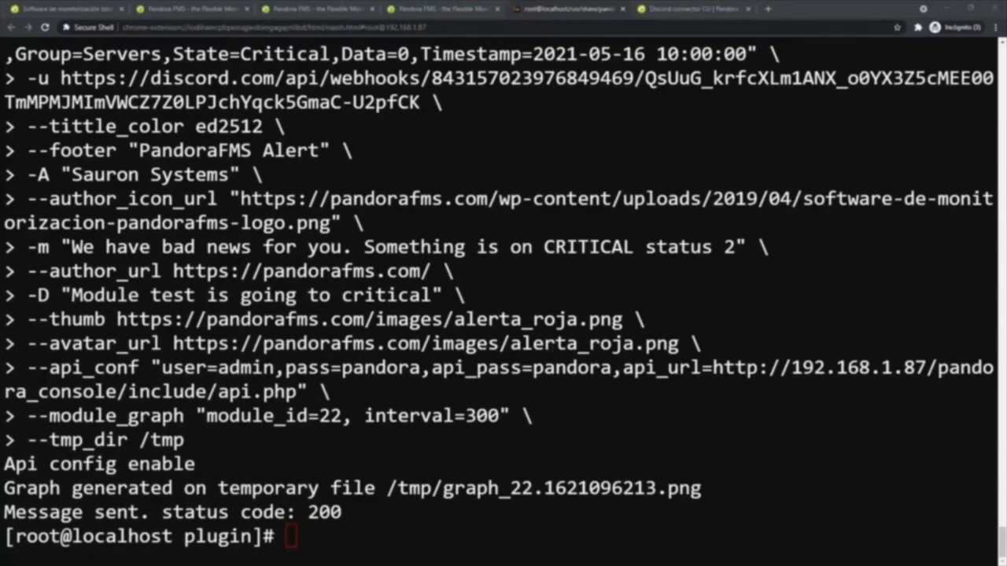
- Close the extra Pandora FMS console tabs
left_click(207, 11)
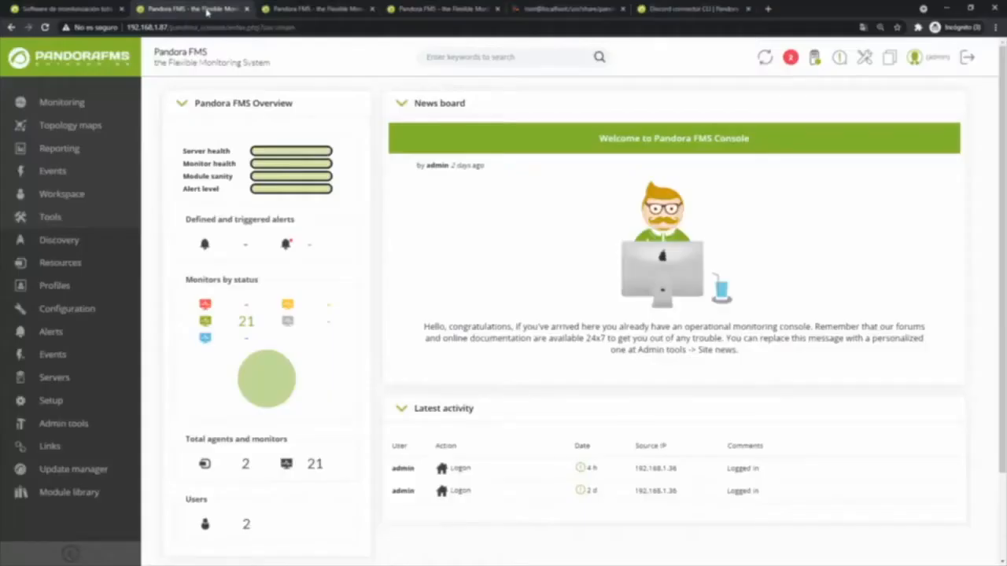
left_click(301, 11)
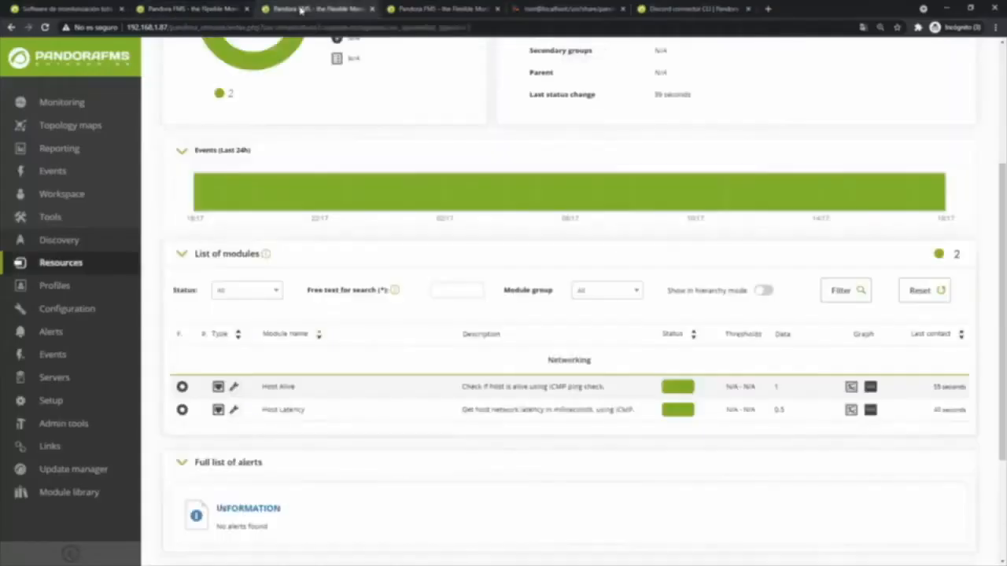
key("ctrl+w")
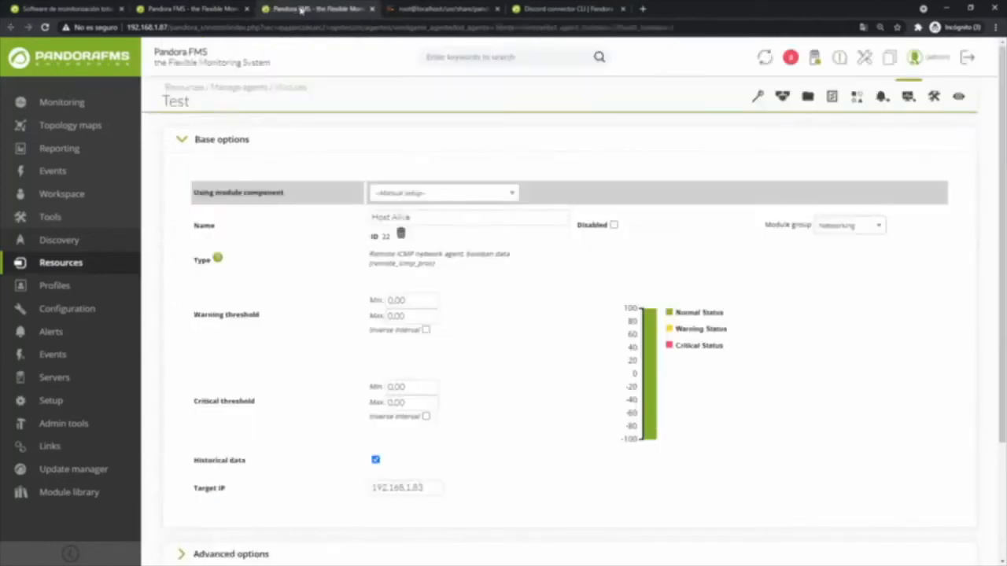
key("ctrl+w")
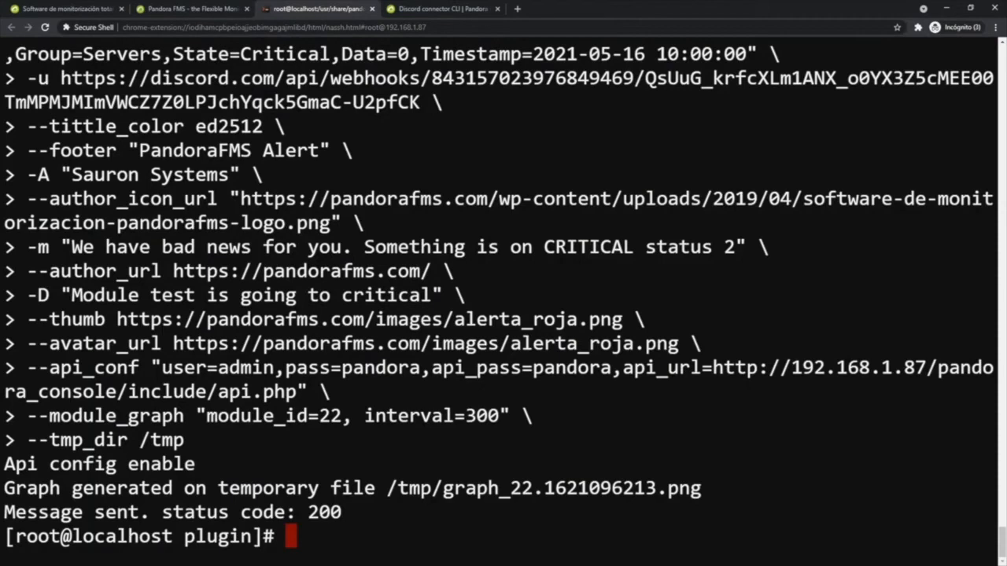
- List the plugin directory contents and review the files
mouse_move(184, 537)
left_mouse_down()
mouse_move(262, 536)
mouse_move(163, 536)
mouse_move(184, 537)
left_mouse_up()
type("ll")
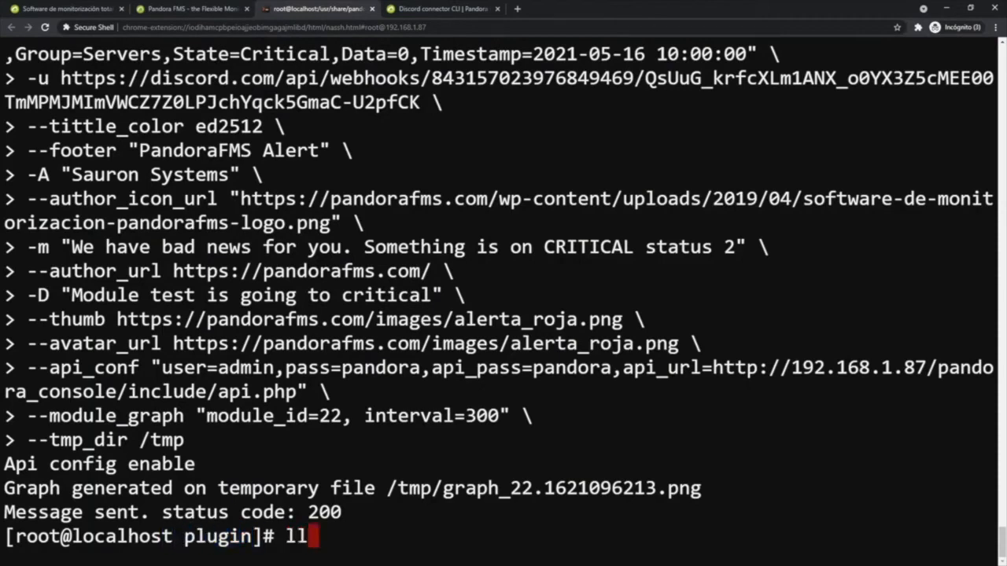
key("Return")
scroll(504, 295, "up", 3)
scroll(503, 295, "up", 1)
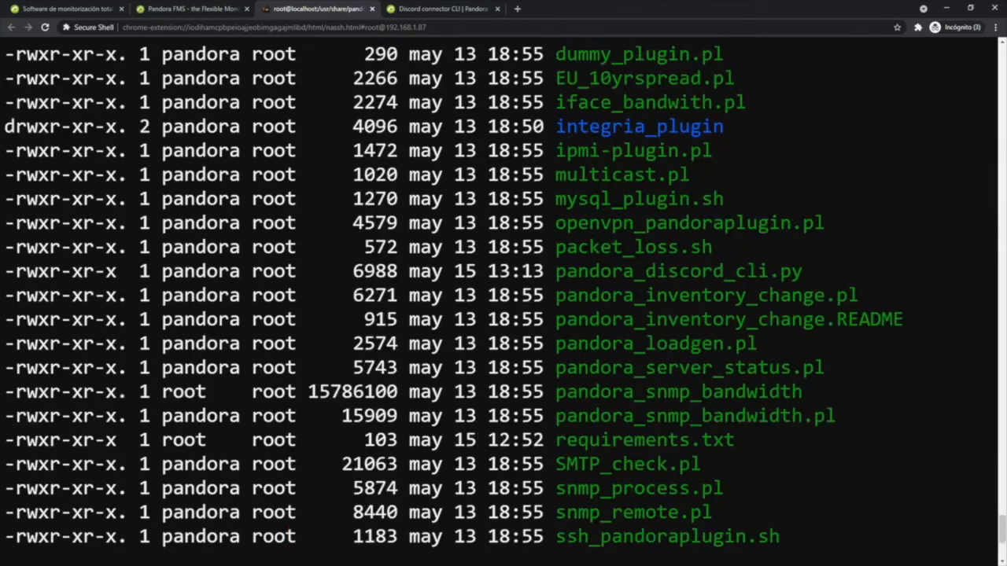
scroll(504, 295, "up", 1)
scroll(504, 295, "up", 1)
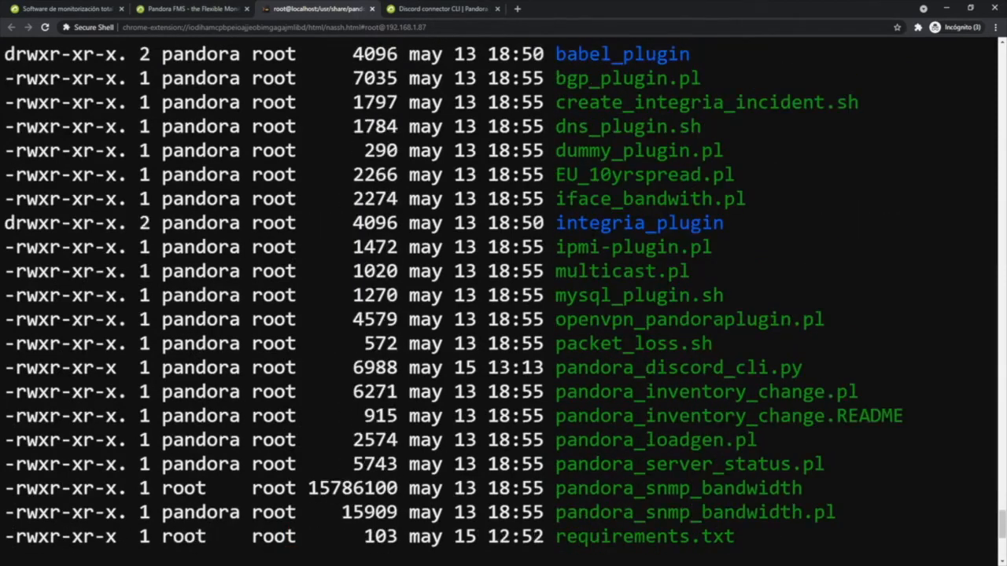
mouse_move(555, 367)
left_mouse_down()
mouse_move(803, 367)
mouse_move(555, 368)
left_mouse_up()
- Open the Alerts command list of the Pandora FMS console in a new tab
left_click(189, 8)
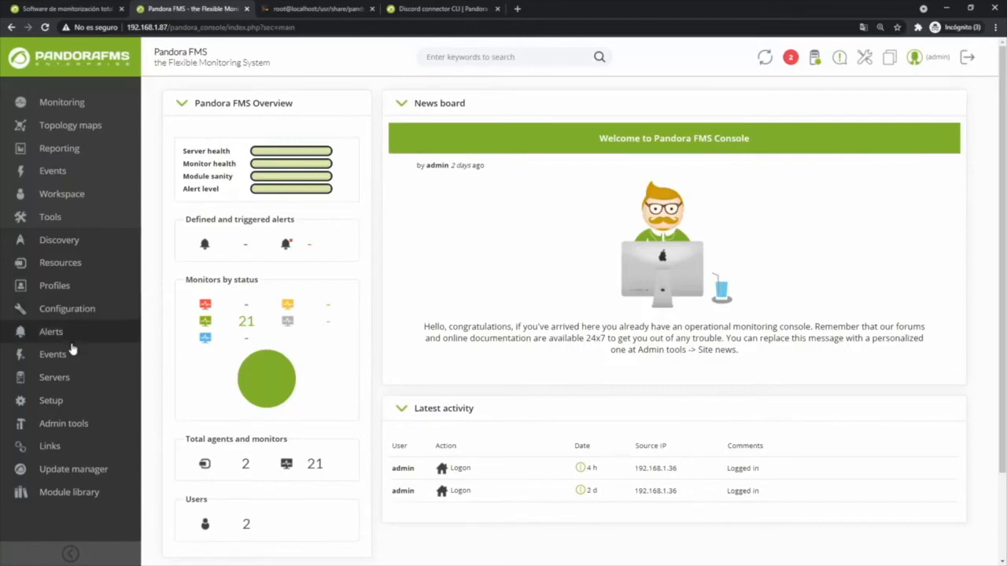
mouse_move(67, 337)
middle_click(166, 311)
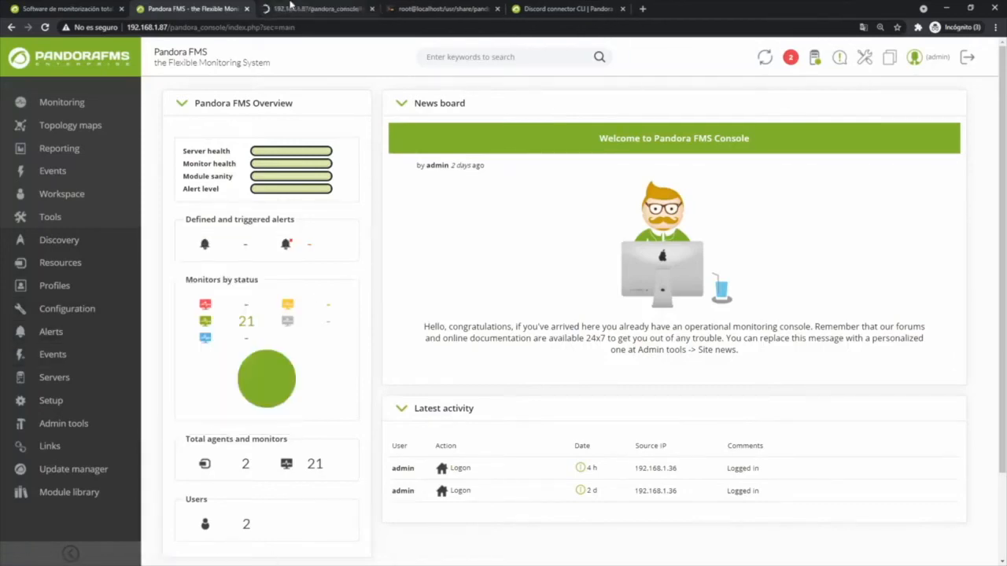
left_click(291, 7)
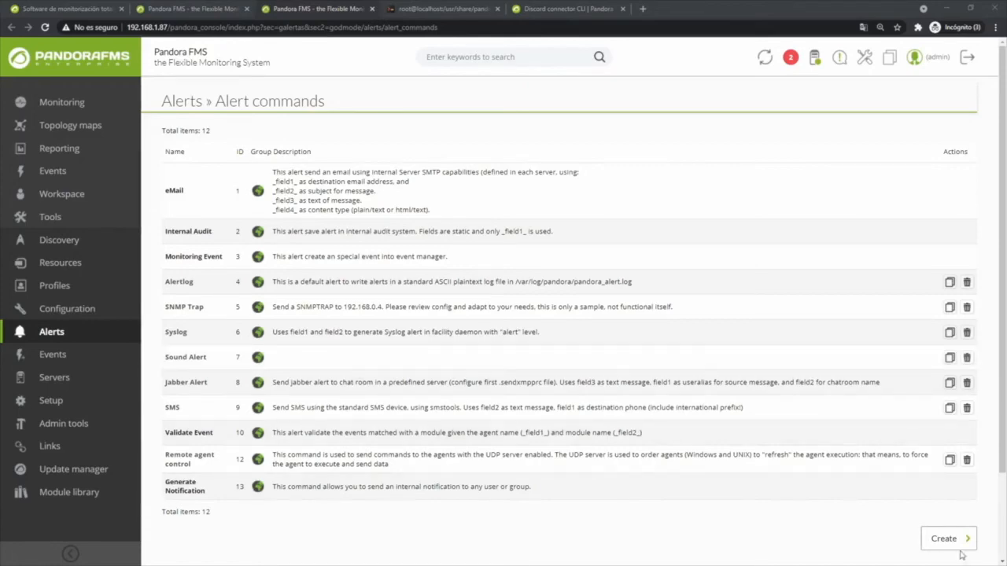
- Create a new alert command named Discord-connector and paste the Discord CLI command into its Command
left_click(946, 539)
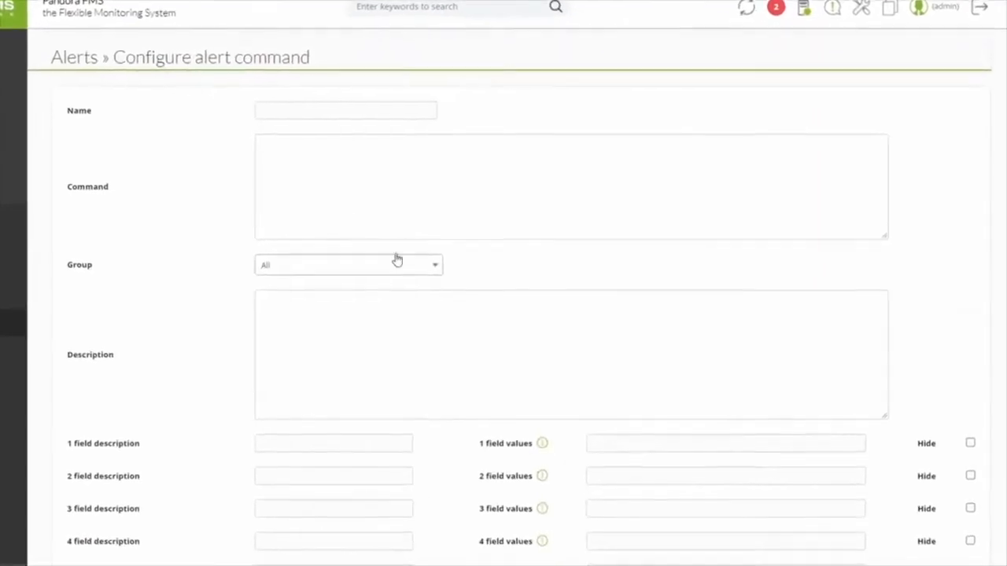
left_click(274, 106)
type("Discord-connector")
left_click(302, 182)
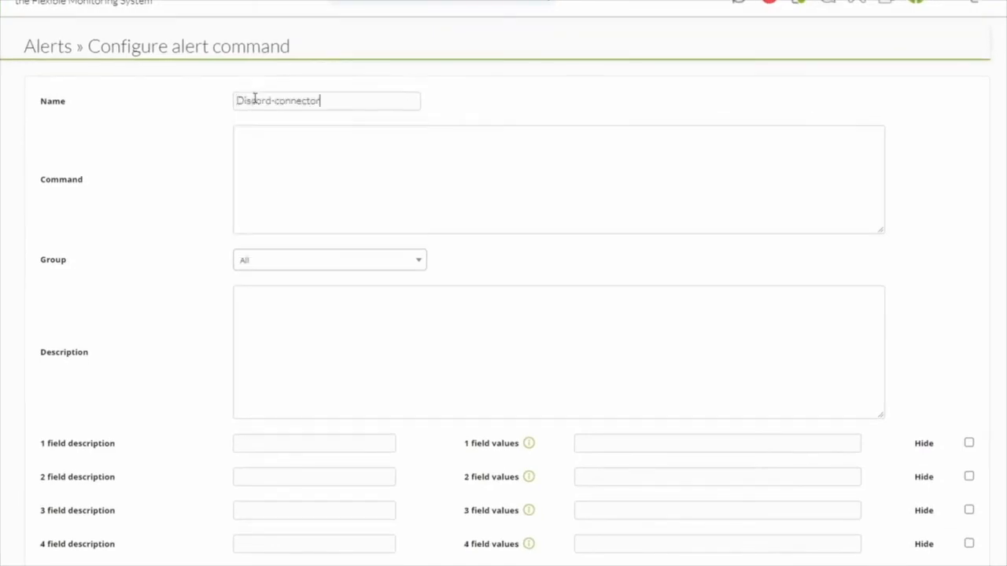
type("python3 /usr/share/pandora_server/util/plugin/pandora_discord_cli.py -u \"_field1_\" -d \"_field2_\" -D \"_field3_\" --tittle_color _field4_ --thumb _field5_ --api_conf \"_field6_\" --module_graph \"_field7_\" -A \"Pandora FMS Alert system\" --footer \"PandoraFMS\" --author_icon_url \"https://pandorafms.com/wp-content/uploads/2019/04/software-de-monitorizacion-pandorafms-logo.png\" --author_url https://pandorafms.com/ --tmp_dir /tmp")
- Keep the group as All and set the description to 'Discord-connector alert command'
left_click(285, 260)
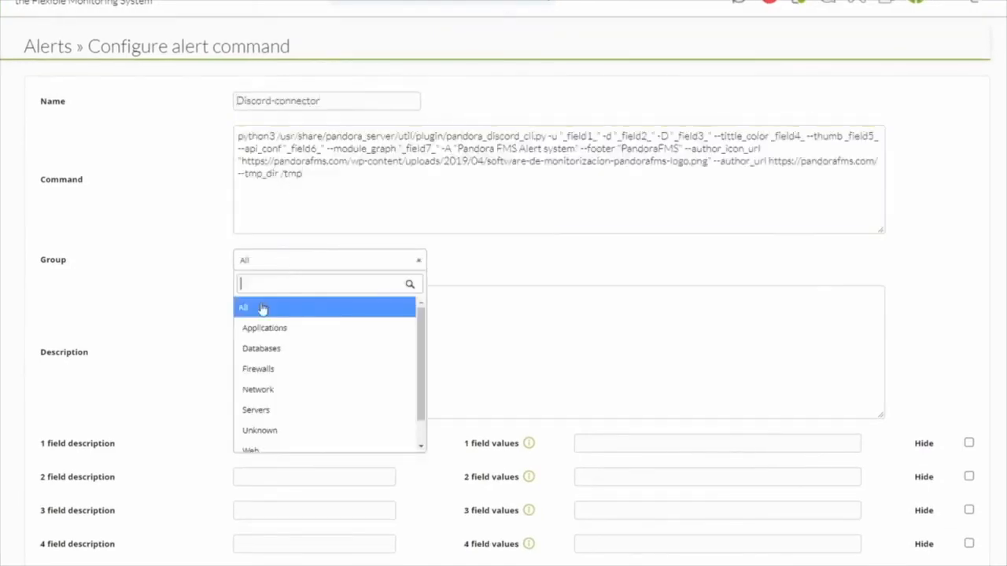
left_click(259, 310)
left_click(255, 322)
type("Discord-connector alert command")
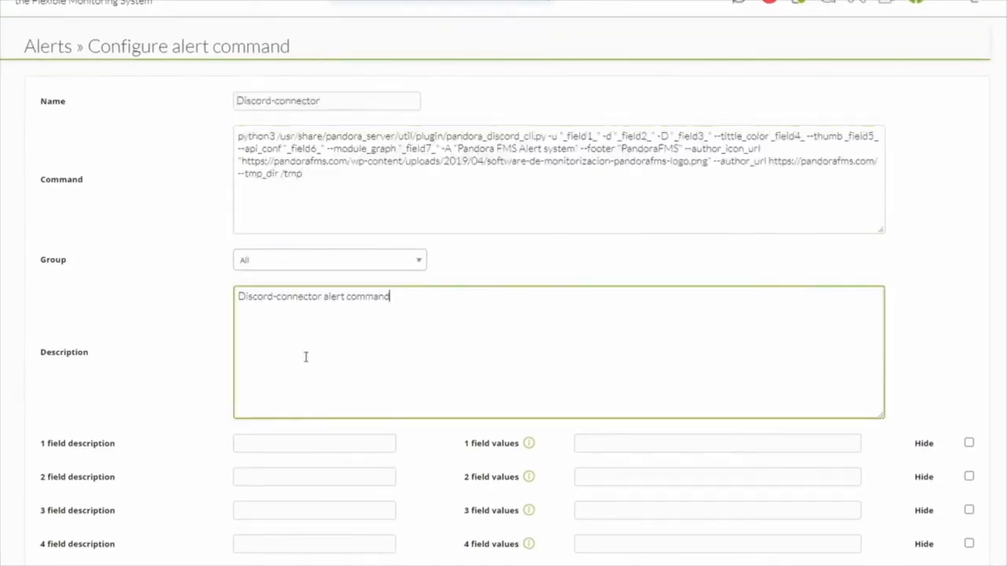
- Describe field 1 as Webhook URL and field 2 as Data, checking the matching field macros in the command
left_click(260, 445)
type("Webhook URL")
scroll(155, 456, "down", 3)
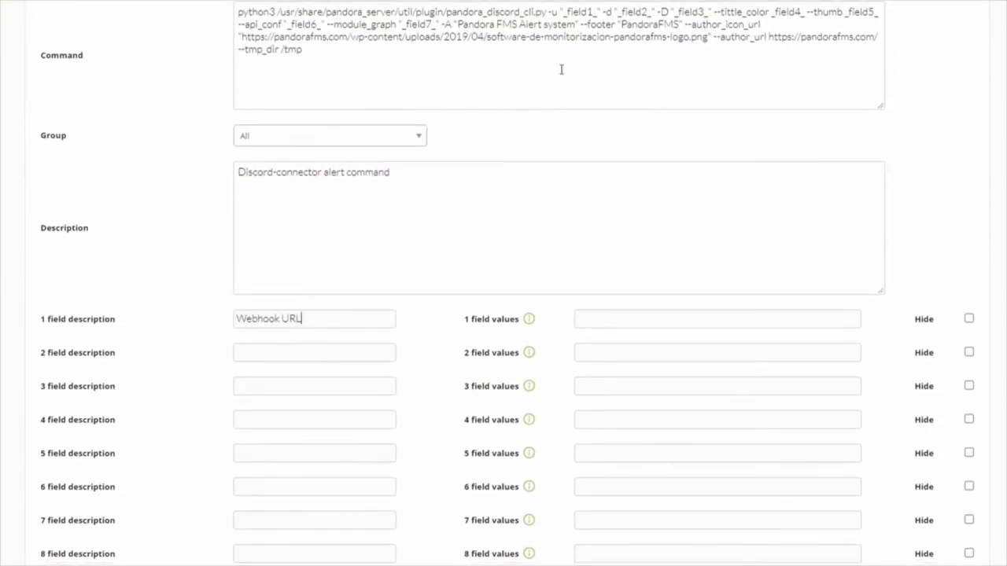
mouse_move(596, 12)
left_mouse_down()
mouse_move(568, 15)
mouse_move(582, 12)
left_mouse_up()
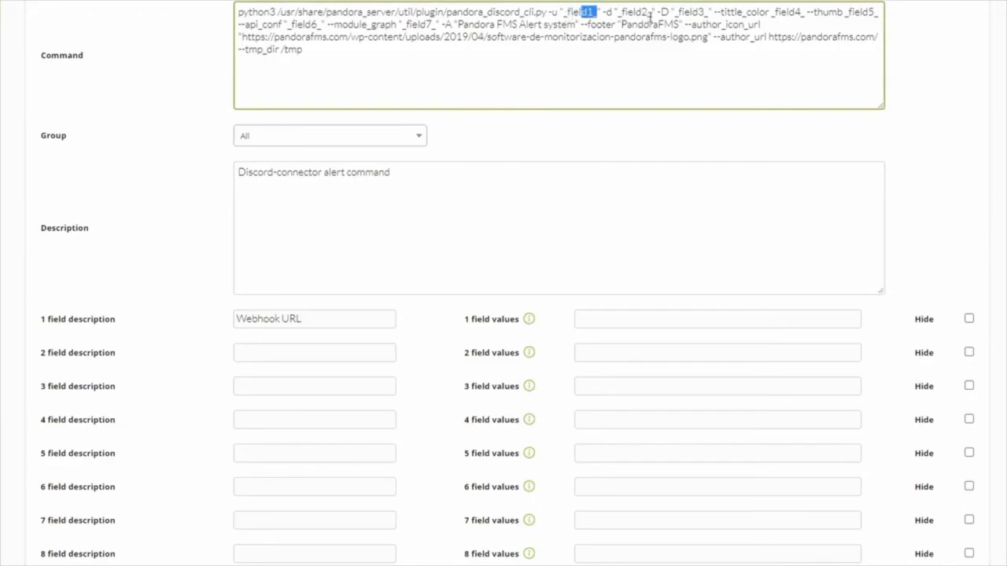
left_click_drag(650, 15, 629, 14)
left_click_drag(711, 12, 684, 12)
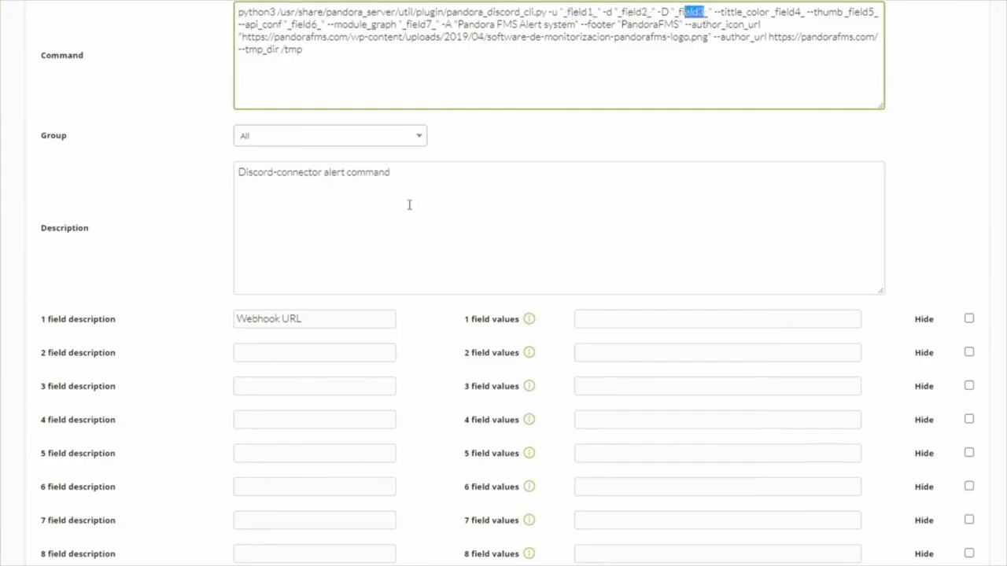
left_click(308, 350)
type("Data")
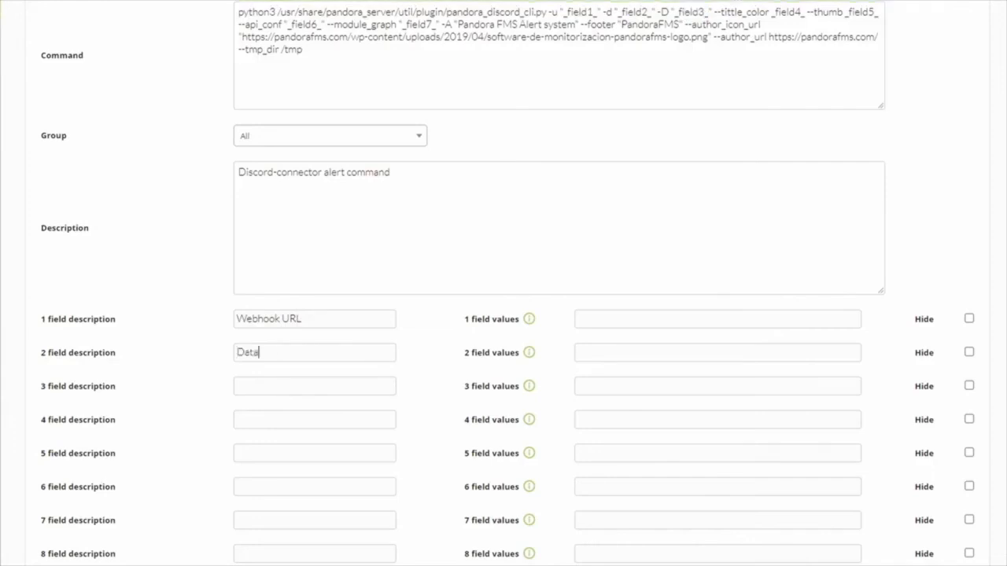
type("Descripcion")
- Enter field descriptions Descripcion for field 3, Color (HEX) for field 4 and Thumbnail for field 5
left_click(239, 420)
type("Color (HEX)")
left_click(118, 454)
type("Thumbnail")
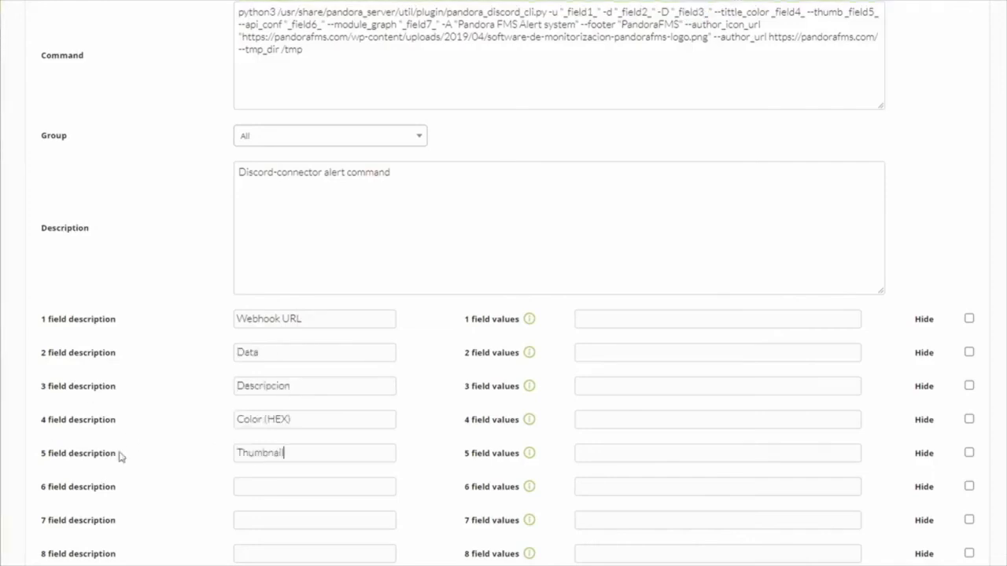
- Enter field descriptions API config for field 6 and Graph config for field 7
left_click(258, 487)
type("API config")
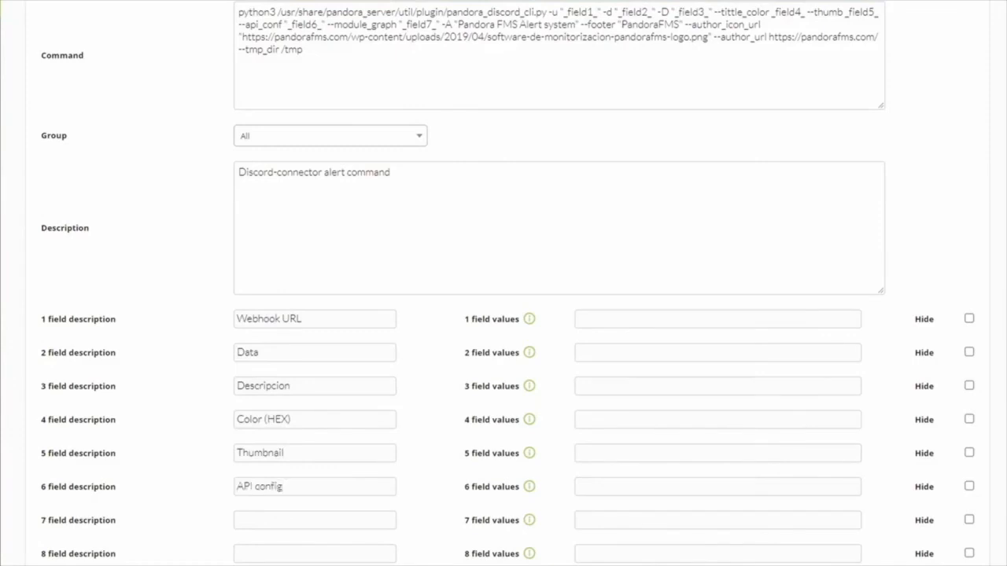
left_click(262, 521)
type("Graph config")
- Paste the macro list starting AgentName=_agentalias_, ModuleName=_module_ into the field 2 values and review it
left_click(612, 354)
key("ctrl+v")
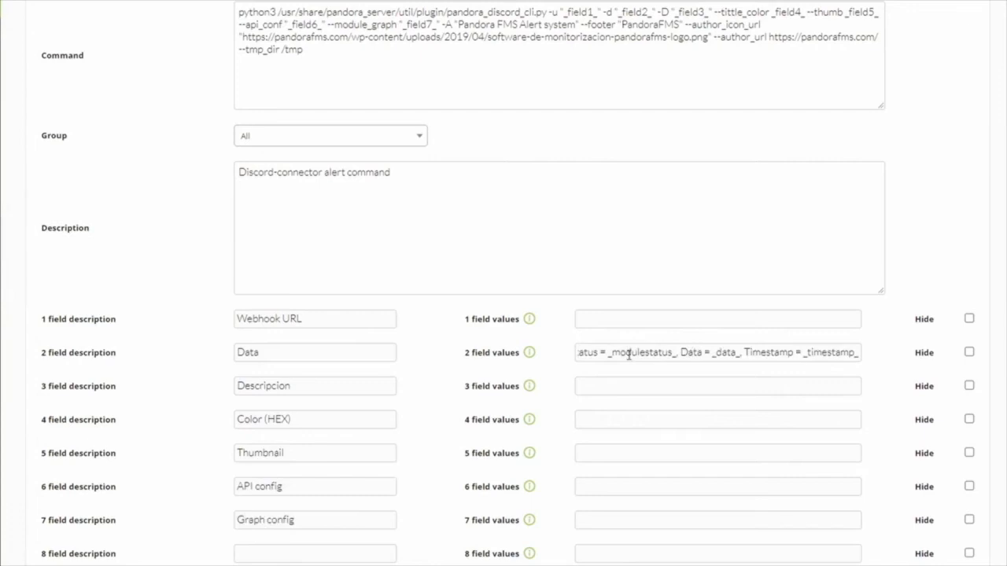
triple_click(604, 354)
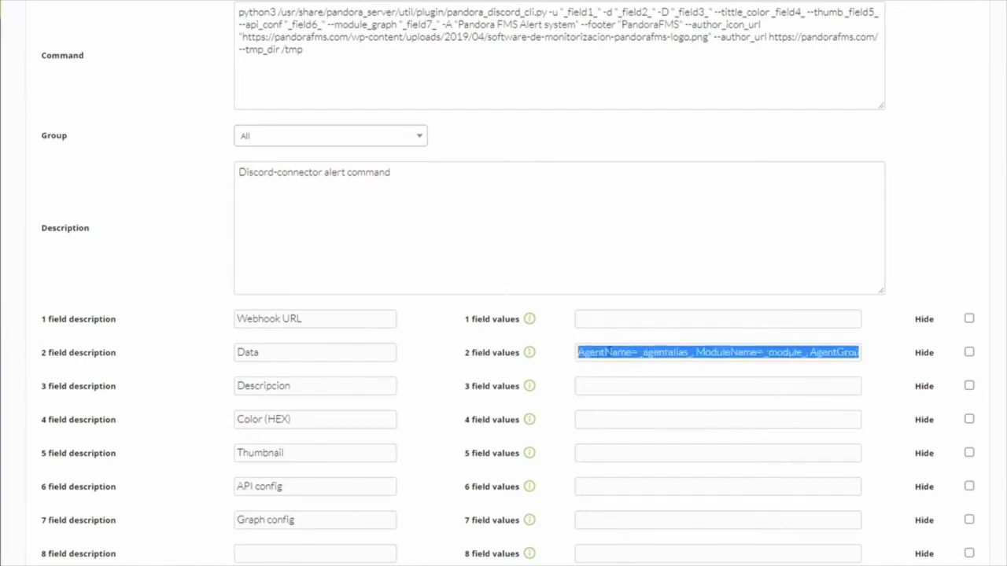
left_click(611, 353)
key("Right")
key("Right")
key("Right")
key("Right")
key("Right")
key("Right")
key("Right")
key("Right")
key("Right")
key("Right")
key("Right")
key("Right")
key("Right")
key("Right")
left_click_drag(694, 357, 642, 354)
left_click_drag(806, 356, 766, 356)
key("Right")
key("Right")
key("Right")
key("Right")
key("Right")
key("Right")
key("Right")
key("Right")
key("Home")
- Paste field values 'Agent _agentalias_ is in status _modulestatus_' for field 3, ed2512 for field 4 and the alerta_roja.png URL for field 5
left_click(581, 386)
type("Agent _agentalias_ is in status _modulestatus_")
left_click(579, 423)
type("ed2512")
left_click(487, 453)
type("https://pandorafms.com/imagens/alerta_roja.png")
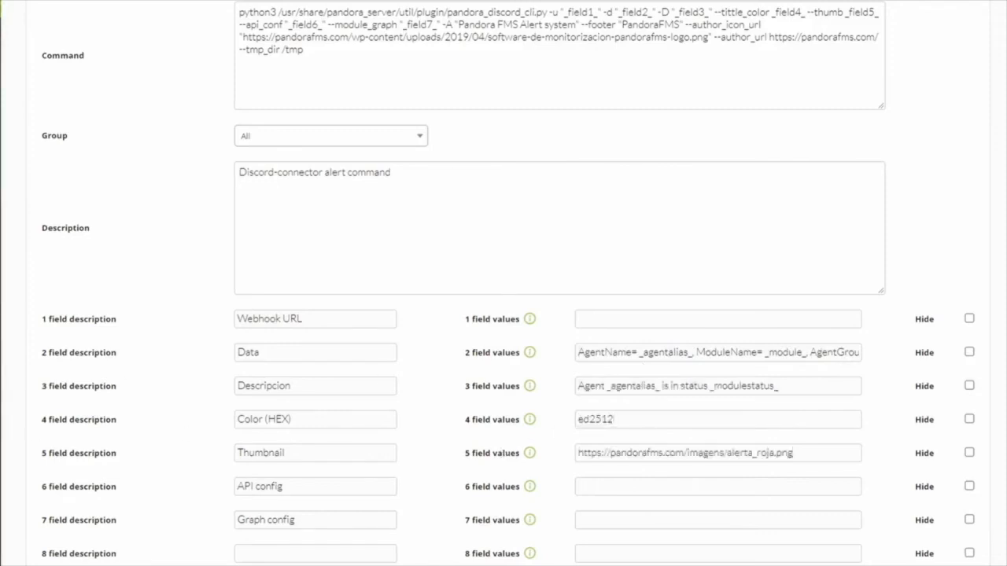
- Paste module_id = _id_module_ into the field 7 values
left_click(614, 522)
type("module_id = _id_module_")
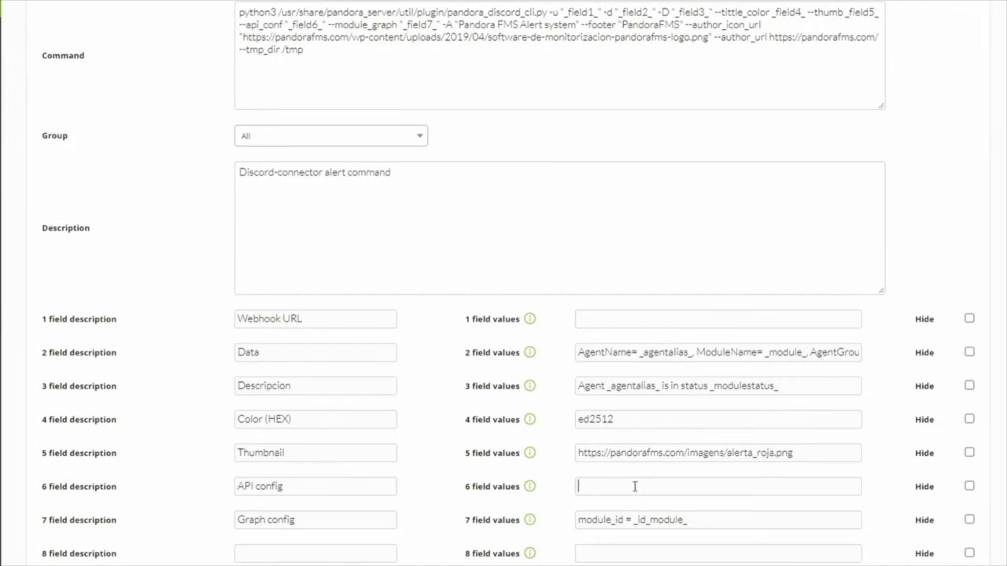
- Paste the API credentials string into the field 6 values, check it, and mark field 6 as hidden
left_click(634, 486)
key("ctrl+v")
key("Home")
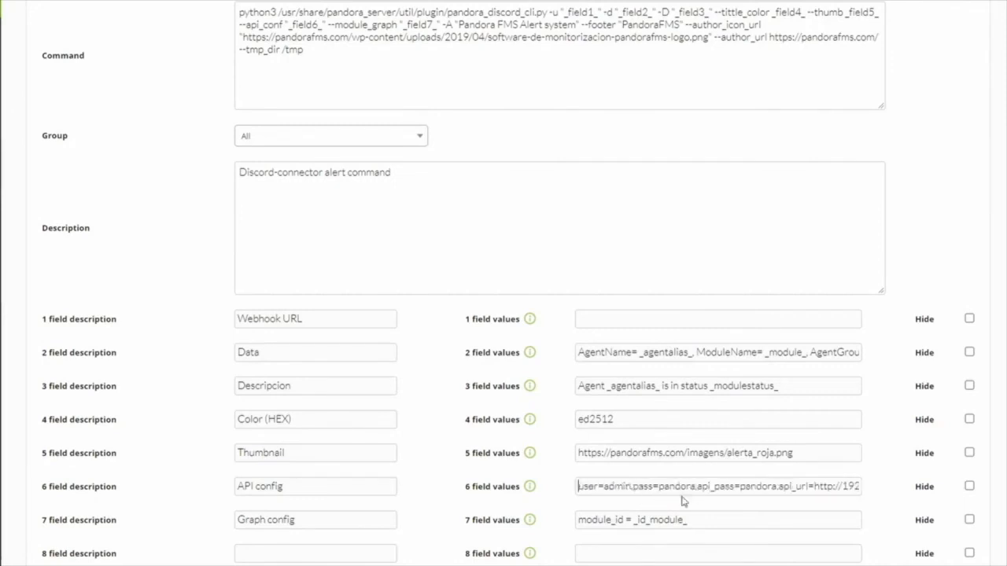
key("Right")
key("Right")
key("Right")
key("Right")
key("Right")
key("Right")
key("Right")
key("Right")
key("Right")
key("Right")
key("Right")
key("Right")
key("Right")
key("Right")
key("Right")
key("Right")
key("Right")
key("Right")
key("Right")
key("Right")
key("Right")
key("Right")
key("Right")
key("Right")
key("Right")
key("Right")
key("Right")
key("Right")
key("Right")
key("Right")
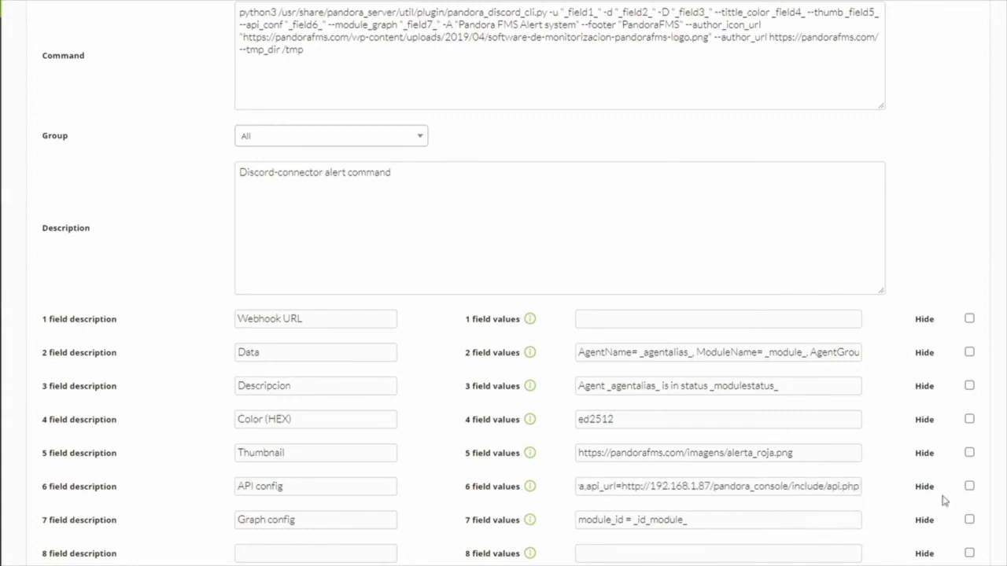
left_click(970, 486)
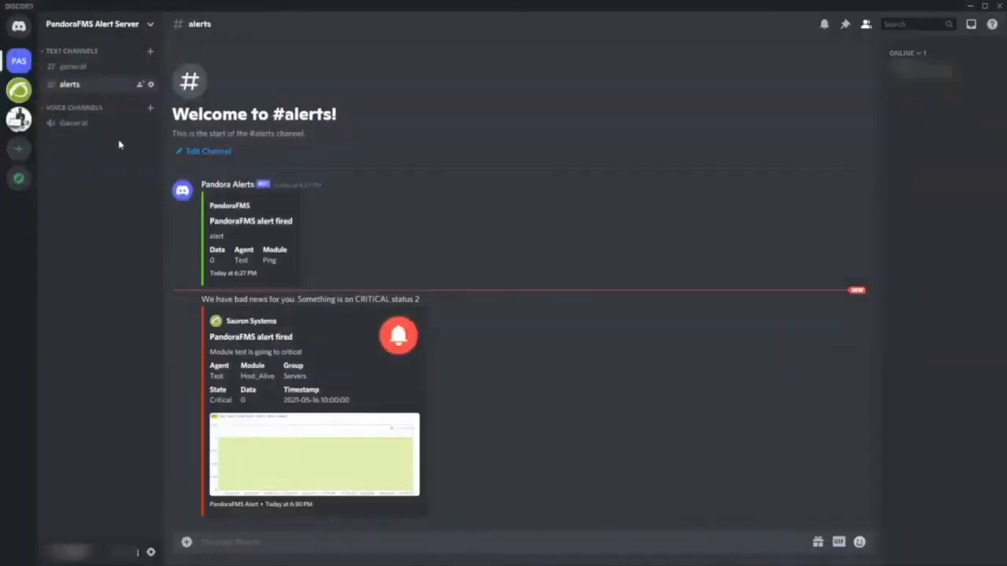
- In Discord, open the alerts channel's integrations and copy the Pandora Alerts webhook URL
left_click(149, 85)
left_click(275, 118)
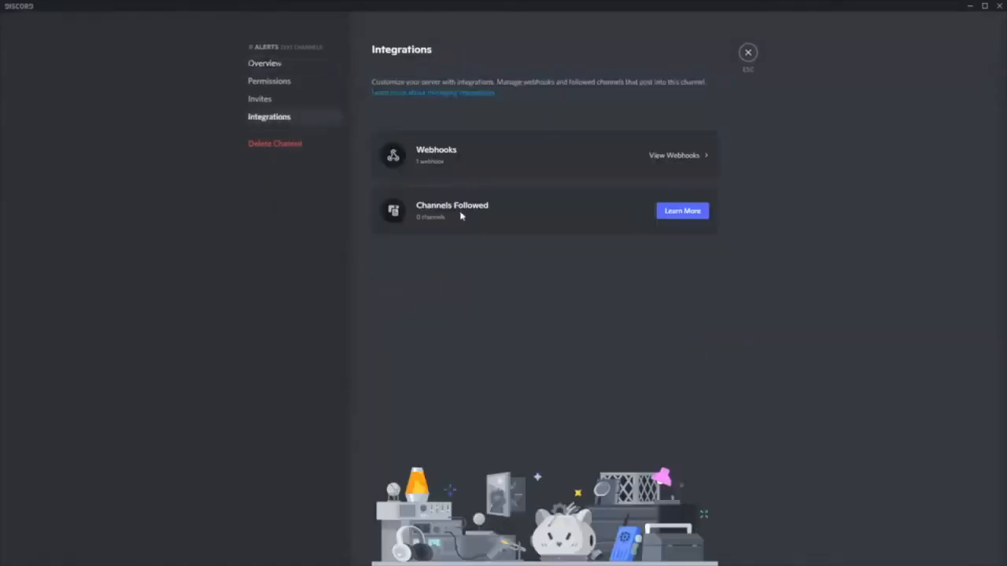
left_click(561, 160)
left_click(451, 198)
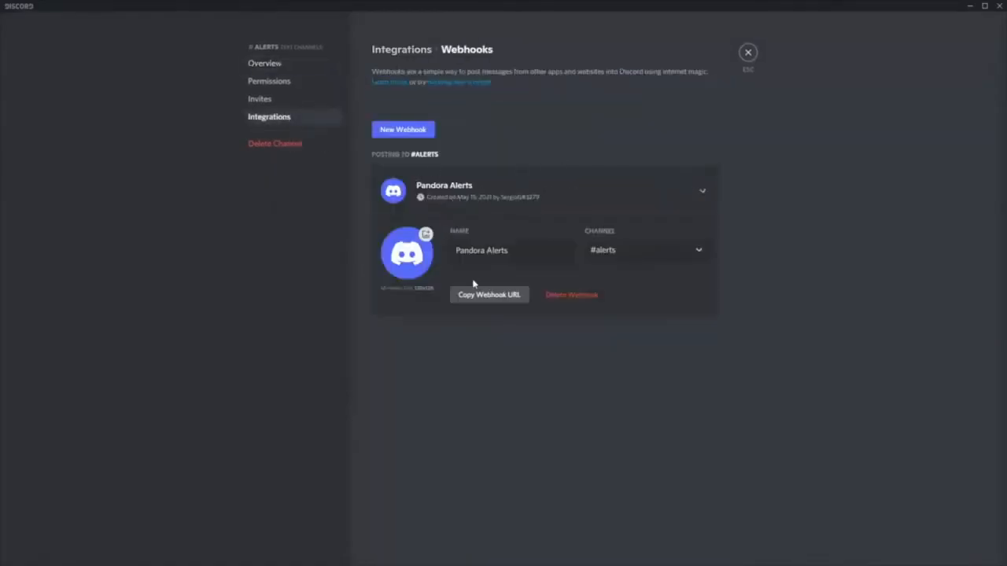
left_click(486, 299)
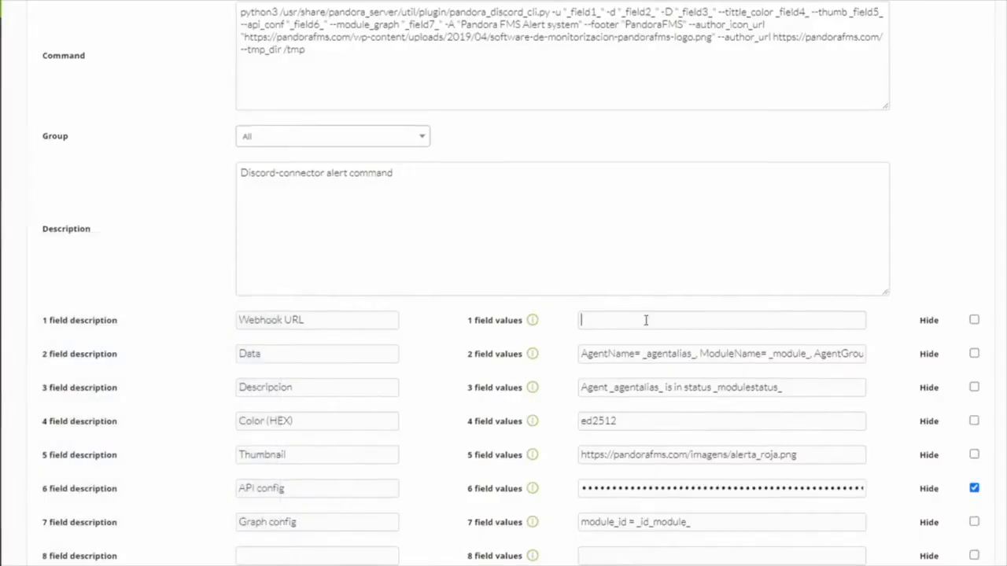
- Paste the webhook URL into the field 1 values and mark field 1 as hidden
left_click(645, 321)
key("ctrl+v")
left_click(974, 321)
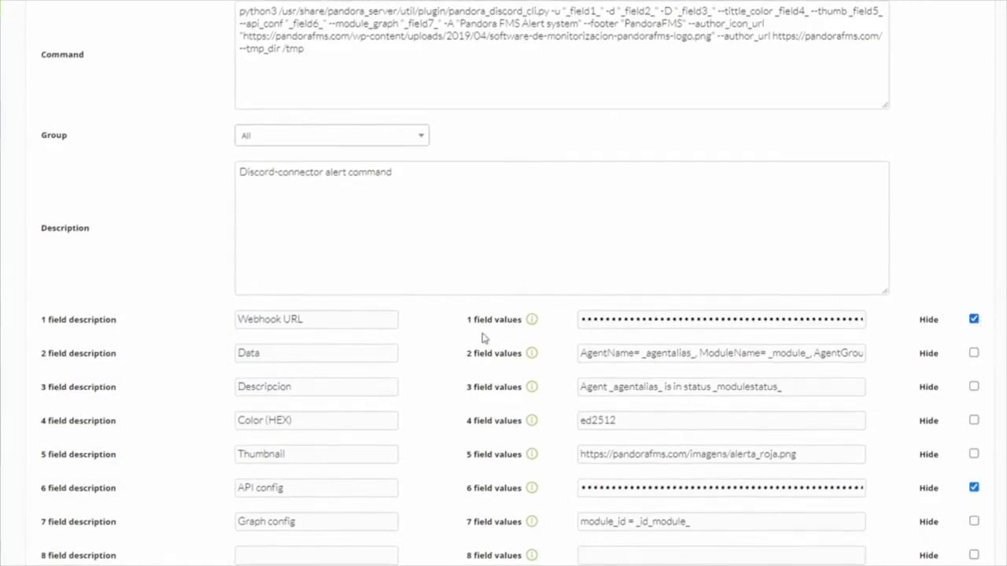
- Create the Discord-connector alert command
scroll(452, 386, "down", 1)
scroll(452, 385, "down", 1)
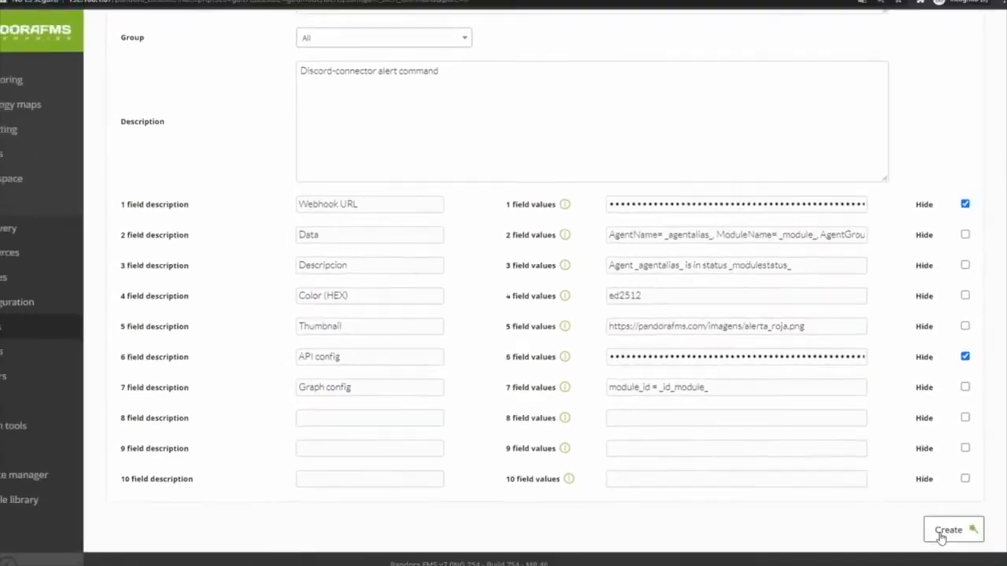
left_click(939, 529)
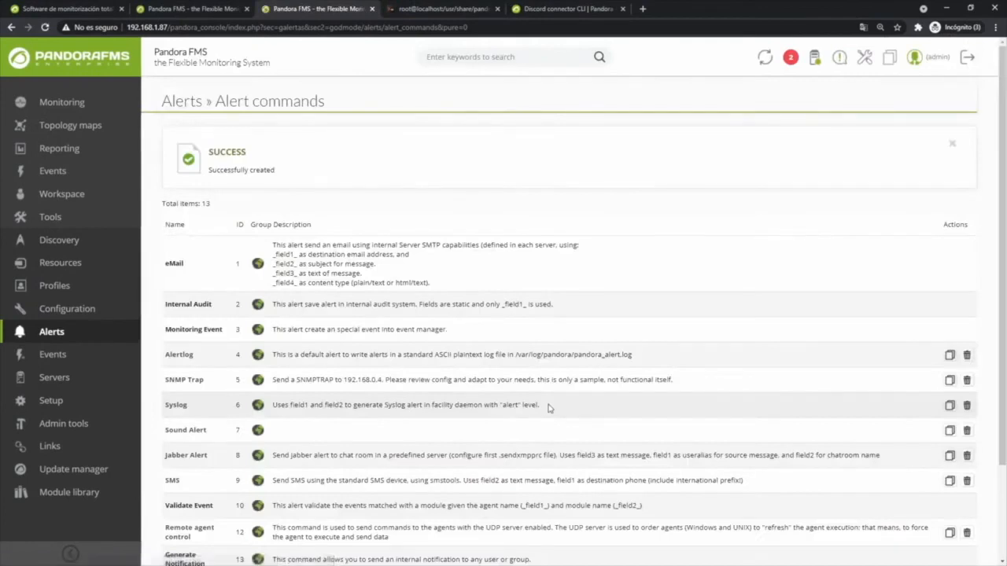
- Start a new alert action and name it Discord action
scroll(435, 375, "down", 3)
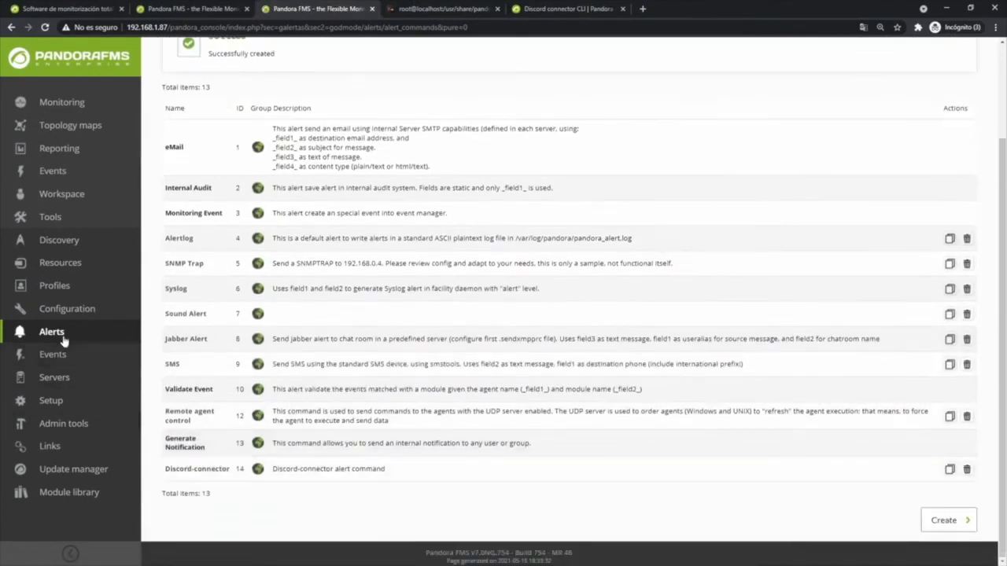
mouse_move(58, 336)
left_click(165, 288)
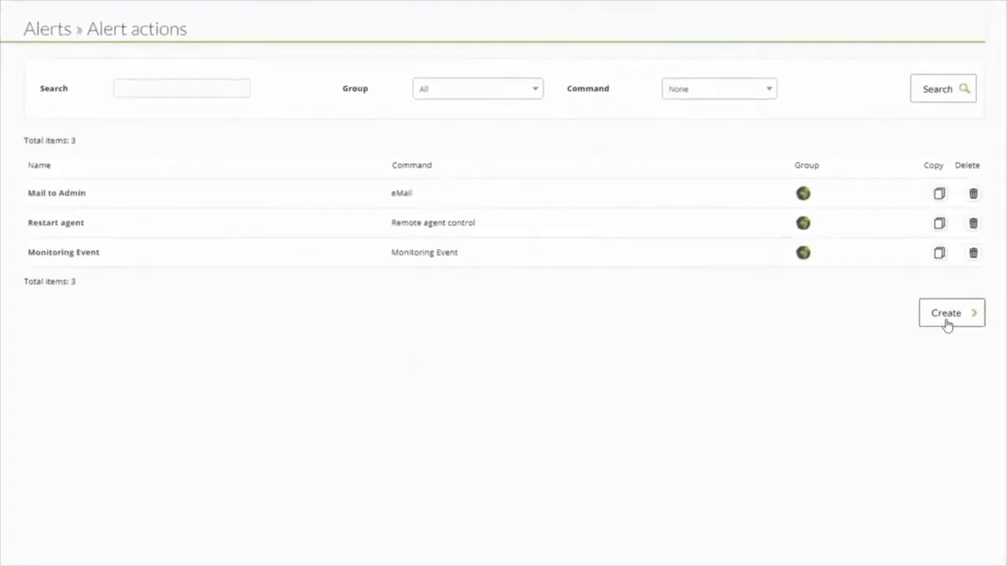
left_click(952, 313)
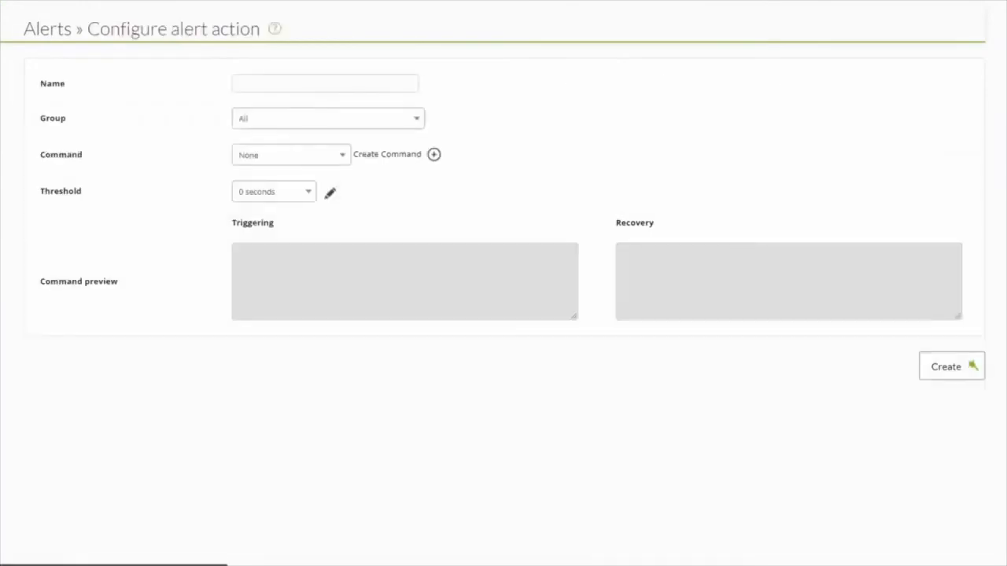
left_click(278, 85)
type("Discord action")
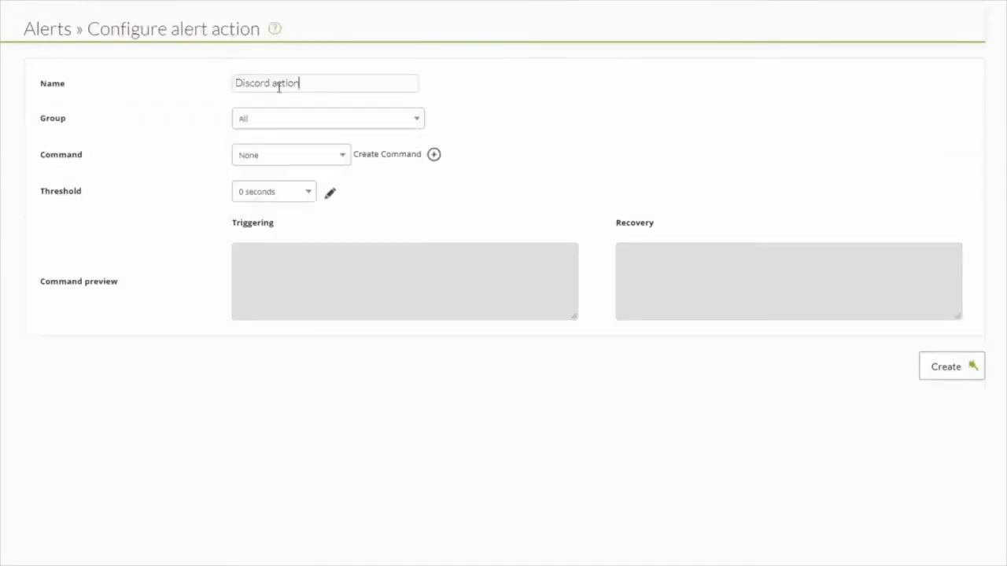
- Set the action's group to All and its command to Discord-connector
left_click(266, 126)
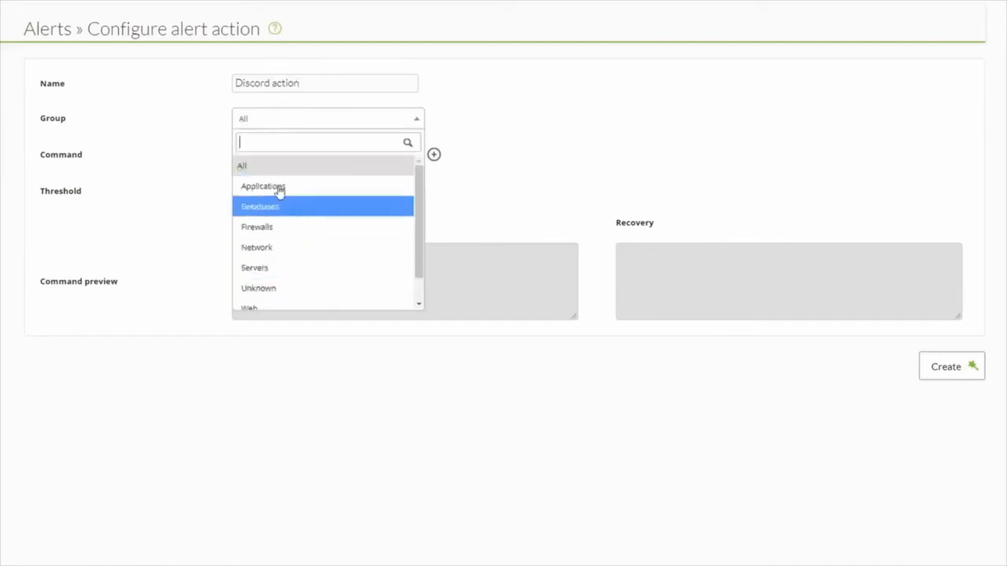
left_click(247, 167)
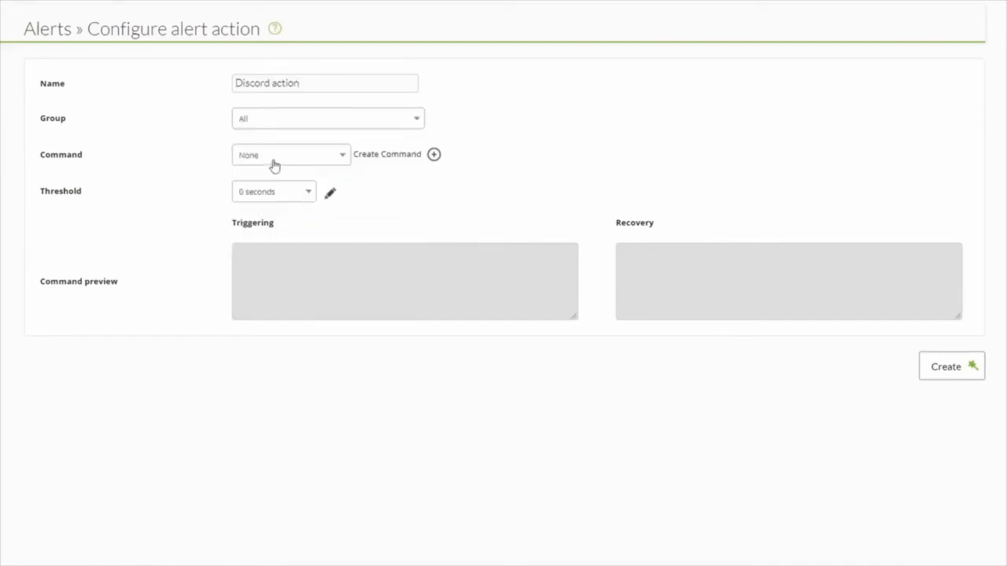
left_click(274, 165)
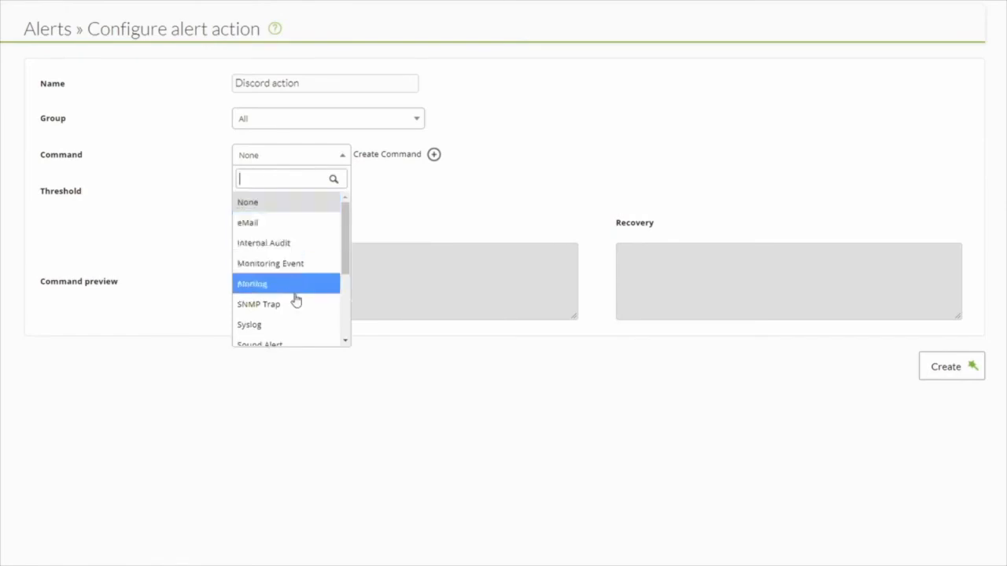
scroll(295, 301, "down", 3)
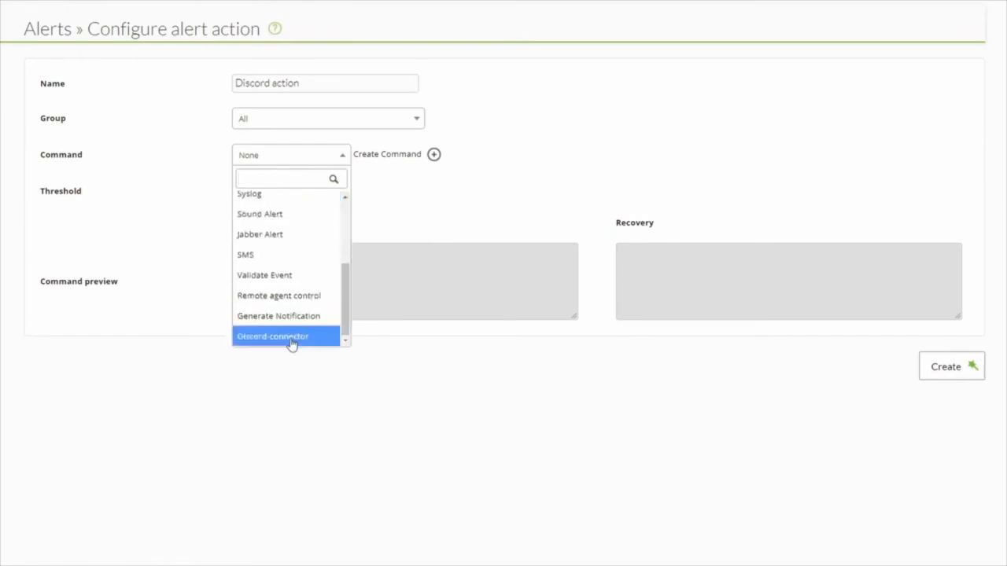
left_click(289, 337)
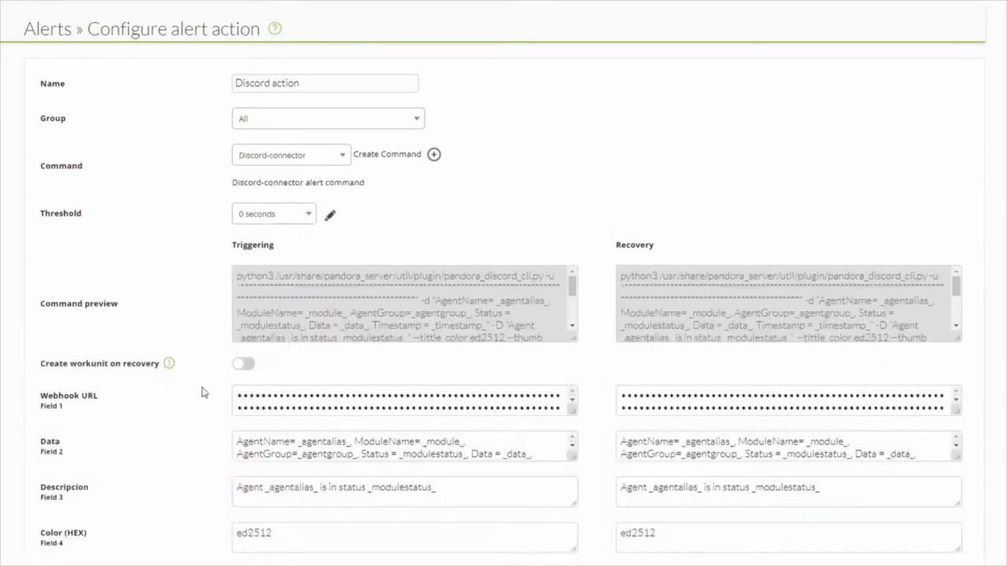
- Review the action's triggering and recovery command previews and field values, then create the alert action
scroll(204, 387, "down", 2)
scroll(252, 258, "down", 1)
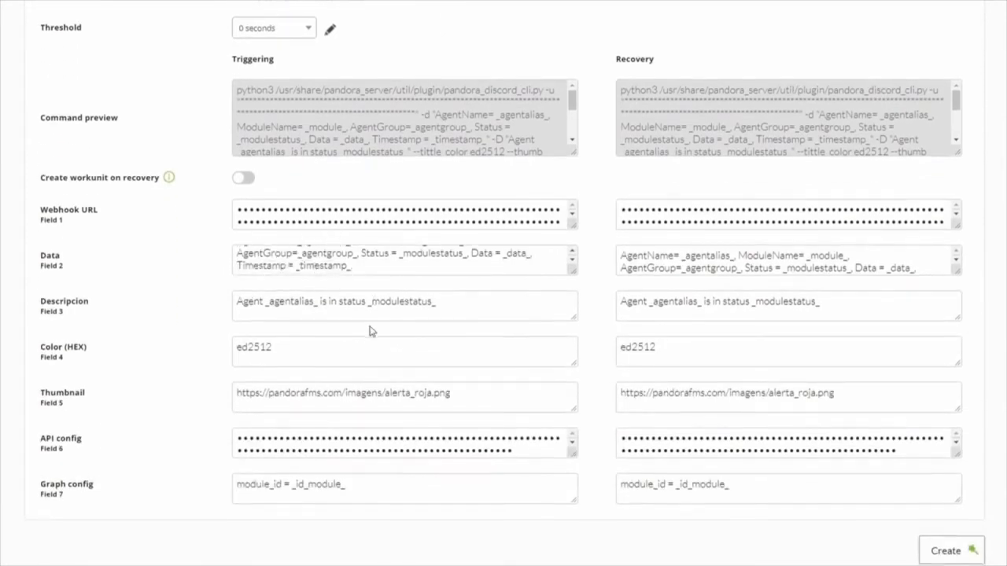
scroll(350, 323, "down", 1)
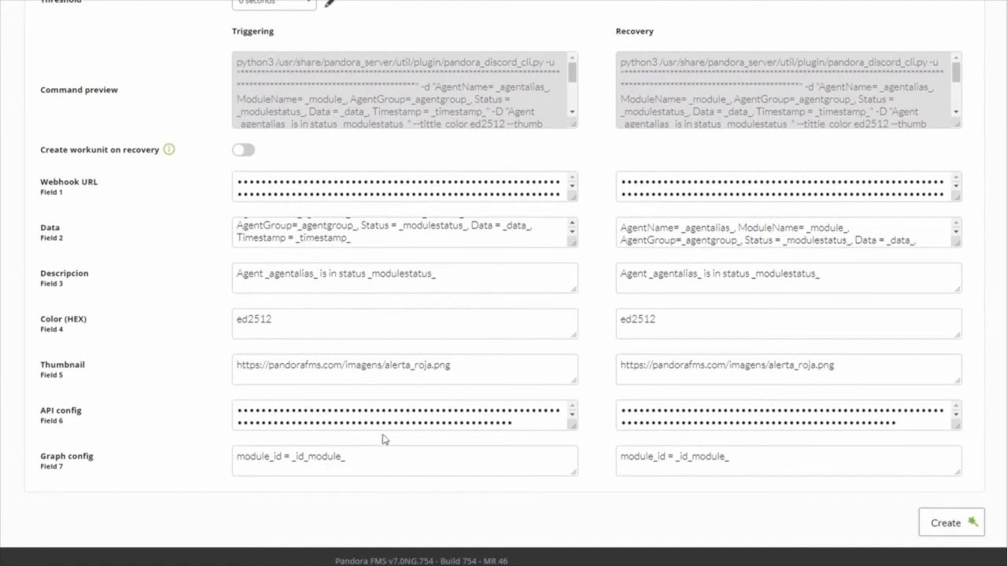
scroll(377, 236, "up", 1)
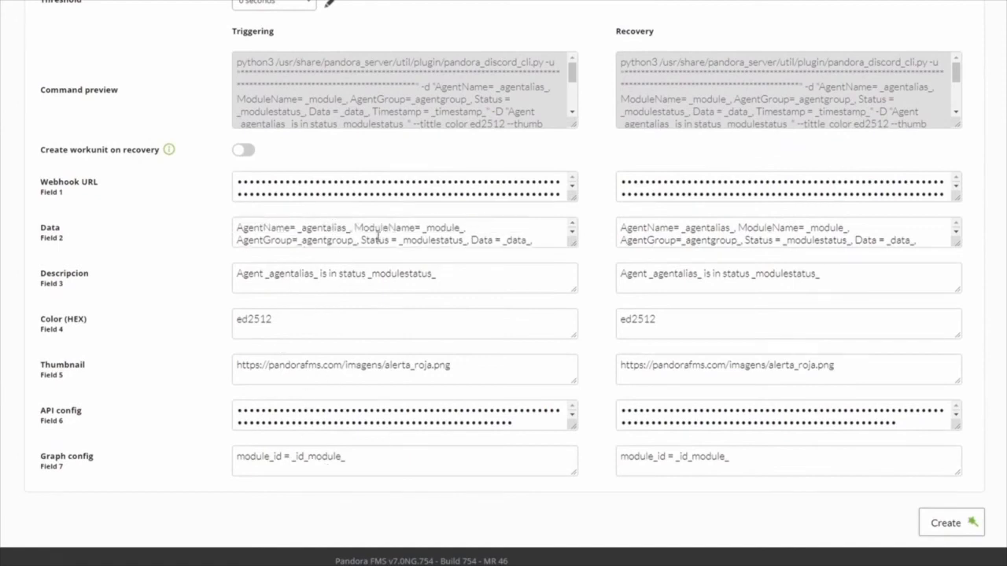
scroll(182, 224, "up", 2)
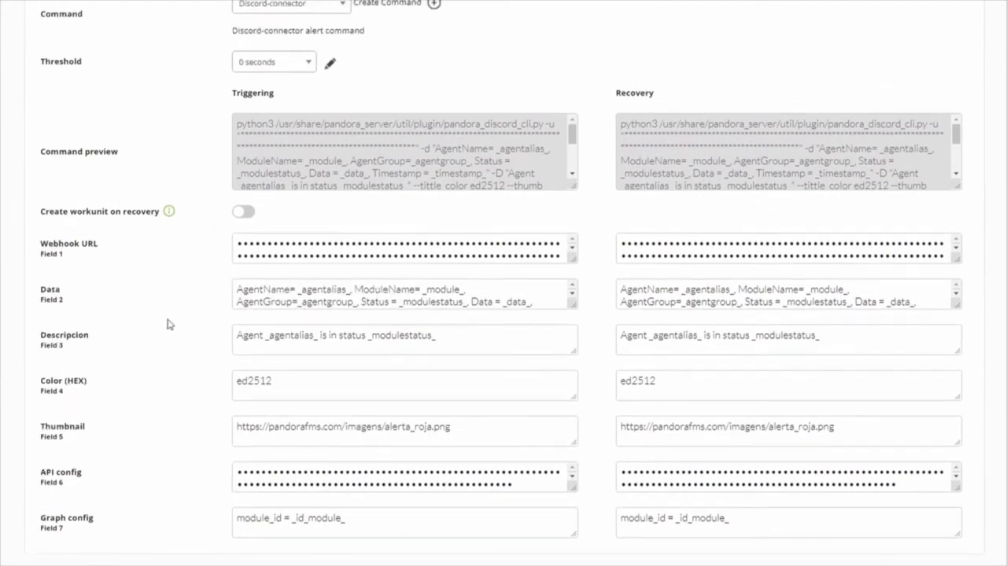
scroll(168, 324, "up", 2)
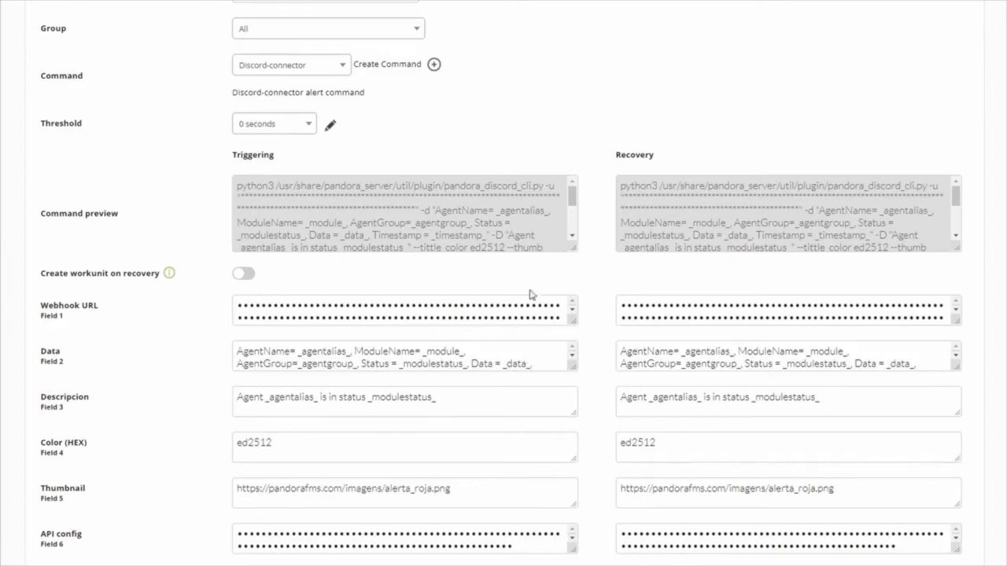
left_click_drag(232, 160, 288, 160)
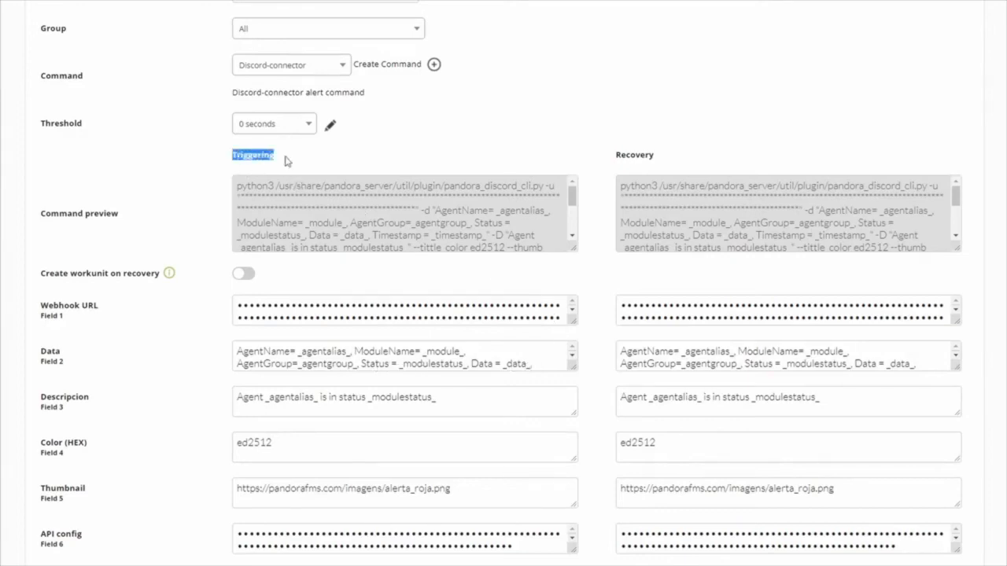
left_click(219, 382)
left_click_drag(616, 161, 658, 184)
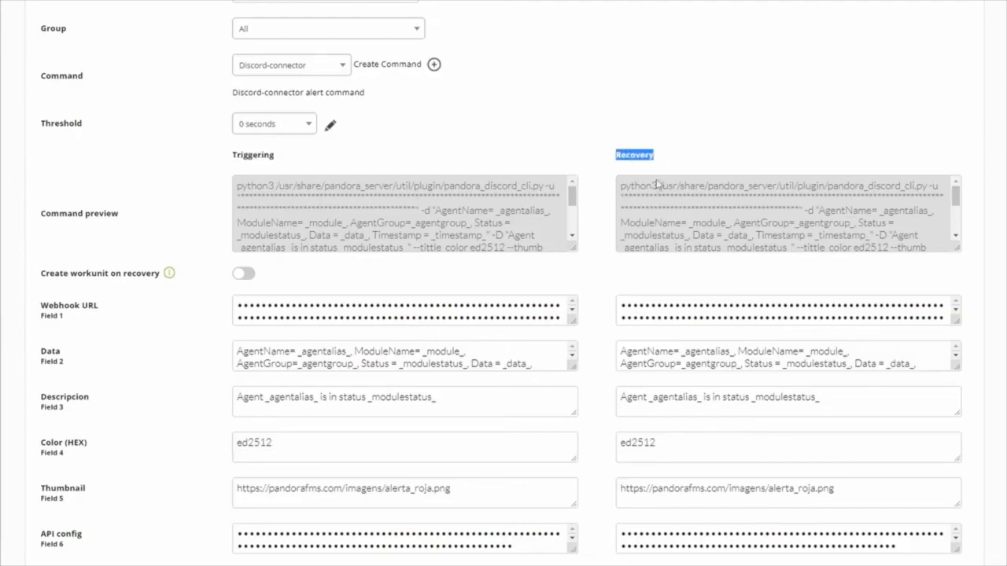
left_click(590, 402)
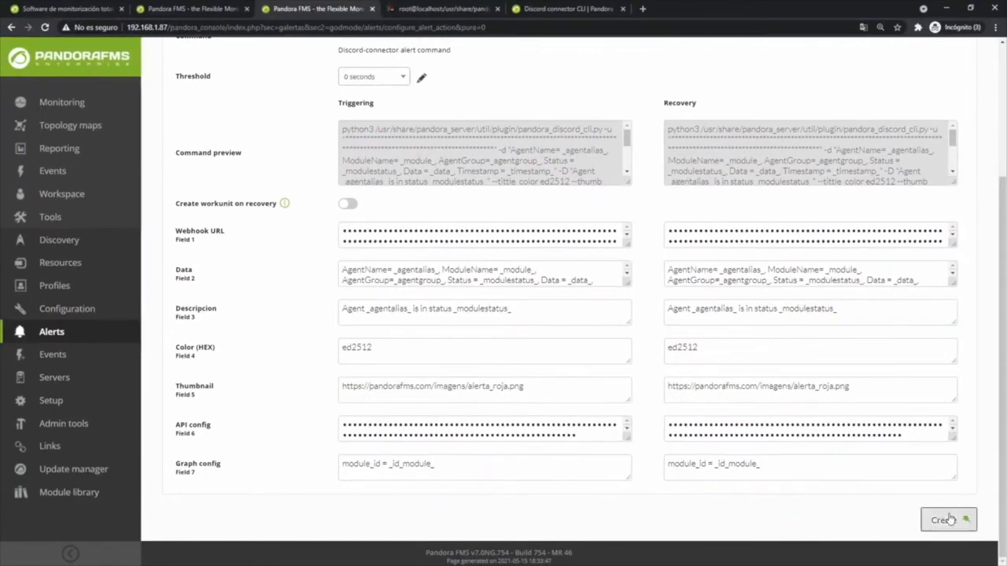
left_click(947, 556)
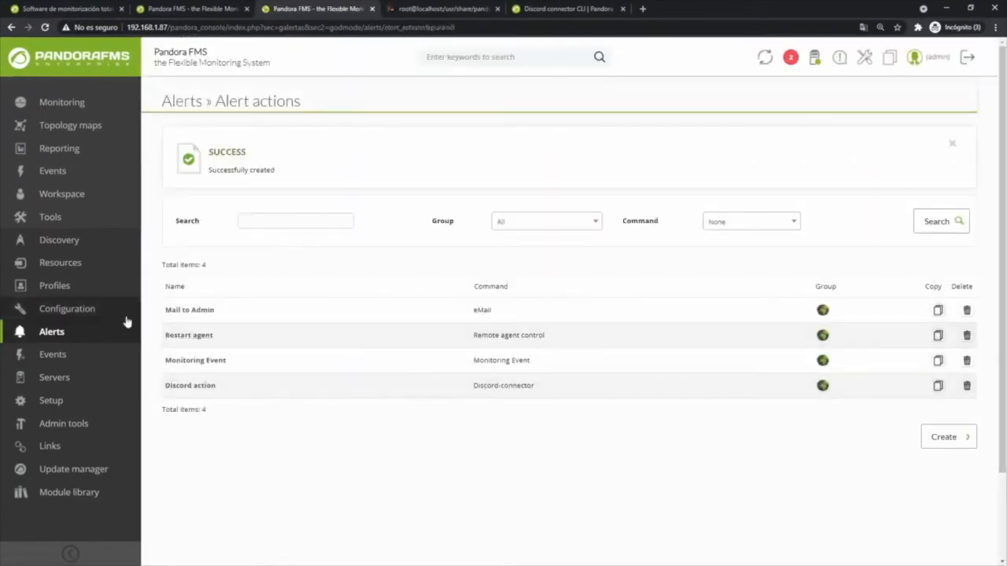
- Start a new alert template named Discord Critical condition and continue to its conditions
mouse_move(52, 334)
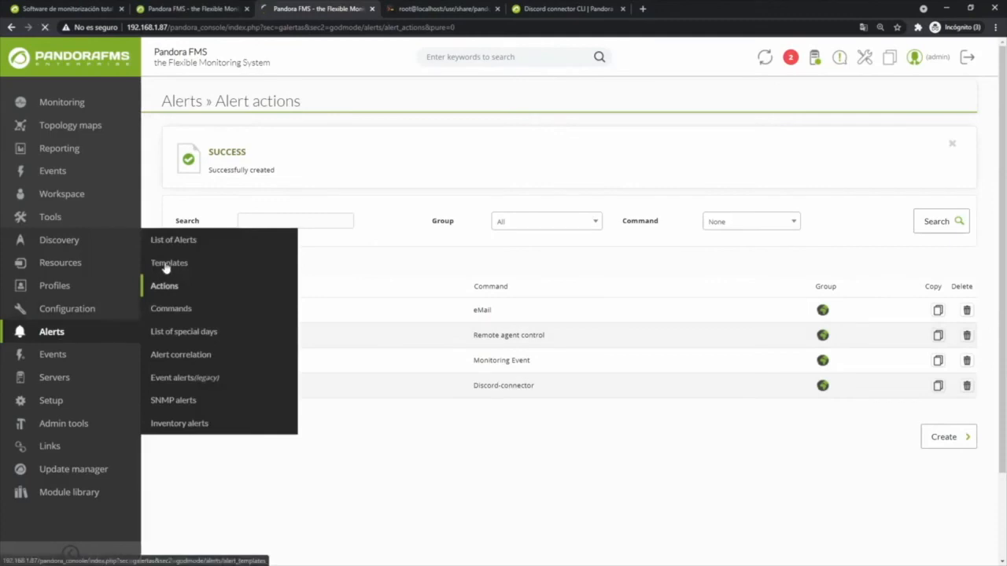
left_click(167, 268)
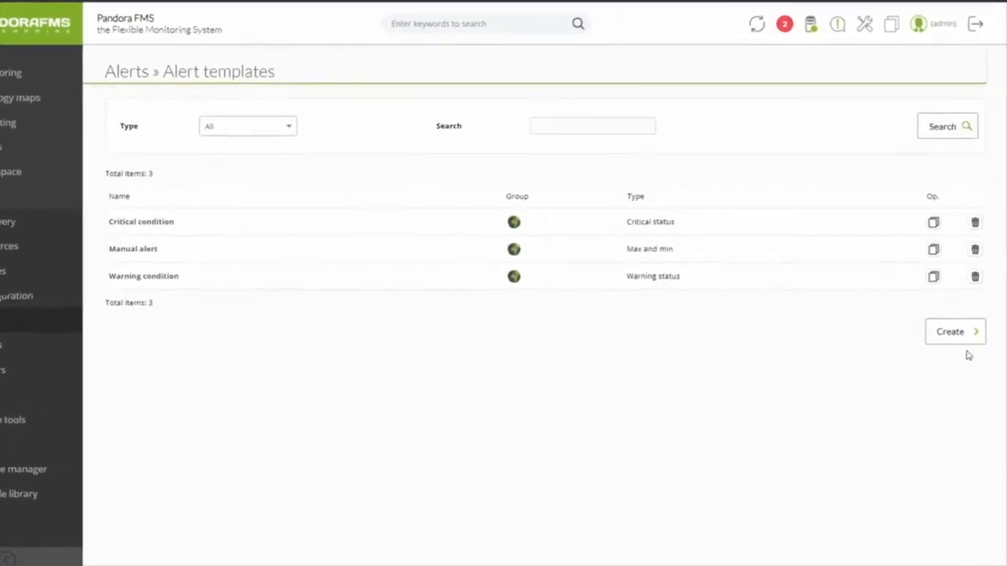
left_click(963, 319)
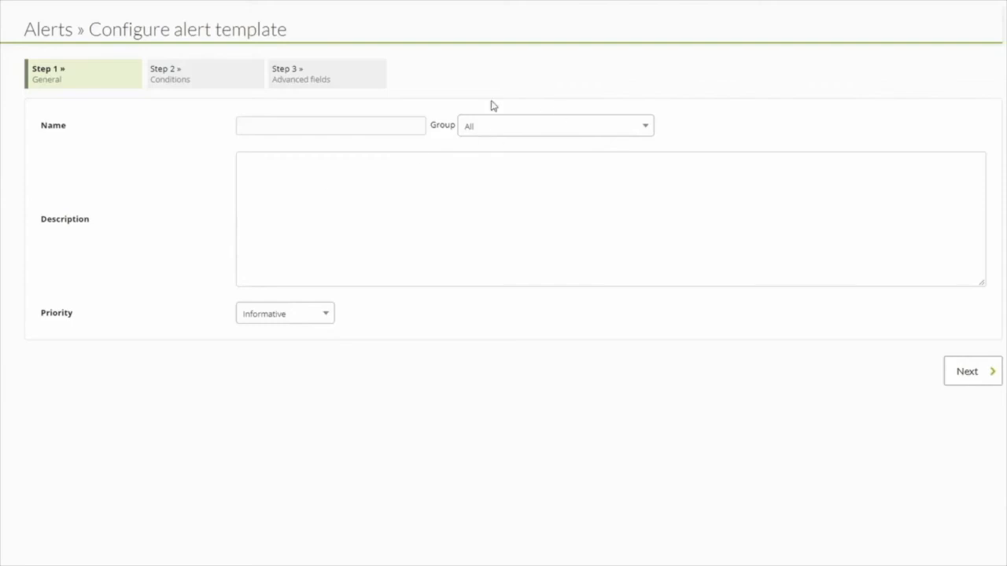
left_click(268, 124)
type("Discord Critical condition")
left_click(501, 128)
left_click(491, 178)
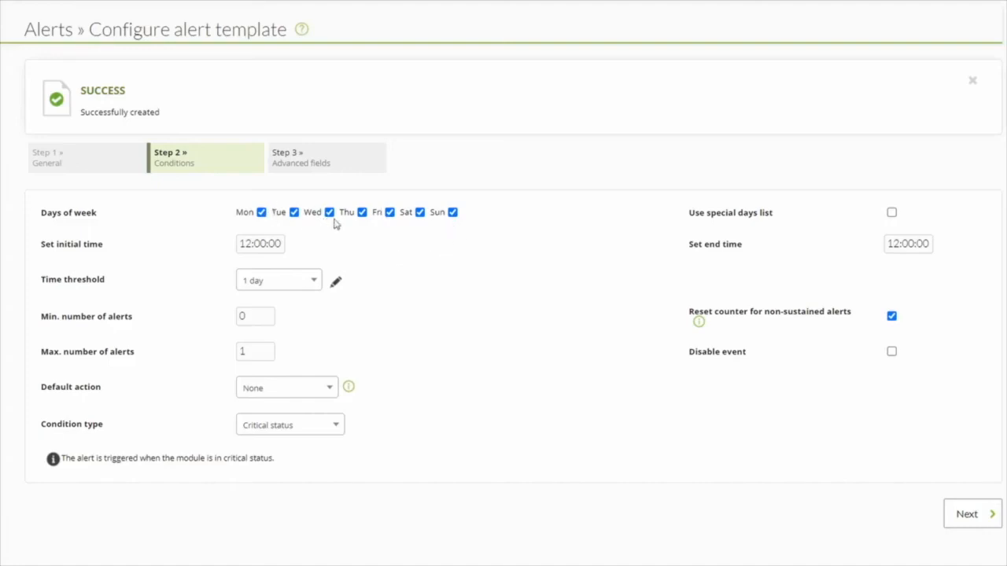
- Examine the time threshold and the minimum and maximum number of alerts settings
left_click_drag(258, 321, 197, 333)
left_click(269, 285)
left_click(272, 281)
left_click_drag(258, 356, 202, 355)
left_click_drag(261, 320, 224, 325)
left_click_drag(263, 356, 205, 358)
left_click_drag(263, 318, 211, 323)
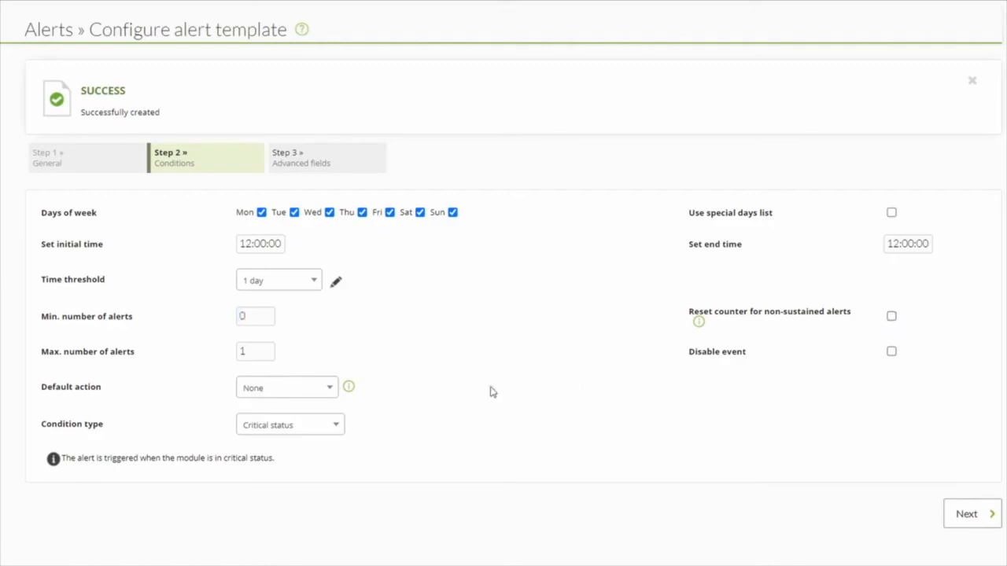
- Set the template's default action to Discord action and continue to the advanced fields
left_click(291, 388)
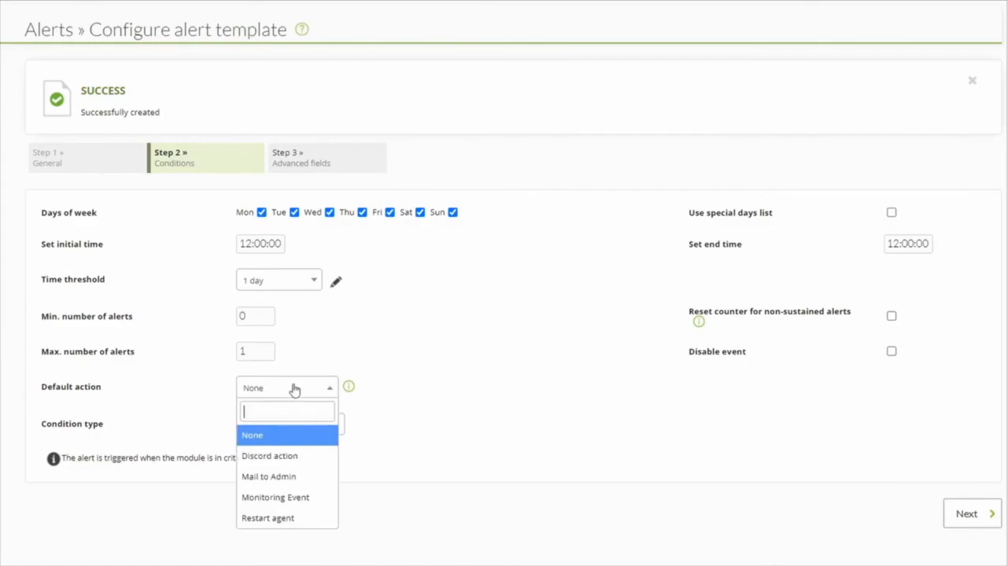
left_click(285, 457)
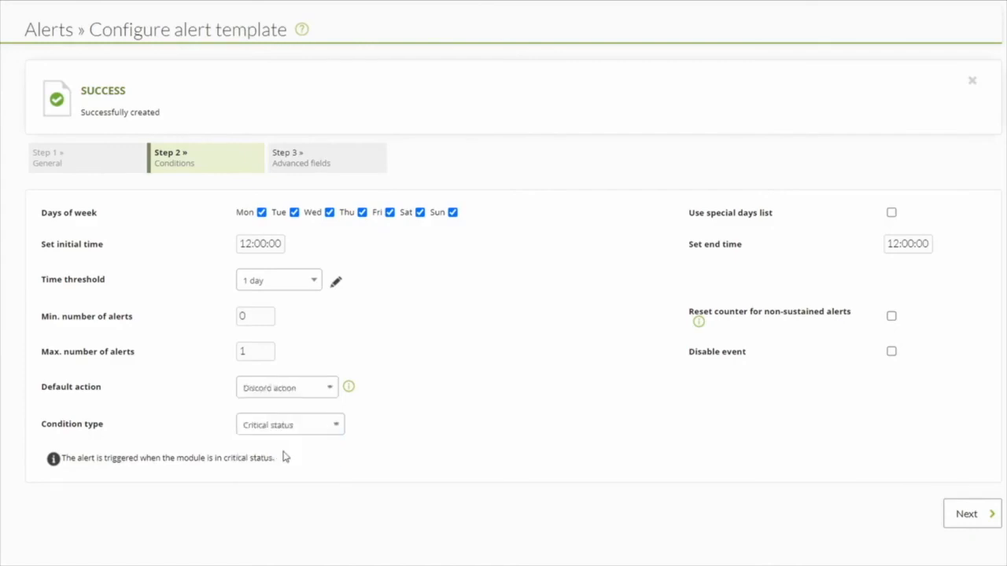
left_click(972, 513)
- Enable alert recovery in the template's advanced fields and finish creating the Discord Critical condition template
left_click(267, 225)
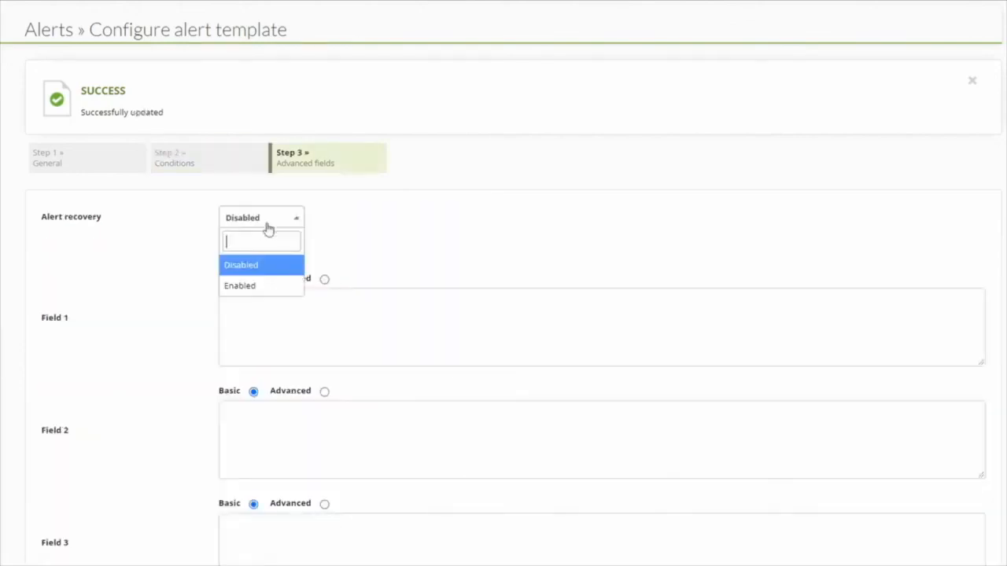
left_click(257, 287)
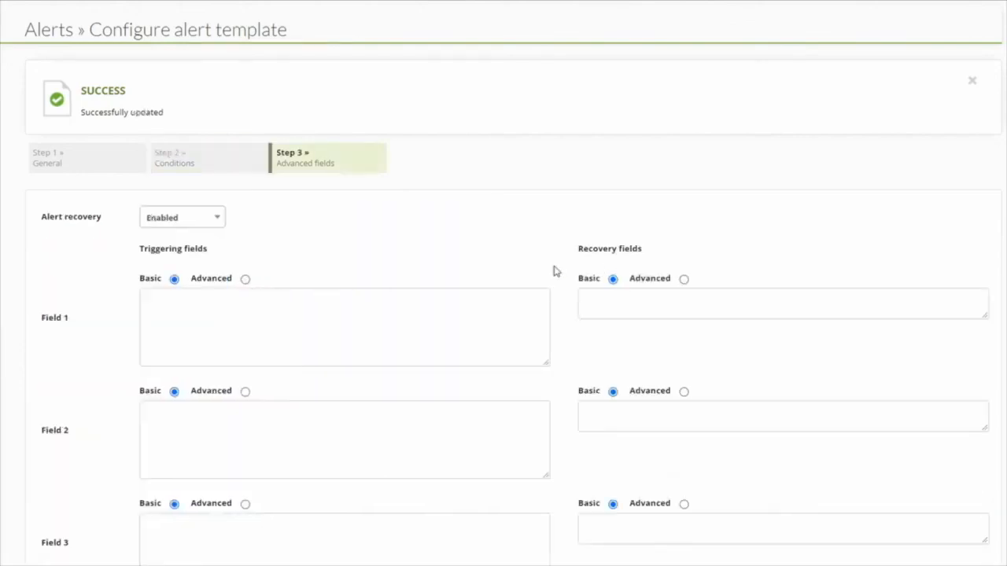
scroll(554, 270, "down", 5)
scroll(574, 342, "down", 7)
scroll(504, 409, "up", 7)
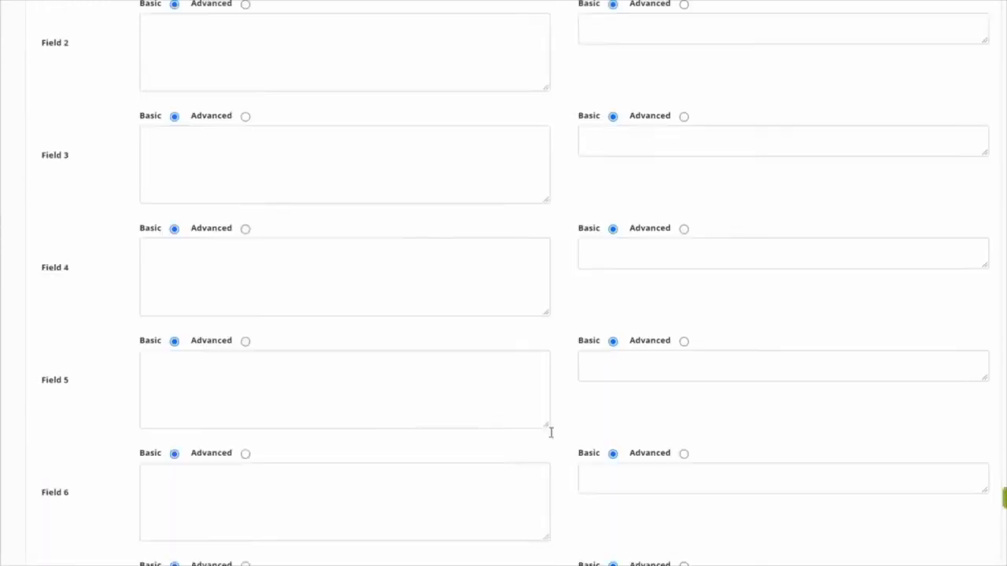
scroll(550, 431, "down", 6)
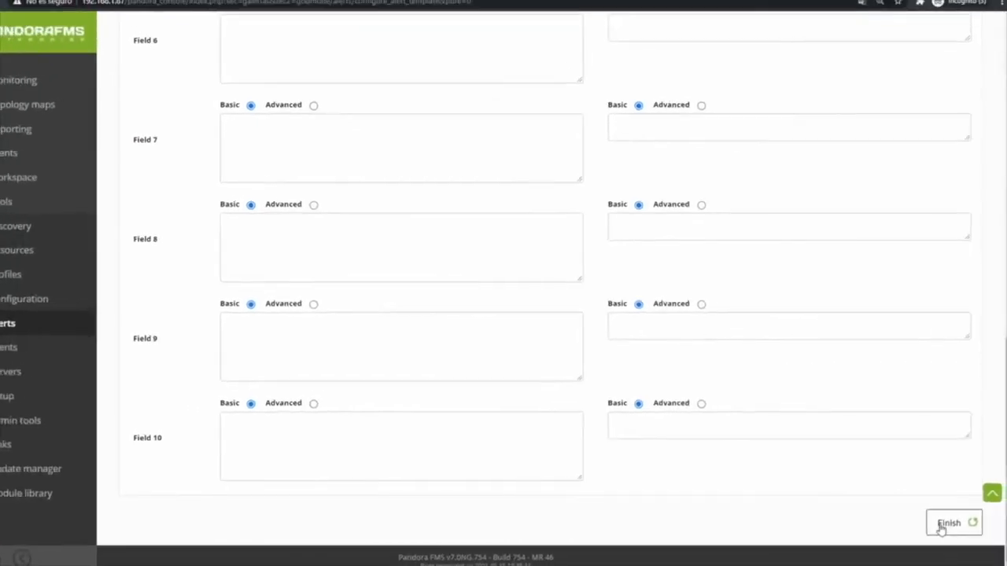
left_click(942, 525)
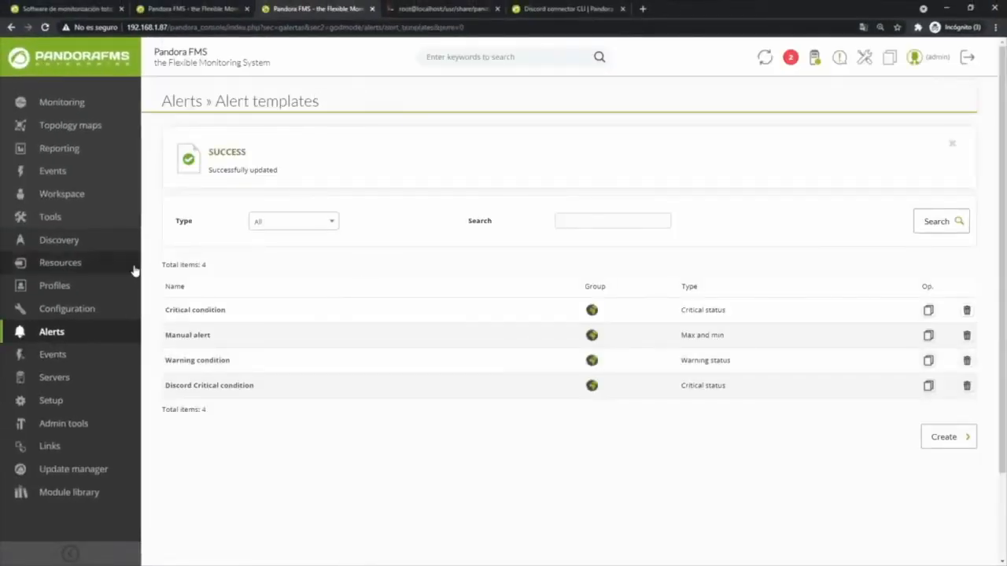
- On agent localhost.localdomain, set the Memory_Used module's critical threshold minimum to 90 and update the module
left_click(95, 73)
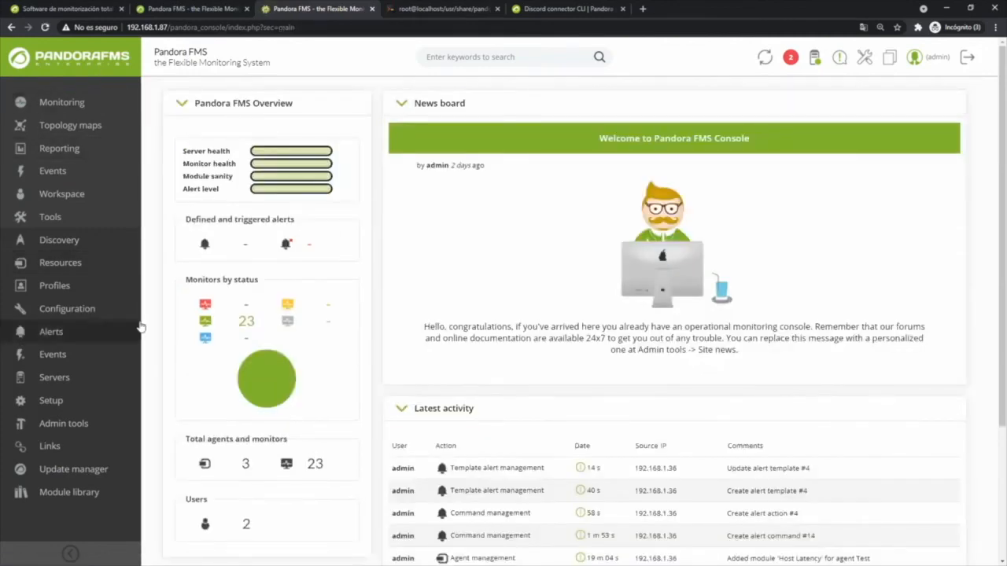
left_click(245, 462)
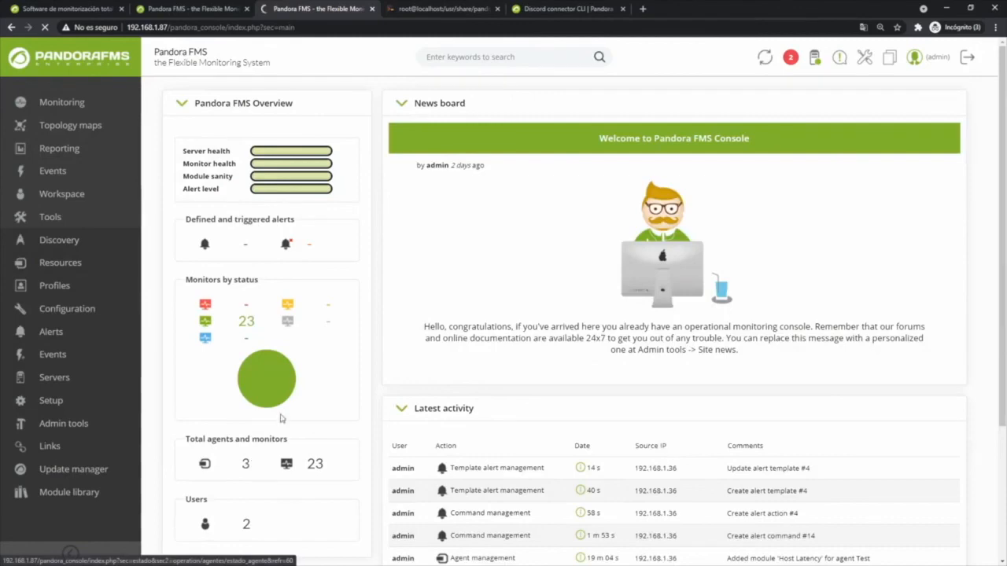
left_click(200, 292)
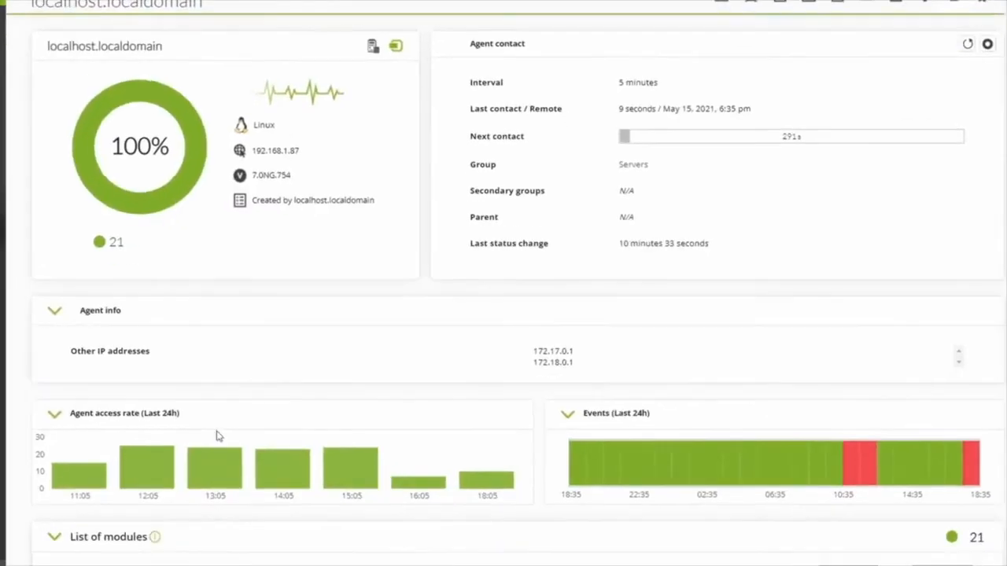
scroll(218, 436, "down", 5)
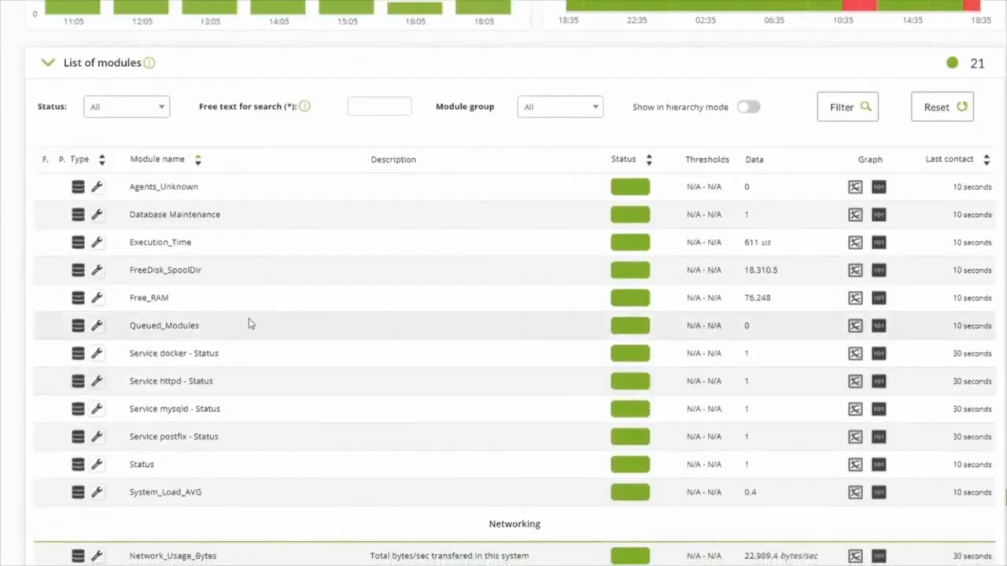
scroll(275, 417, "down", 6)
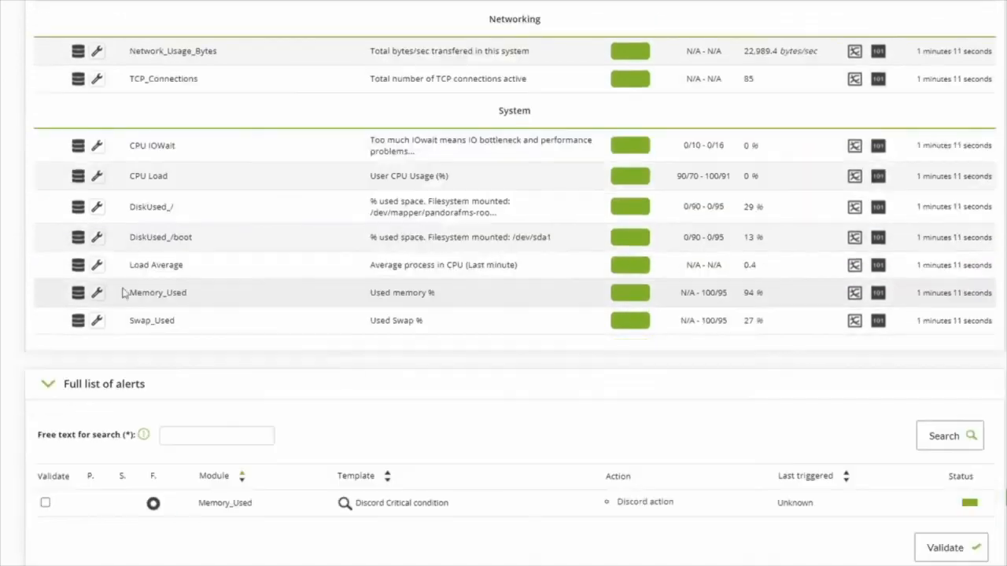
left_click(96, 297)
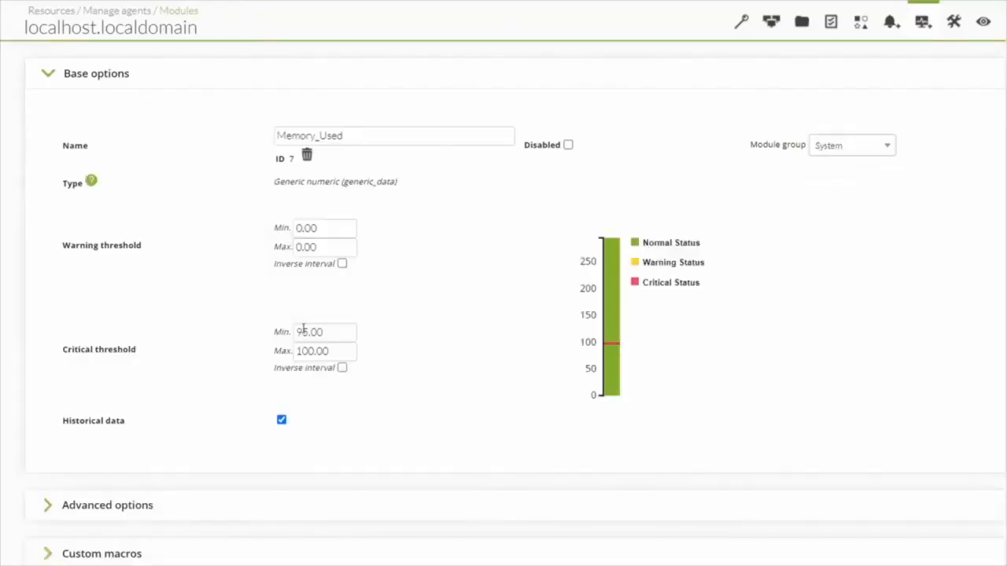
type("0")
scroll(854, 441, "down", 2)
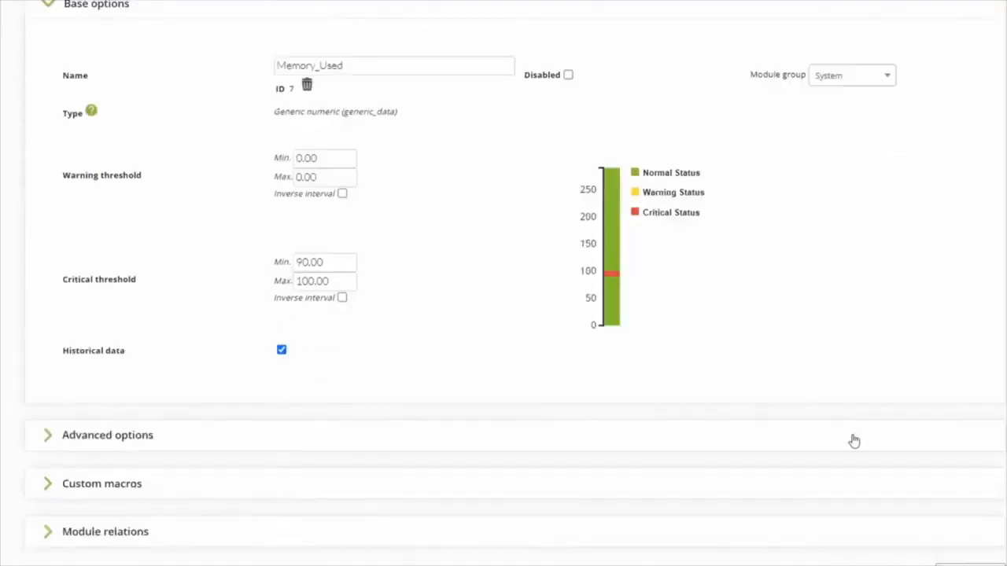
left_click(966, 522)
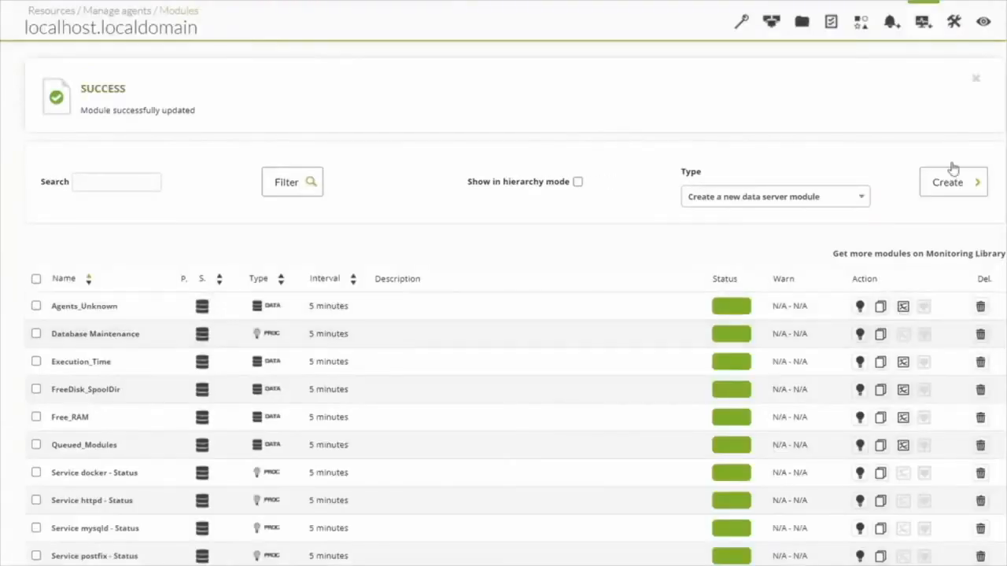
- Add an alert to the agent's Memory_Used module using Discord action and the Discord Critical condition template
left_click(954, 22)
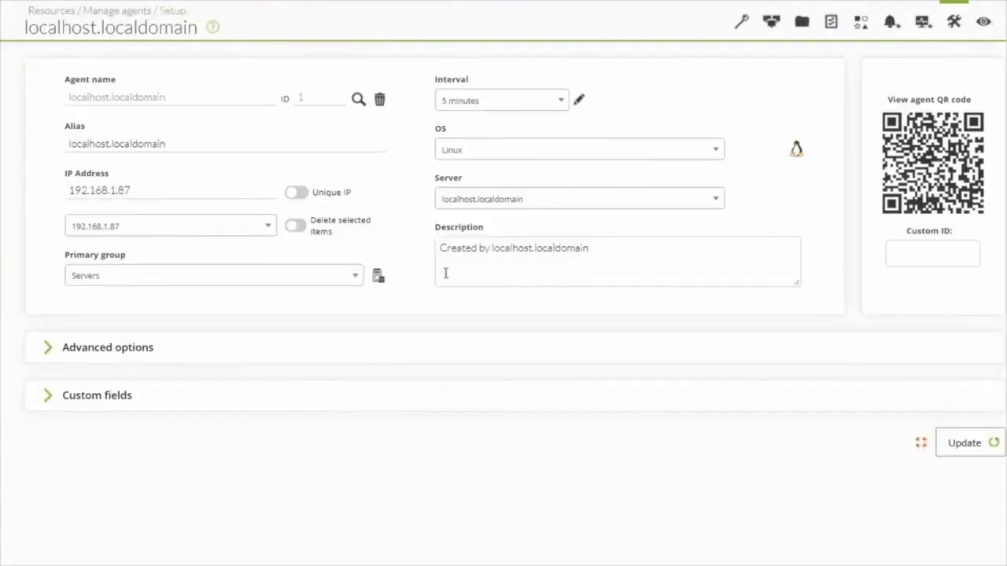
left_click(891, 23)
left_click(286, 244)
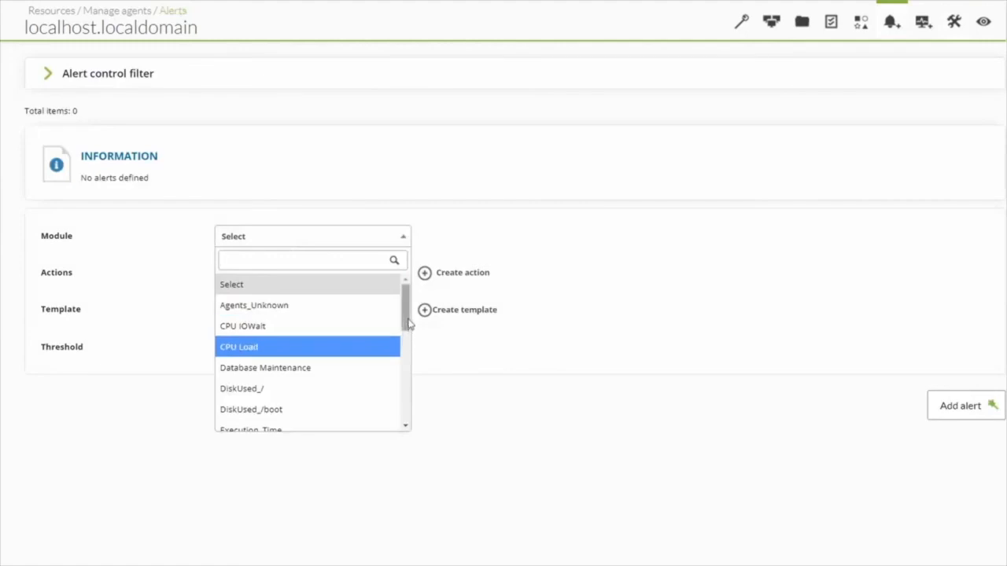
scroll(405, 322, "down", 3)
left_click(272, 342)
left_click(299, 277)
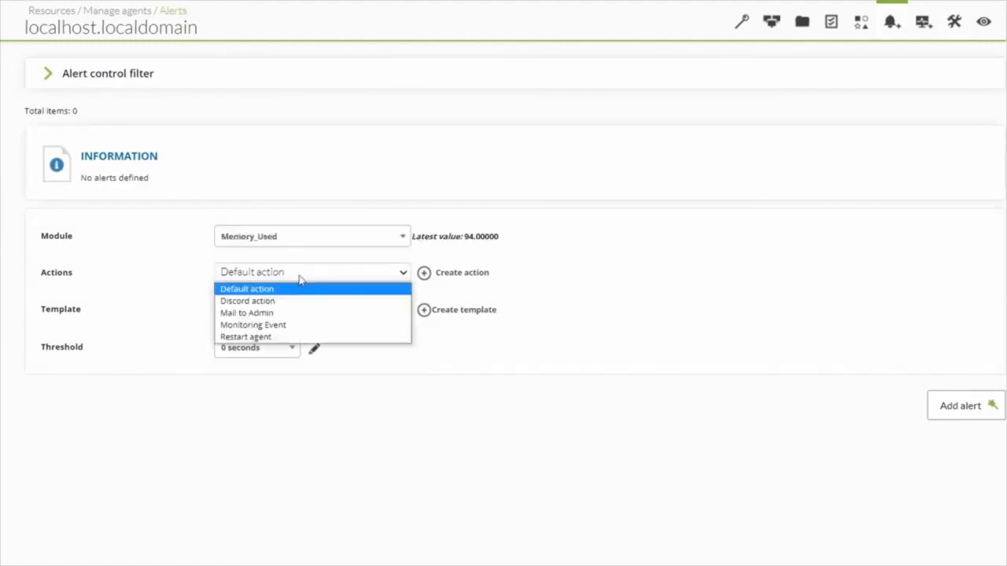
left_click(258, 301)
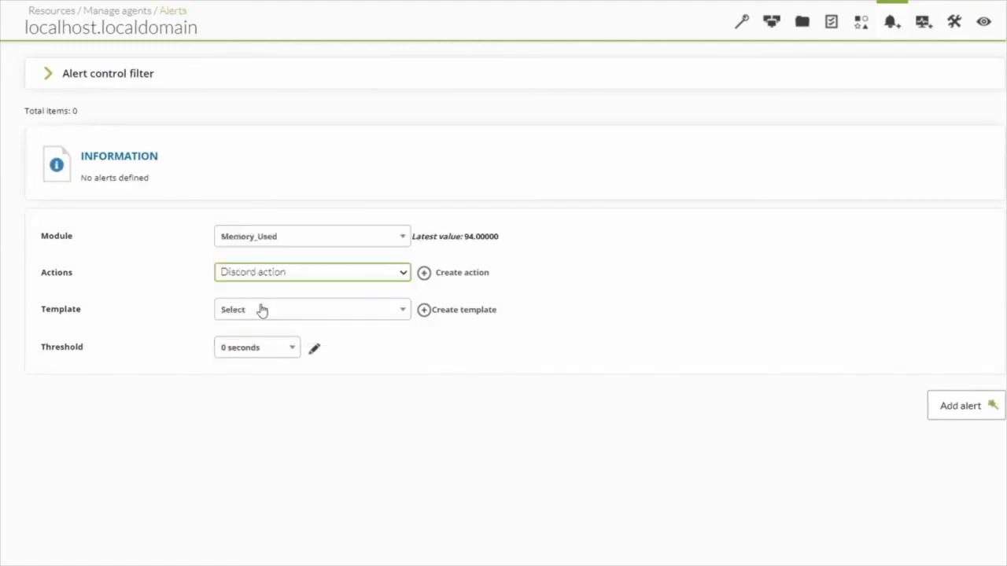
left_click(277, 312)
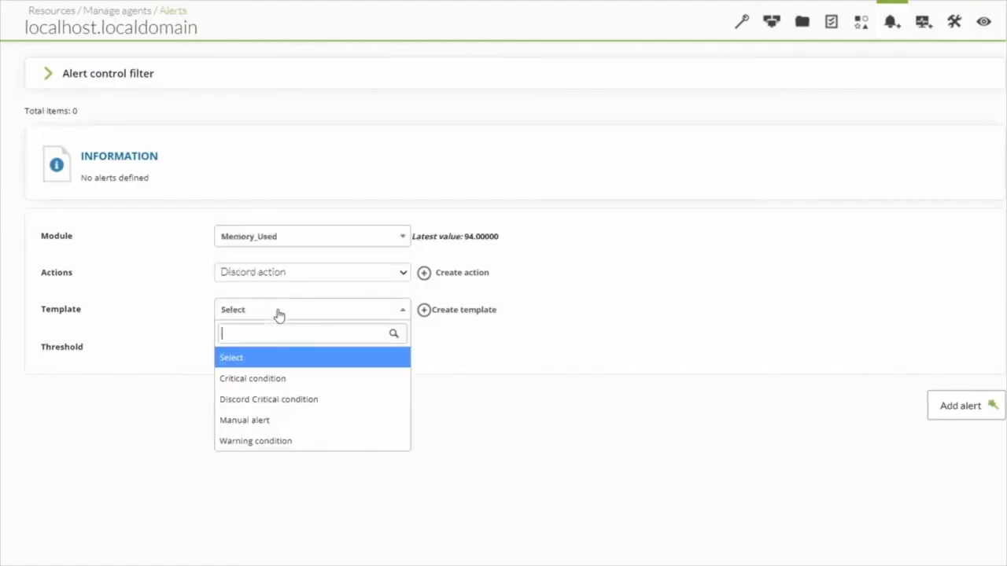
left_click(280, 407)
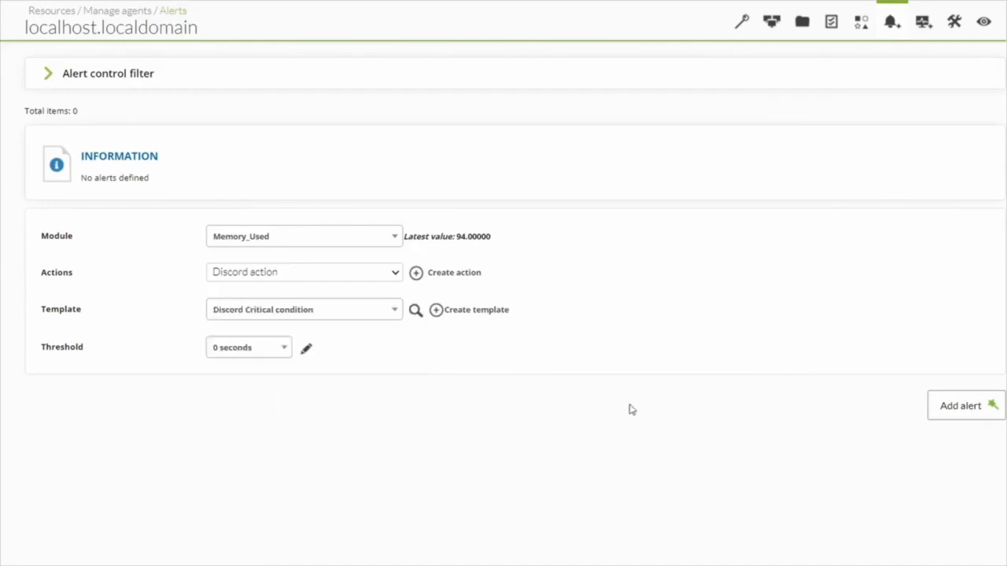
left_click(962, 407)
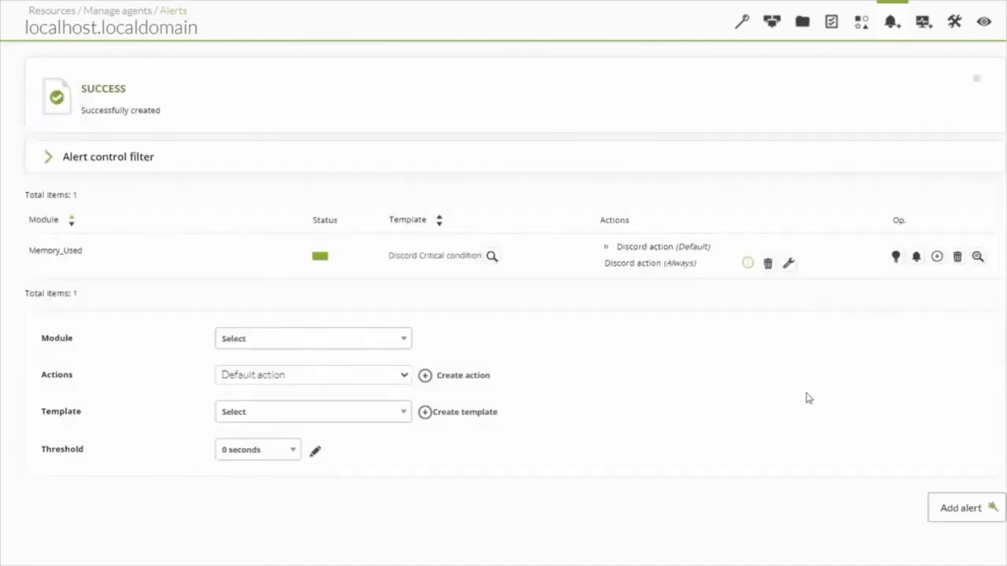
- Check the agent's alert status and the Discord alerts channel for the Memory_Used critical alert message
left_click(985, 25)
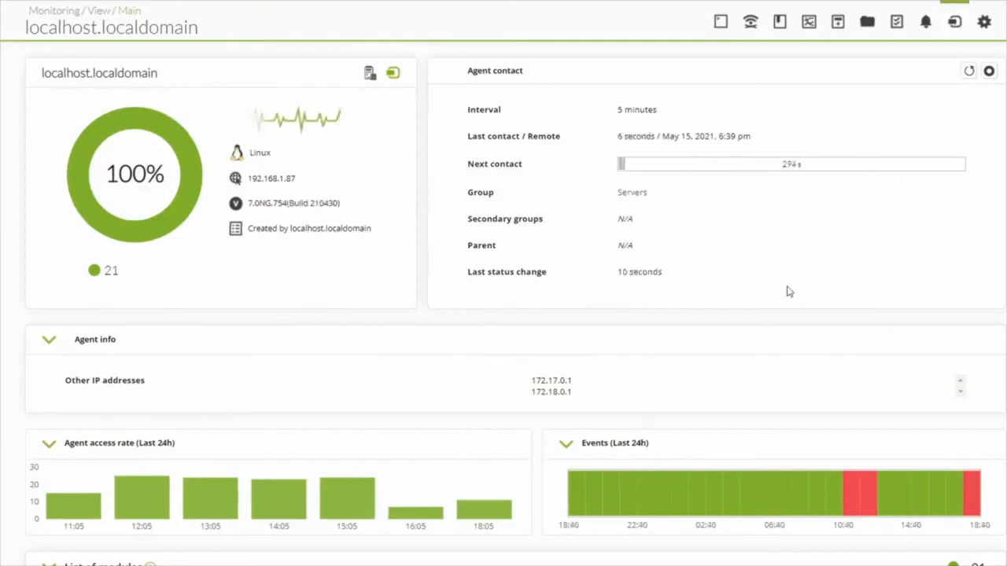
scroll(787, 288, "down", 12)
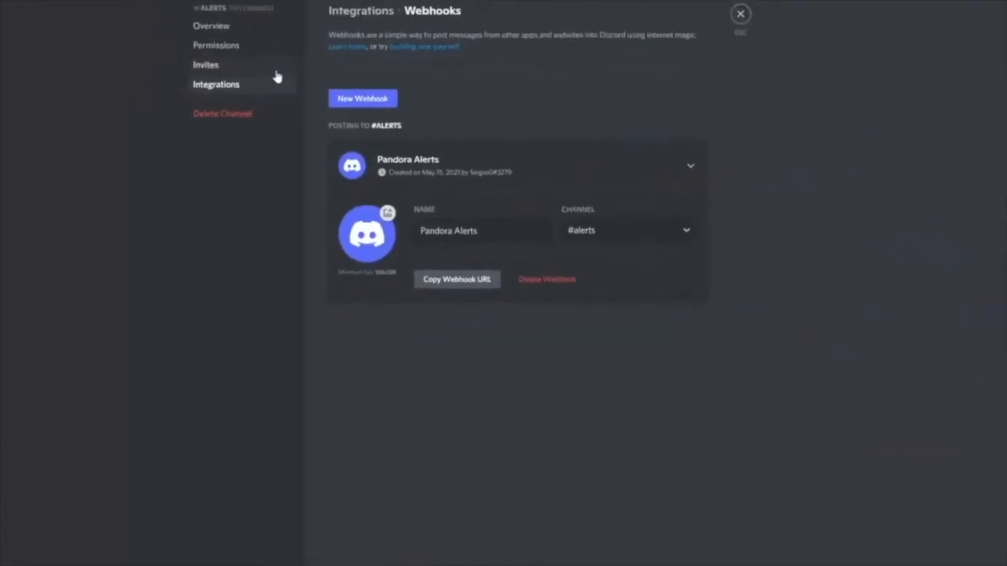
left_click(746, 41)
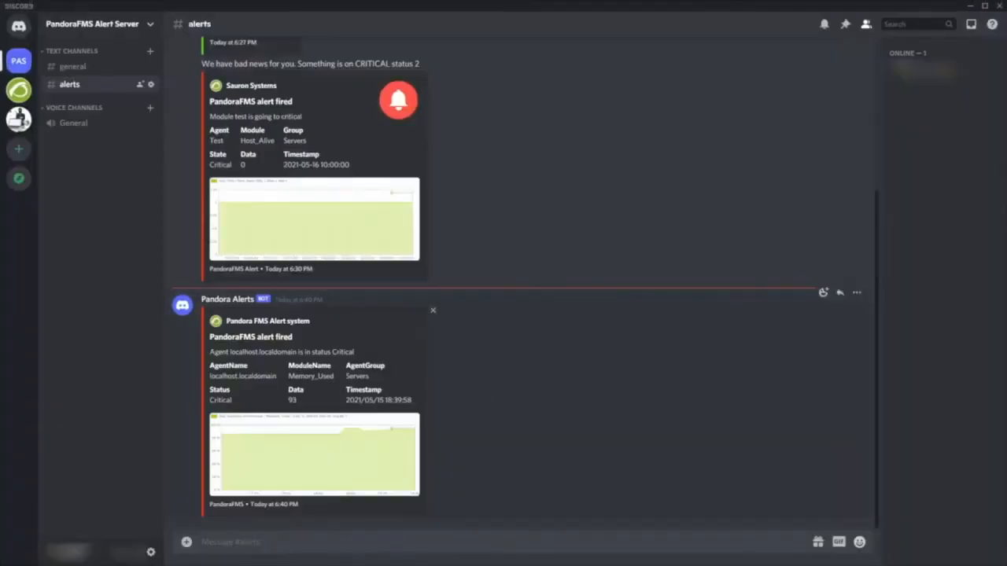
triple_click(336, 380)
triple_click(304, 402)
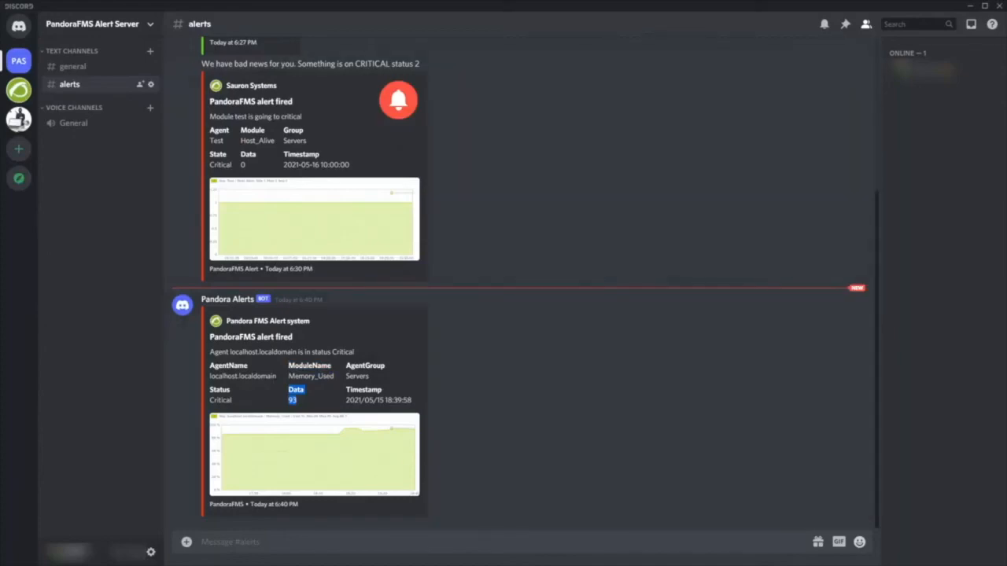
left_click(970, 8)
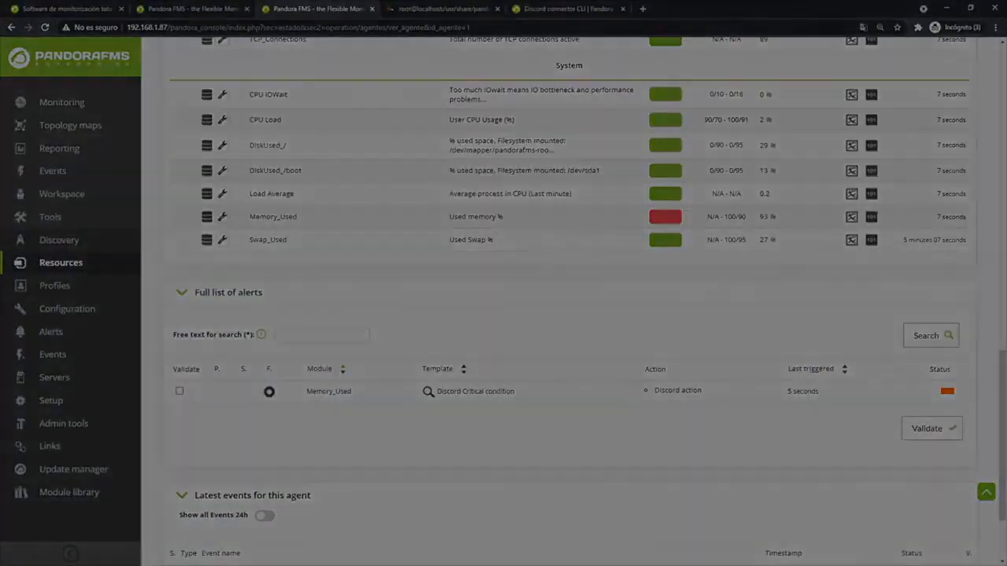